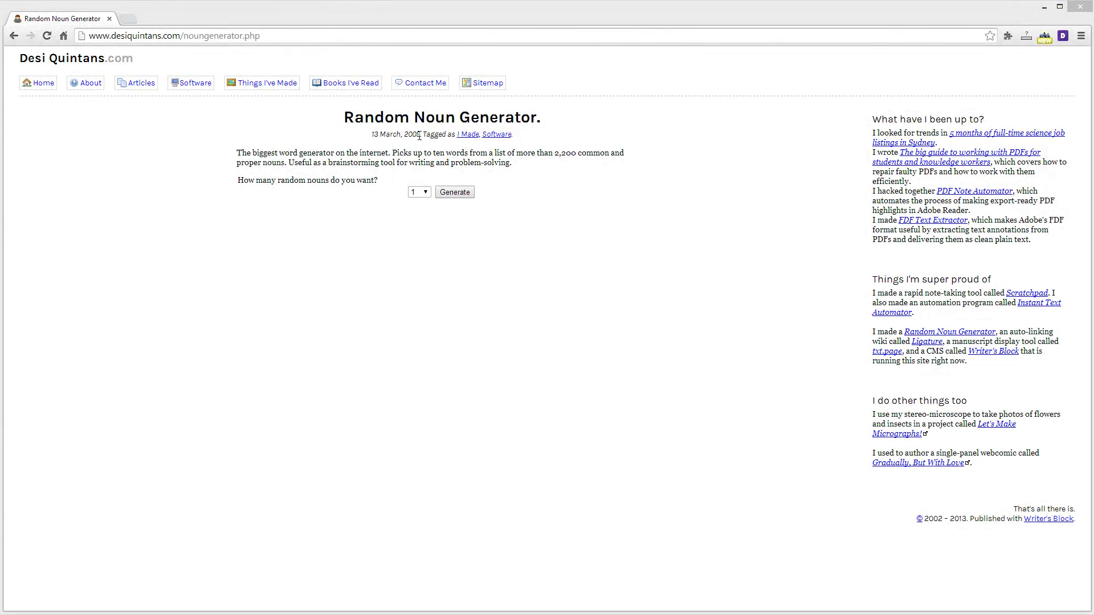
# - Generate one random noun with the count left at 1, getting 'Honey'
pyautogui.moveTo(538, 137); pyautogui.dragTo(376, 117)
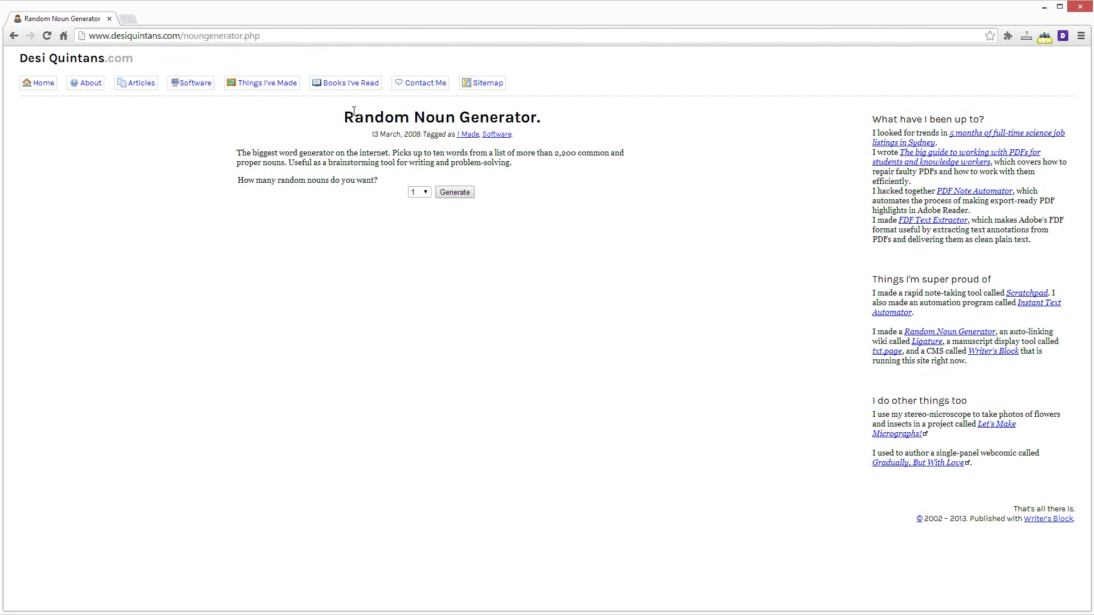
pyautogui.click(376, 117)
pyautogui.click(463, 193)
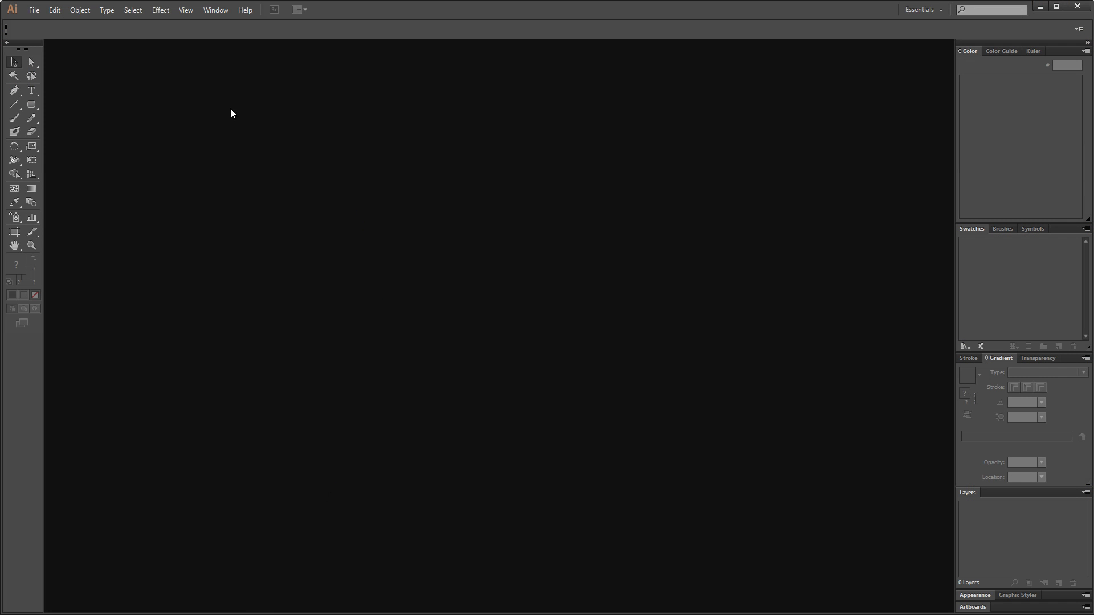
# - Create a new 1000 × 750 pt document
pyautogui.click(36, 16)
pyautogui.click(38, 20)
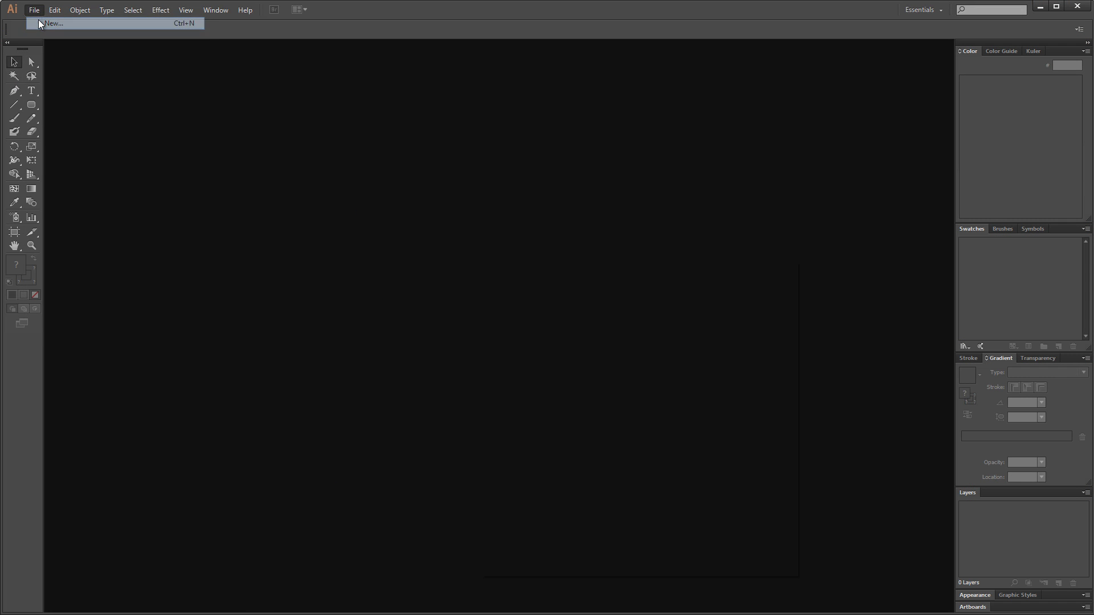
pyautogui.moveTo(596, 262); pyautogui.dragTo(452, 167)
pyautogui.click(443, 287)
pyautogui.click(436, 307)
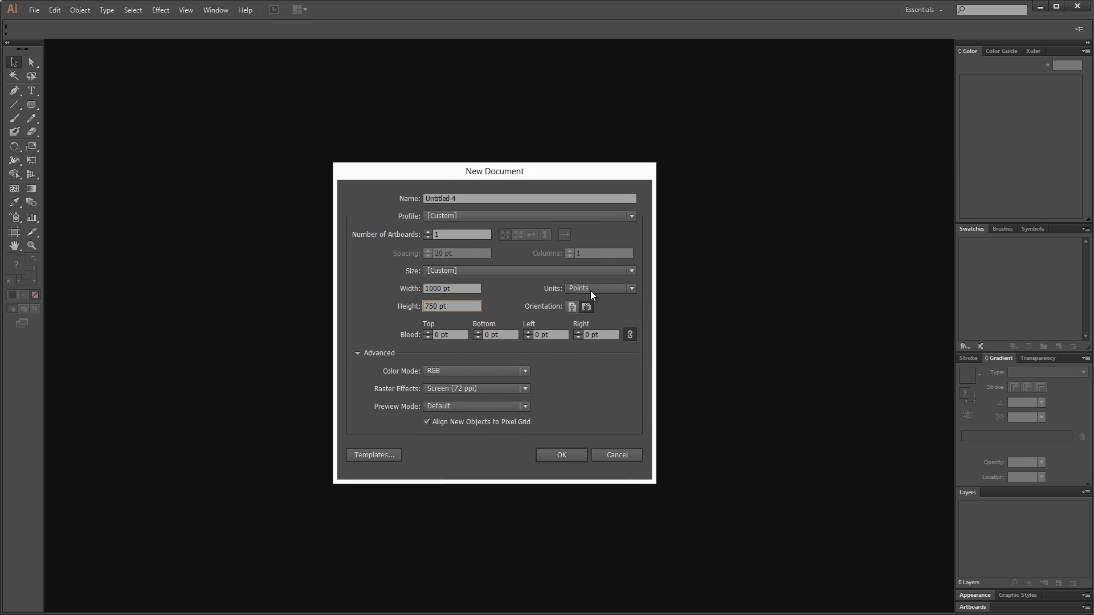
pyautogui.click(570, 459)
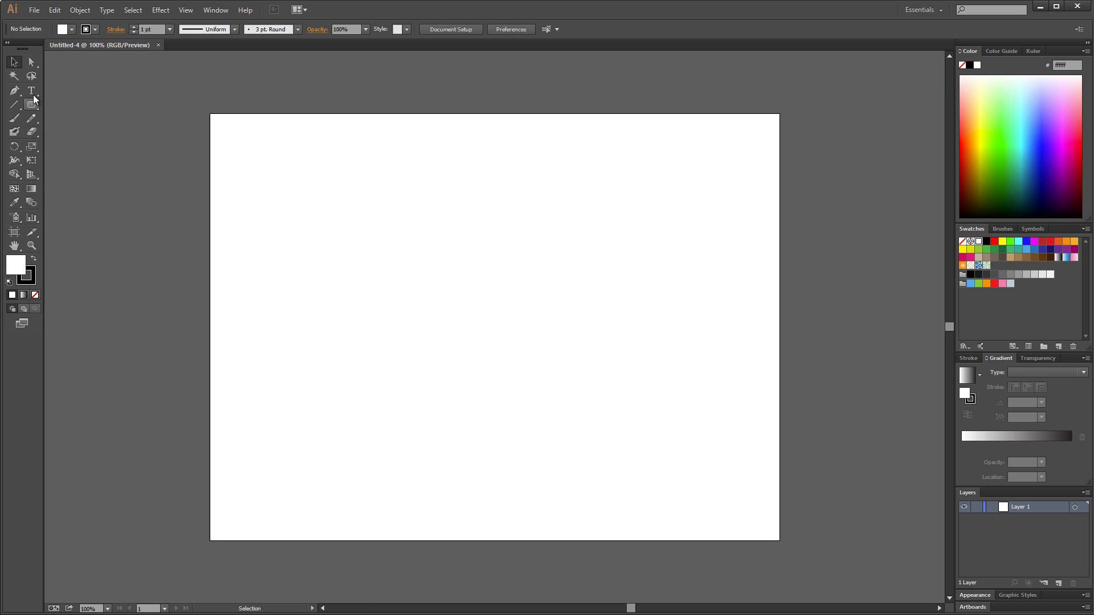
# - Type 'H h' near the artboard middle and scale it up to about 197 pt
pyautogui.click(33, 93)
pyautogui.click(398, 285)
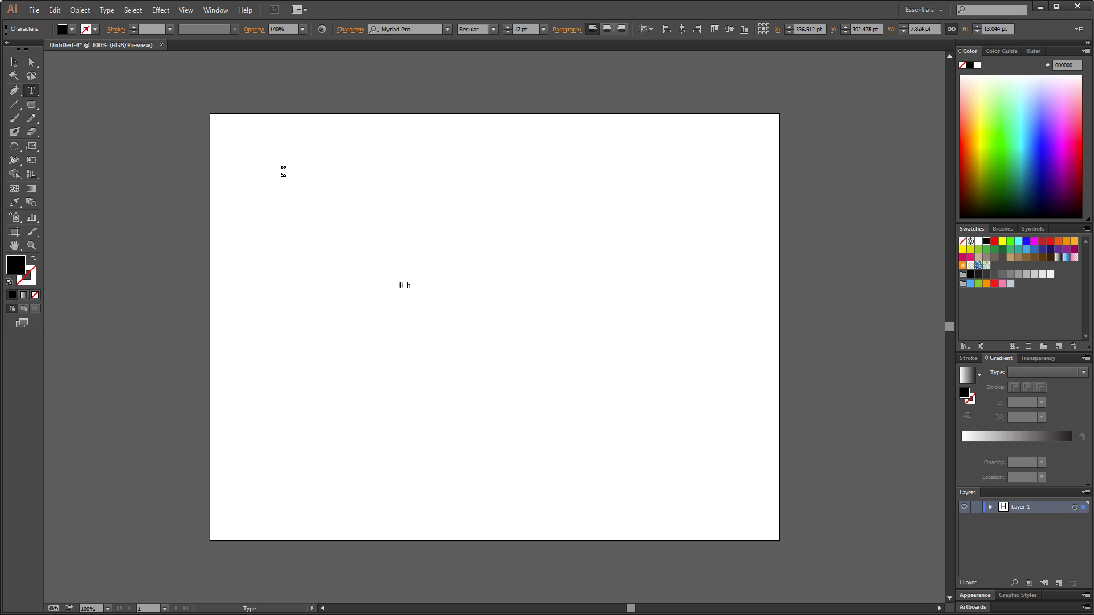
pyautogui.write('H h')
pyautogui.click(14, 62)
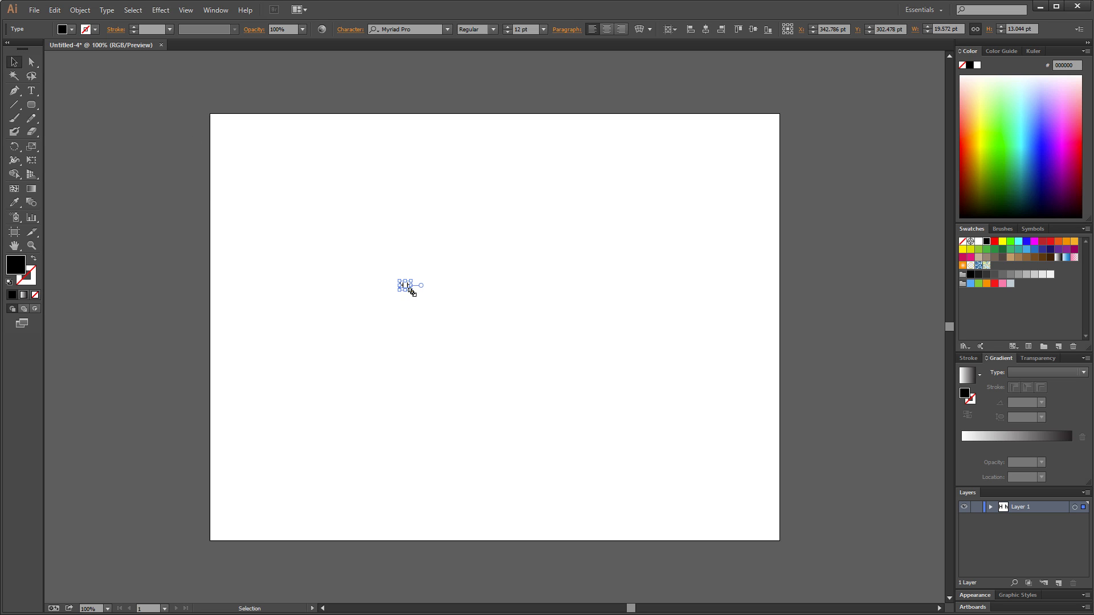
pyautogui.moveTo(412, 293); pyautogui.dragTo(620, 430)
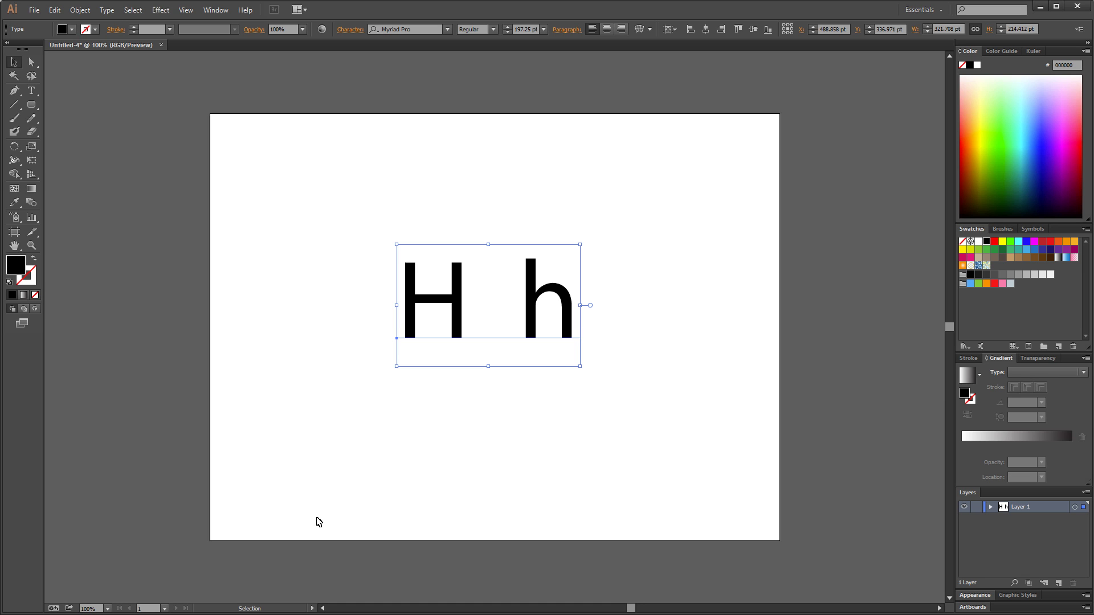
# - Open Google Images in a new browser tab and search for 'honey'
pyautogui.hotkey('alt', 'Tab')
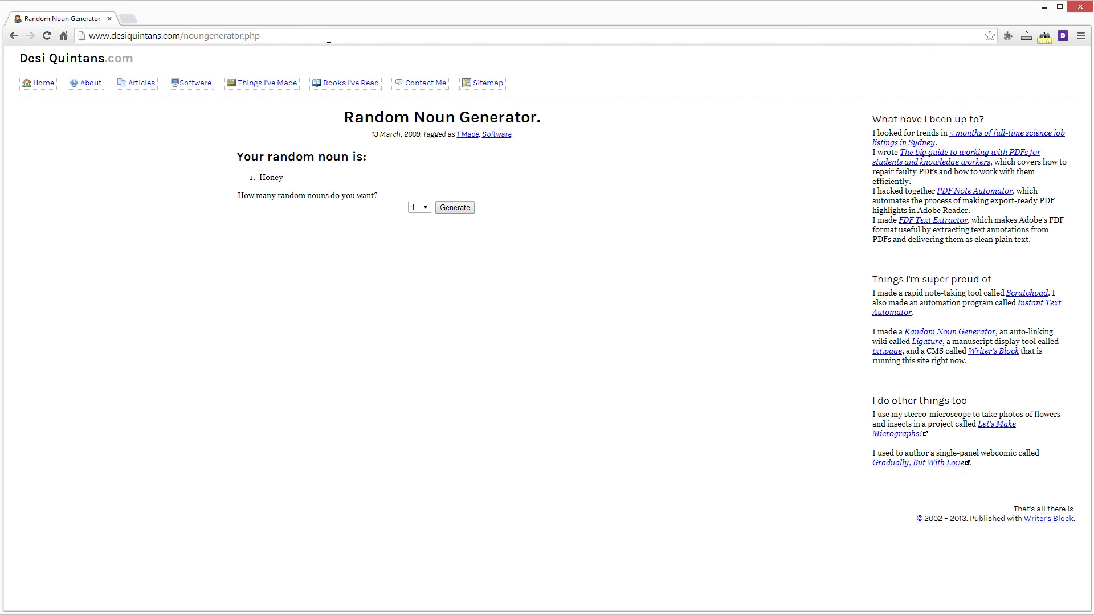
pyautogui.click(329, 37)
pyautogui.hotkey('ctrl', 't')
pyautogui.write('images.goog')
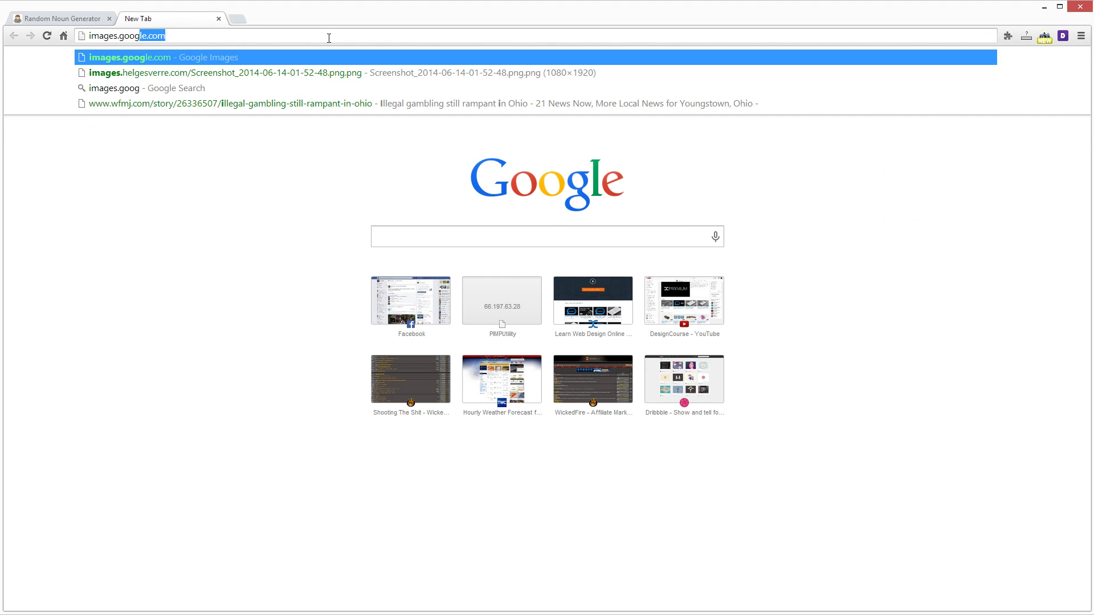
pyautogui.press('Return')
pyautogui.write('hon')
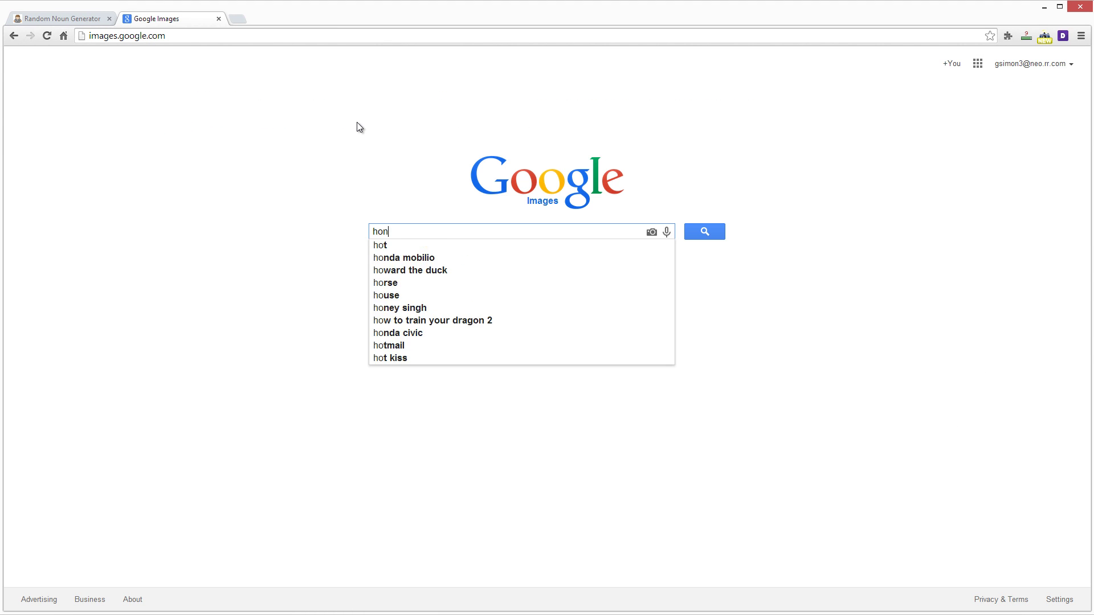
pyautogui.write('ey')
pyautogui.press('Return')
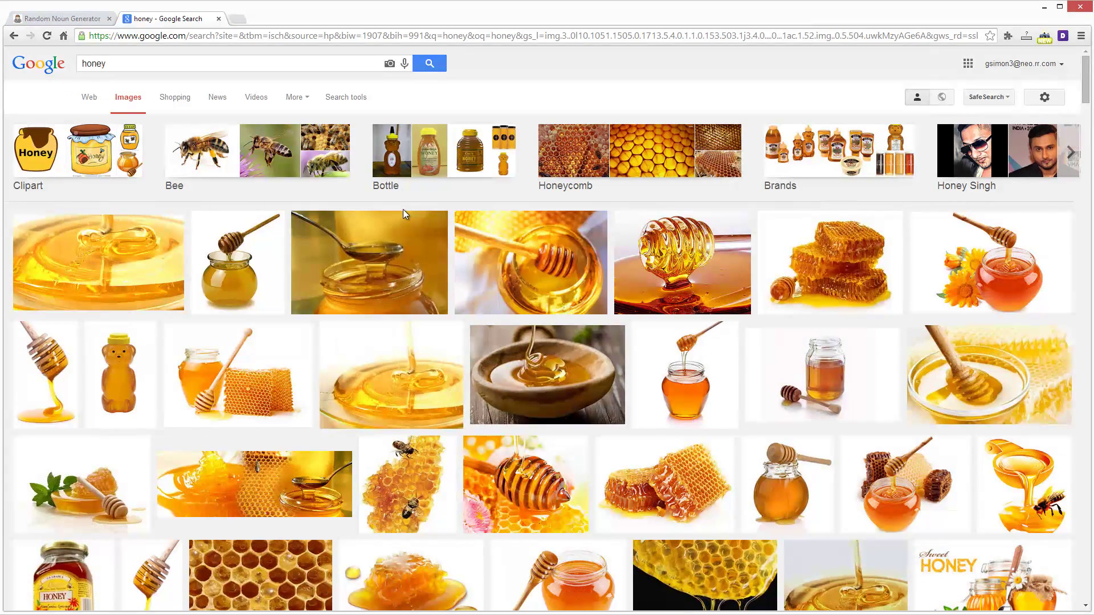
# - Scroll down through the honey jar, dipper and honeycomb image results
pyautogui.scroll(-5, 504, 332)
pyautogui.scroll(-2, 504, 333)
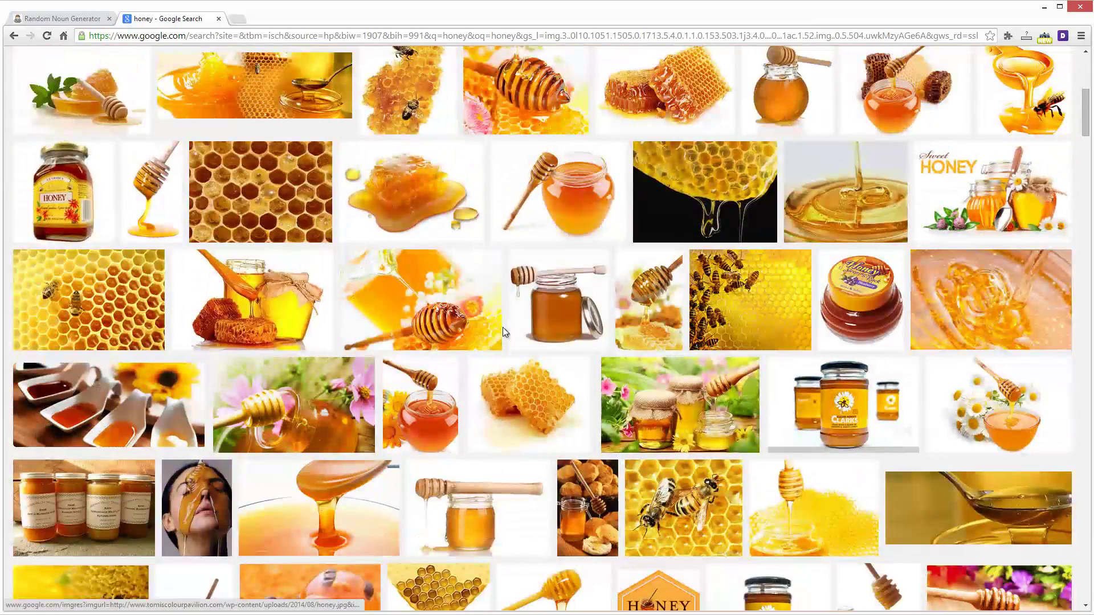
pyautogui.scroll(-1, 504, 332)
pyautogui.scroll(-2, 504, 332)
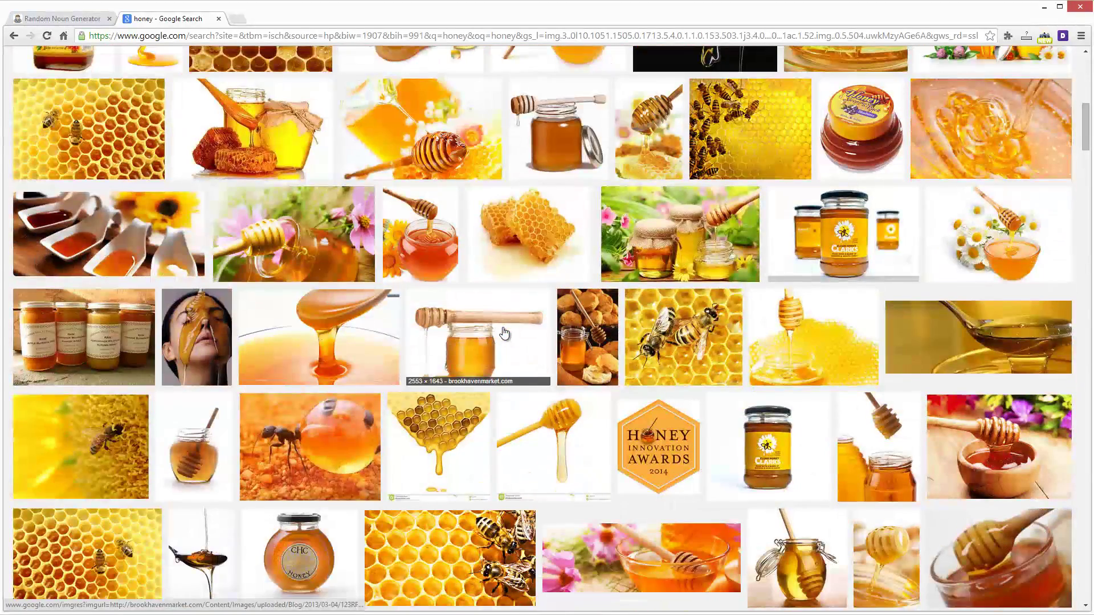
pyautogui.scroll(-1, 505, 332)
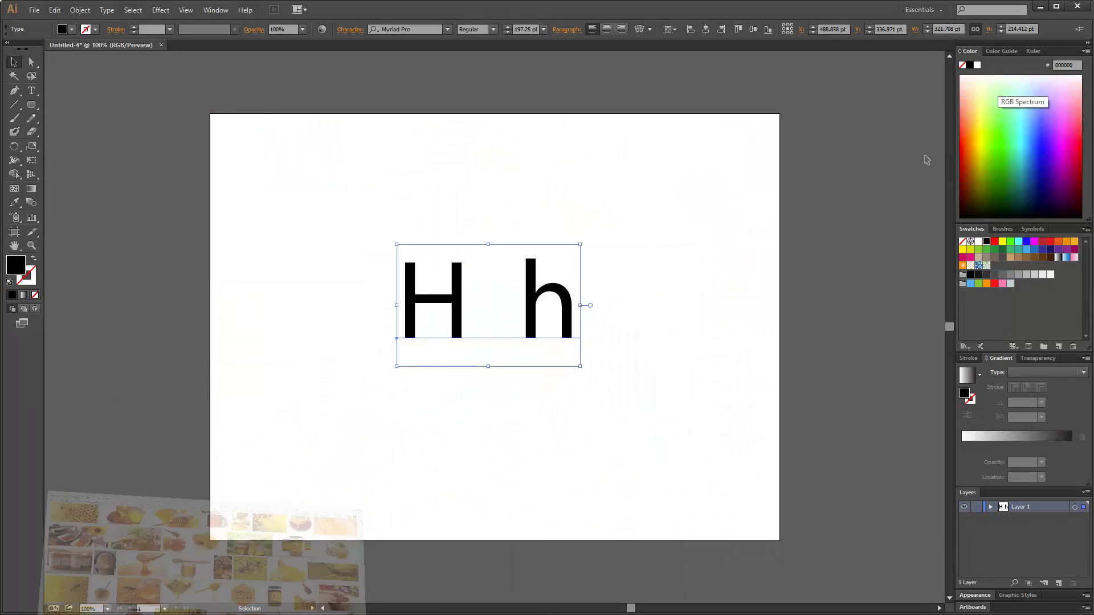
pyautogui.click(624, 237)
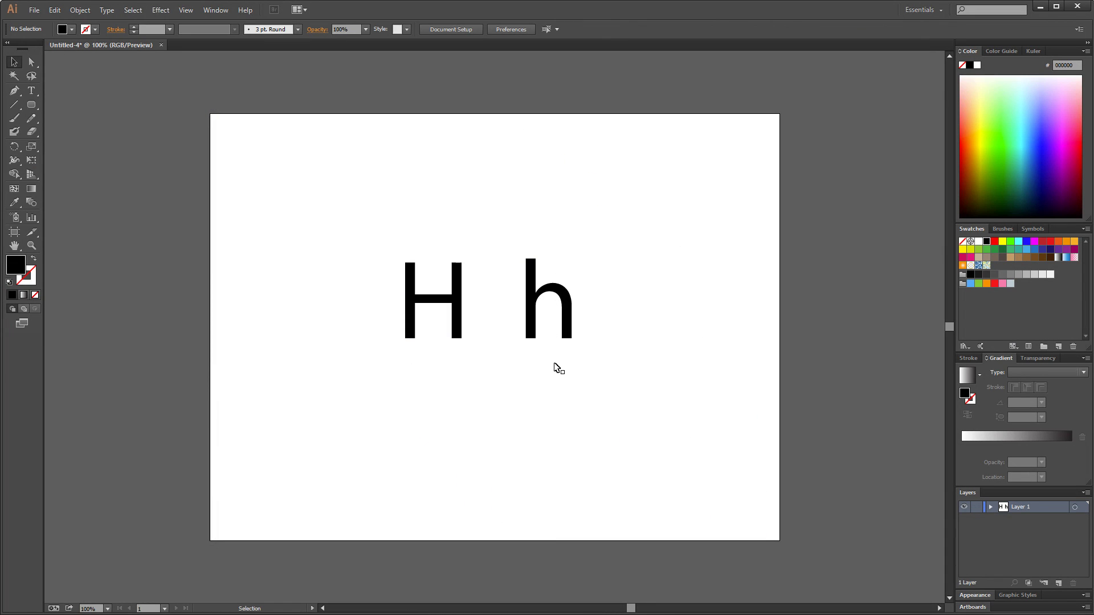
pyautogui.click(558, 325)
pyautogui.click(617, 283)
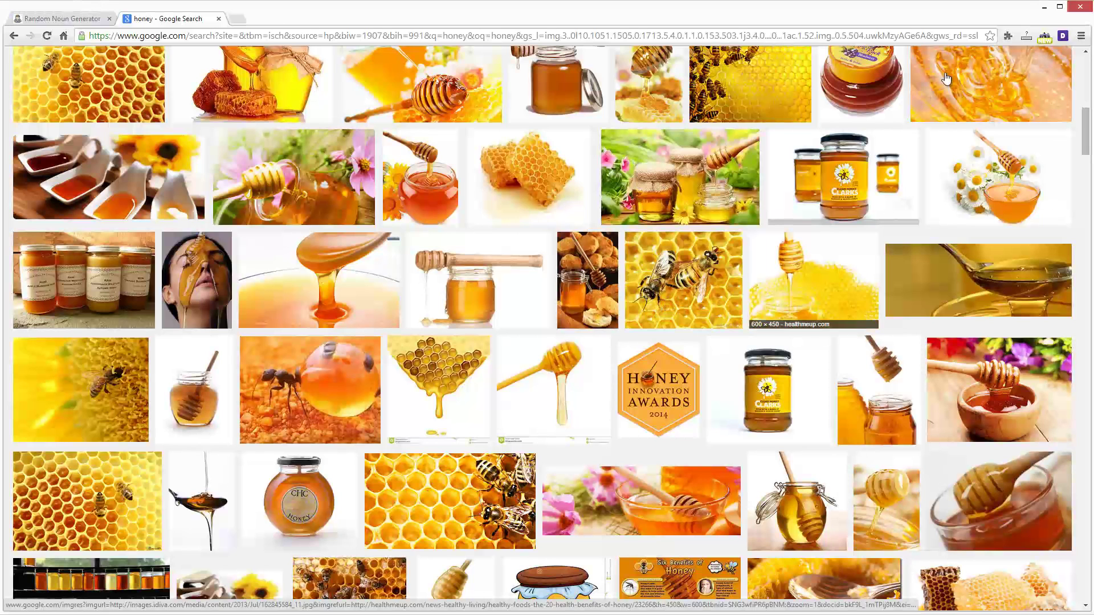
pyautogui.click(1044, 7)
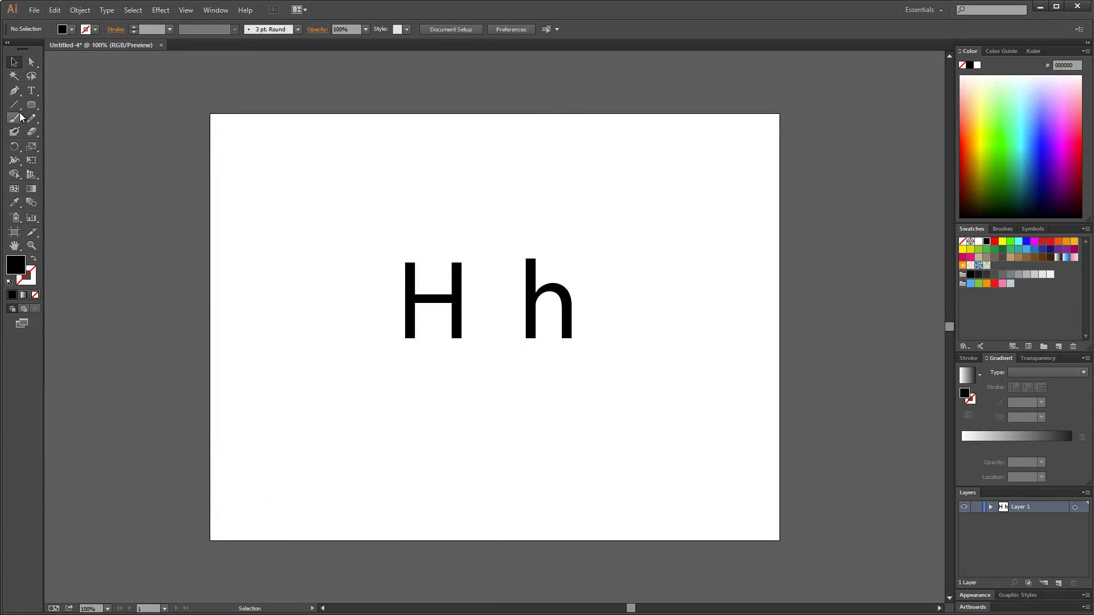
# - Draw a black hexagon above the H h text with the Polygon tool
pyautogui.press('m')
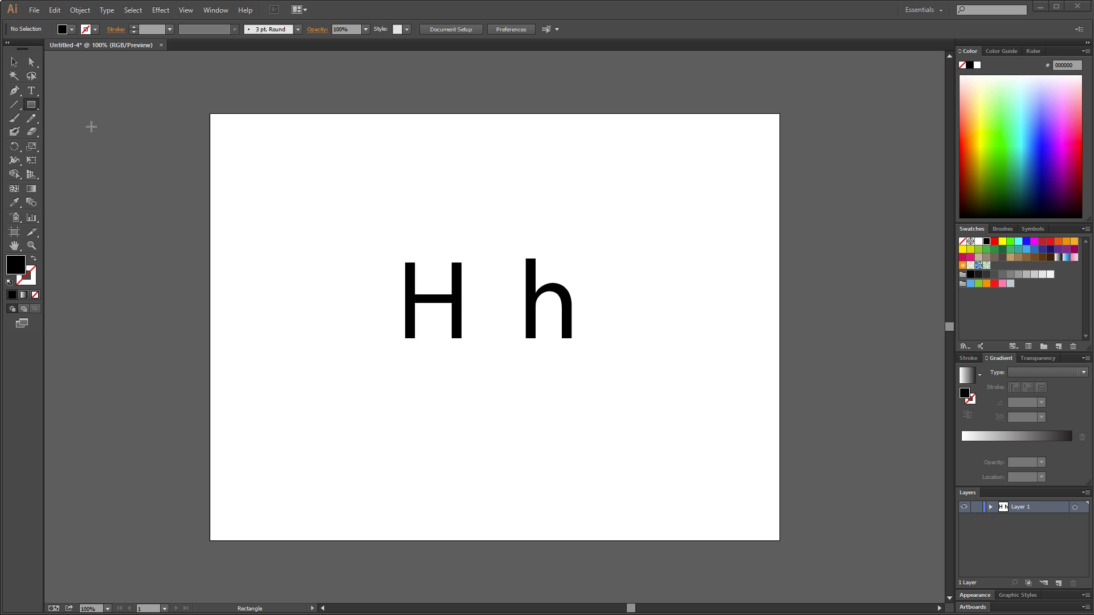
pyautogui.moveTo(31, 104); pyautogui.dragTo(89, 144)
pyautogui.moveTo(497, 195); pyautogui.dragTo(532, 221)
pyautogui.moveTo(532, 221); pyautogui.dragTo(532, 221)
# - Delete the H h text and place a copy of the hexagon directly below the first
pyautogui.press('v')
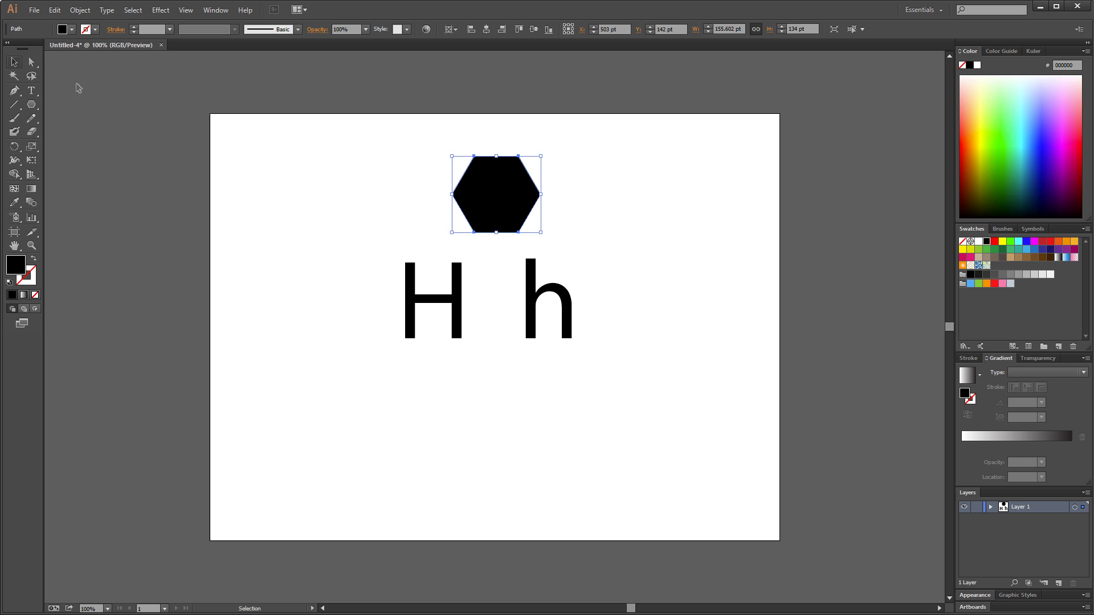
pyautogui.moveTo(354, 254); pyautogui.dragTo(591, 325)
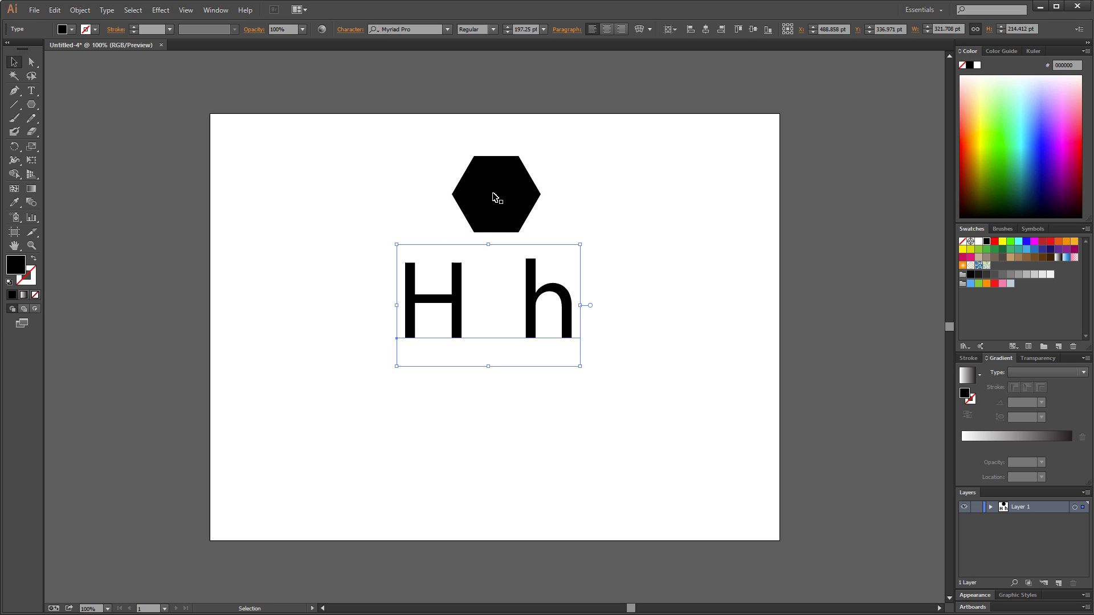
pyautogui.press('Delete')
pyautogui.moveTo(496, 195); pyautogui.dragTo(498, 351)
pyautogui.click(615, 332)
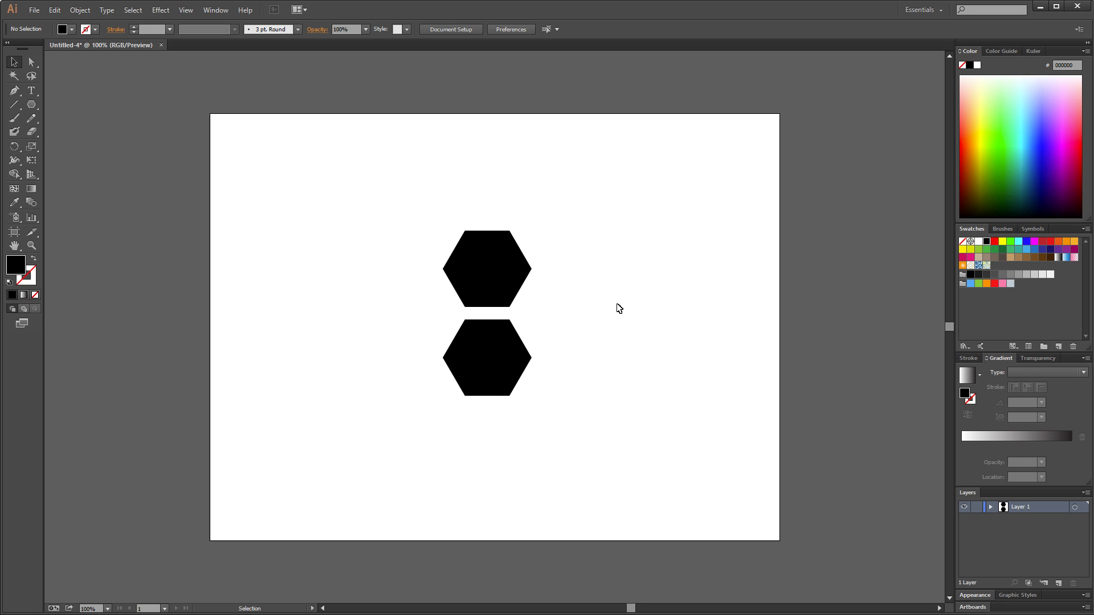
# - Duplicate the lower hexagon out to the sides, forming a four-hexagon diamond cluster
pyautogui.press('a')
pyautogui.click(490, 365)
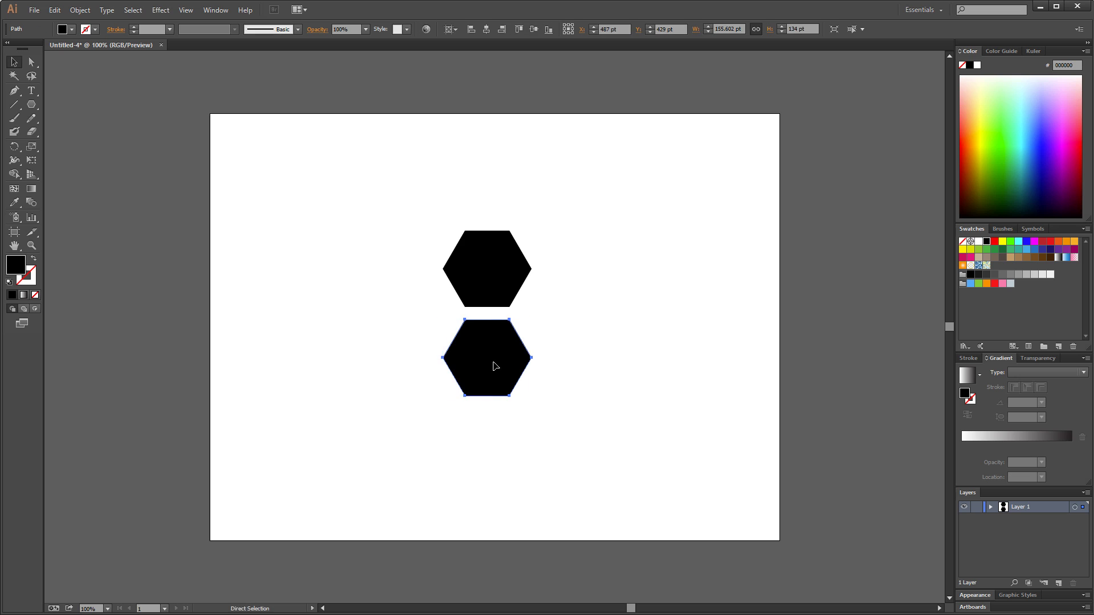
pyautogui.press('v')
pyautogui.moveTo(481, 357); pyautogui.dragTo(562, 317)
pyautogui.click(584, 221)
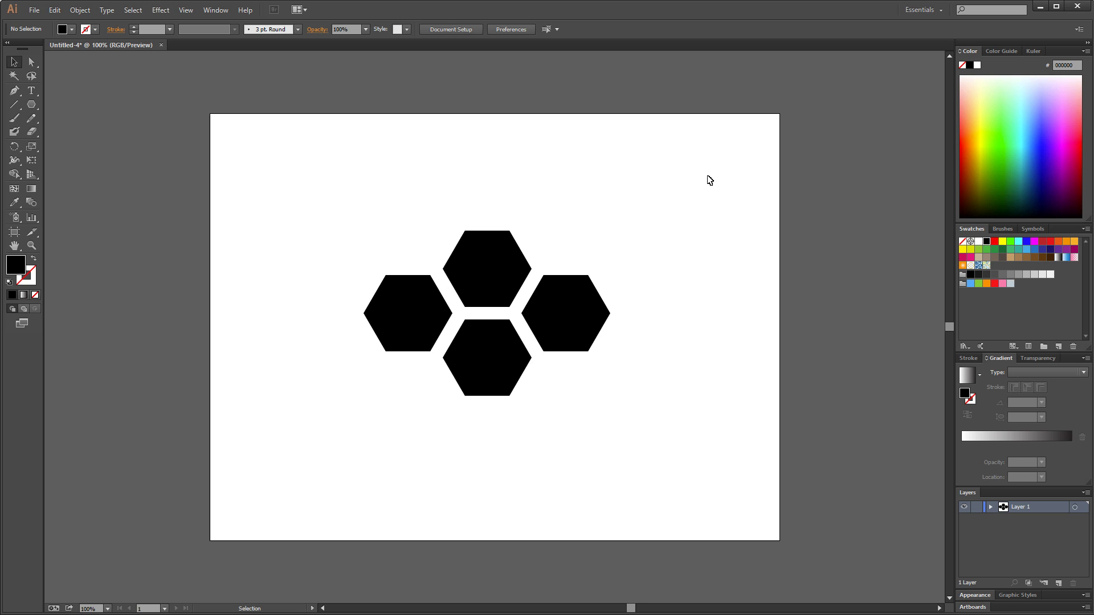
# - Delete the right hexagon, then show the grid and turn on Snap to Grid
pyautogui.click(572, 320)
pyautogui.press('Delete')
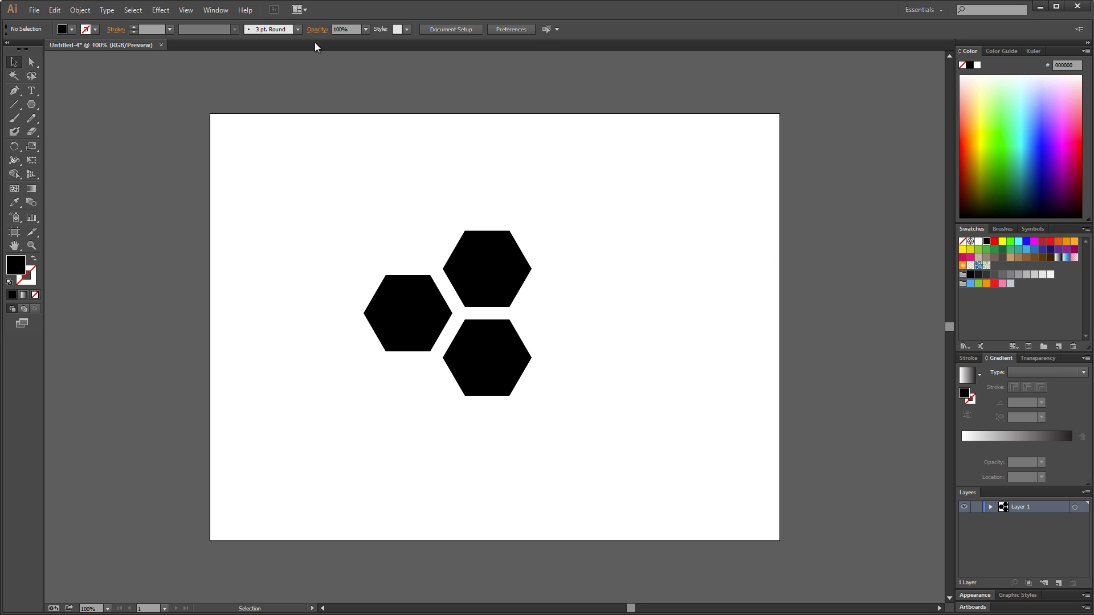
pyautogui.click(185, 12)
pyautogui.click(212, 379)
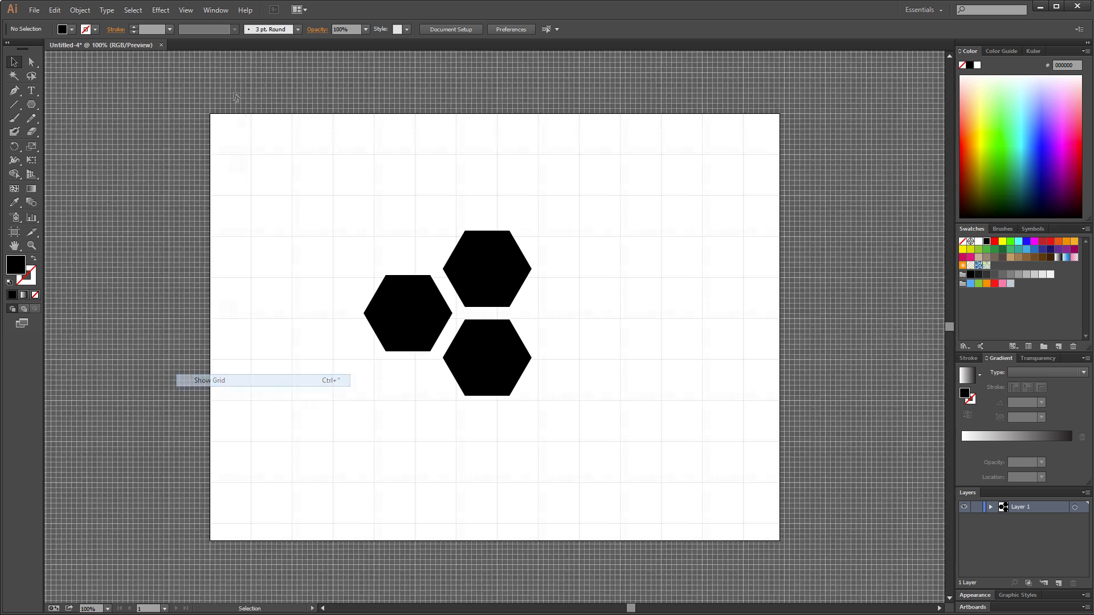
pyautogui.click(187, 11)
pyautogui.click(210, 392)
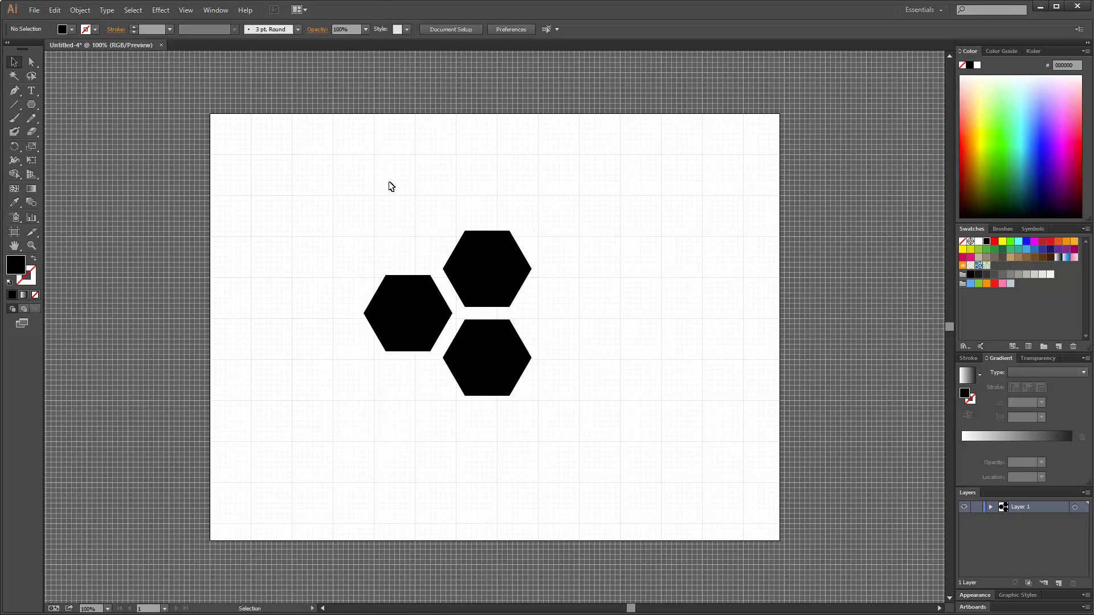
# - Select the three remaining hexagons and nudge them right and down onto the grid
pyautogui.moveTo(313, 194); pyautogui.dragTo(542, 476)
pyautogui.click(357, 230)
pyautogui.moveTo(327, 217); pyautogui.dragTo(530, 393)
pyautogui.moveTo(492, 266)
pyautogui.mouseDown()
pyautogui.moveTo(524, 264)
pyautogui.moveTo(502, 271)
pyautogui.mouseUp()
pyautogui.hotkey('ctrl', 'shift', 'a')
pyautogui.hotkey('shift', 'F8')
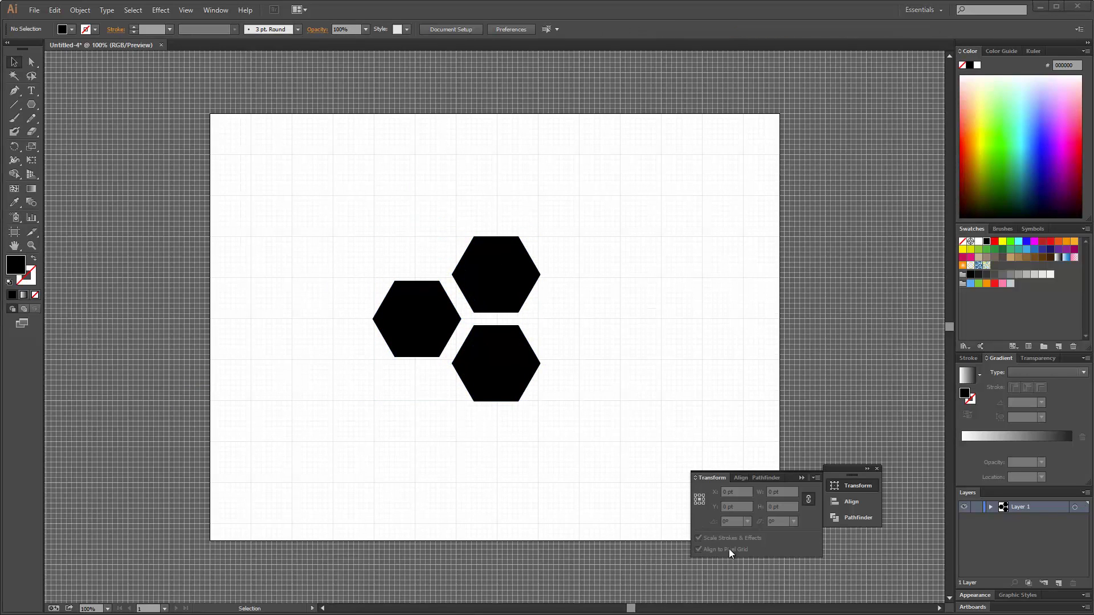
pyautogui.click(877, 468)
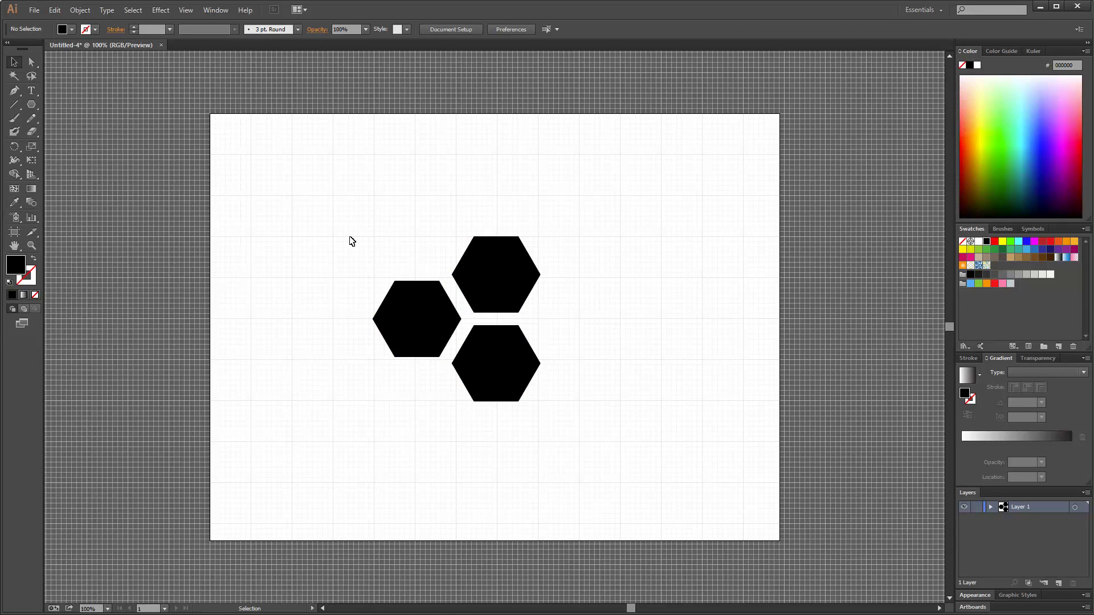
# - Delete the left and lower hexagons and move the last one down and left
pyautogui.click(403, 339)
pyautogui.press('Delete')
pyautogui.click(513, 378)
pyautogui.press('Delete')
pyautogui.click(498, 269)
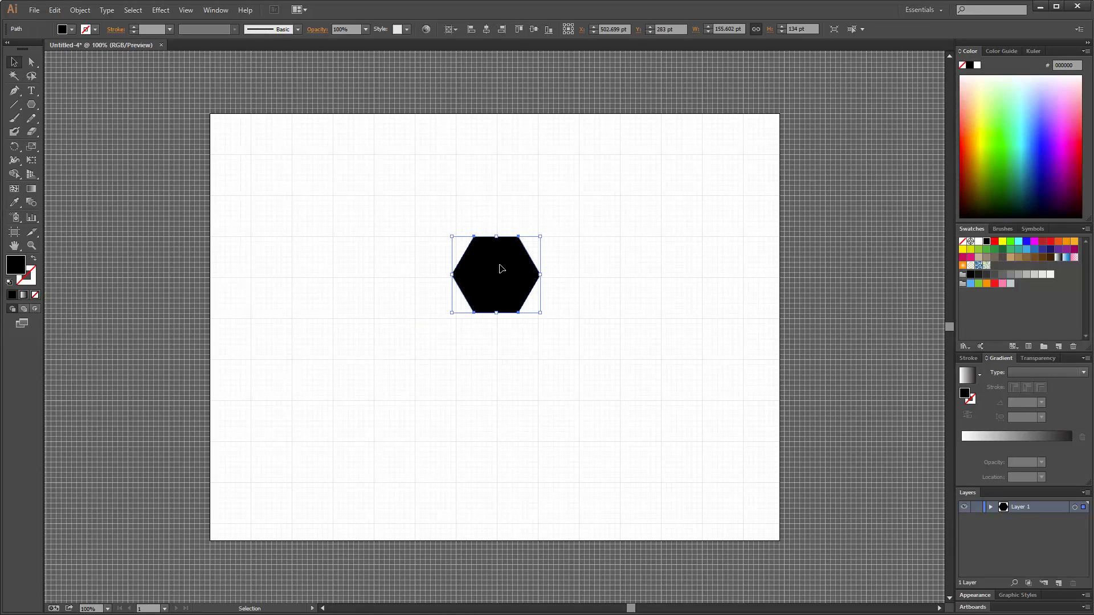
pyautogui.moveTo(498, 268); pyautogui.dragTo(436, 333)
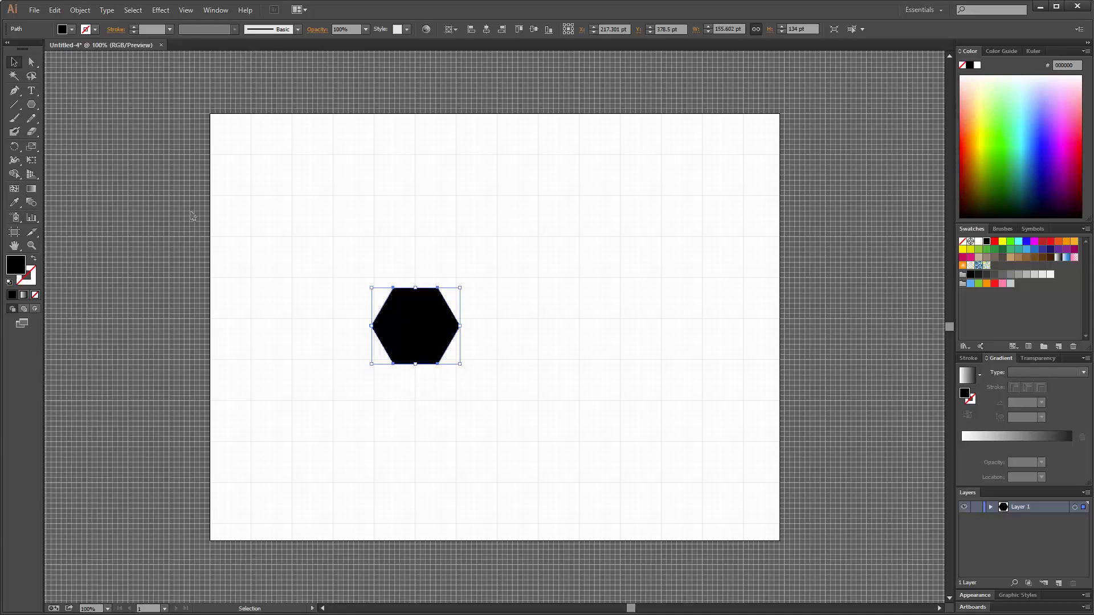
# - Clear the last hexagon, zoom into the artboard centre and draw a fresh hexagon
pyautogui.press('Delete')
pyautogui.click(32, 246)
pyautogui.moveTo(335, 204); pyautogui.dragTo(630, 424)
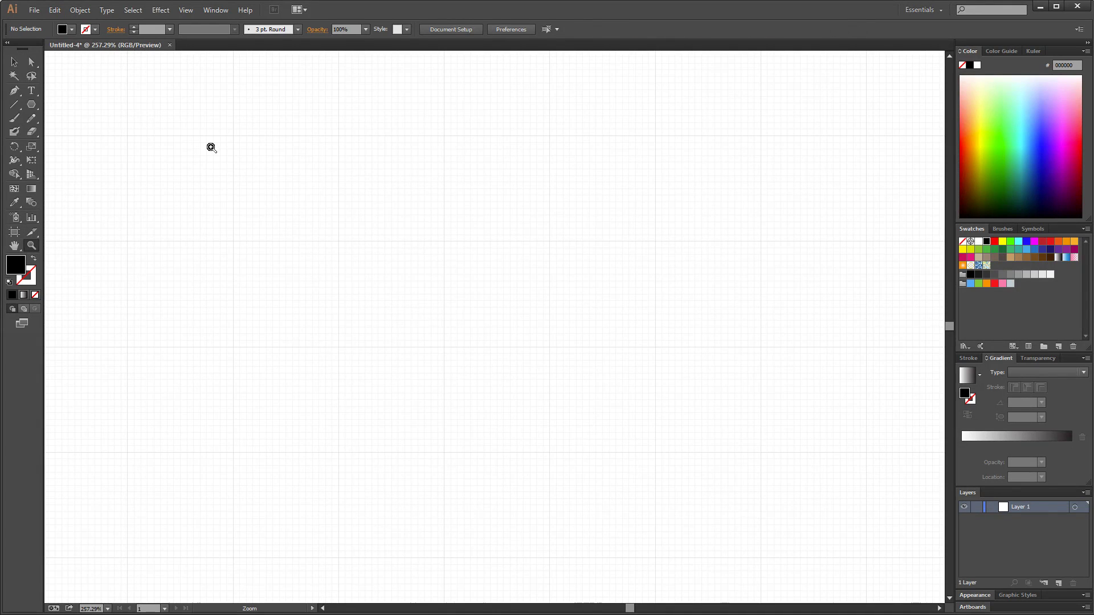
pyautogui.click(31, 104)
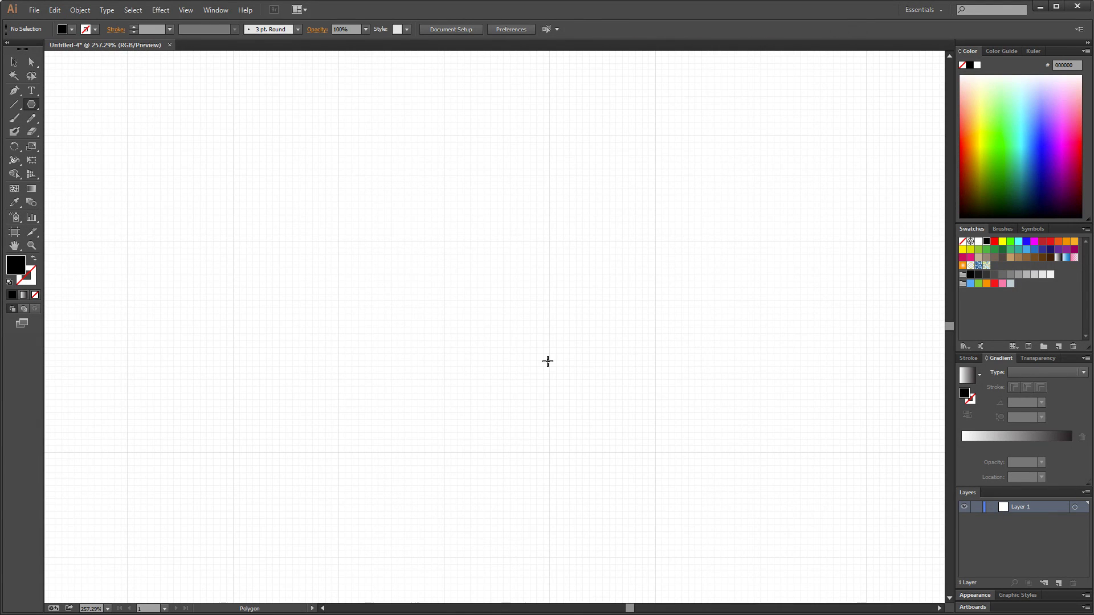
pyautogui.moveTo(550, 349); pyautogui.dragTo(661, 399)
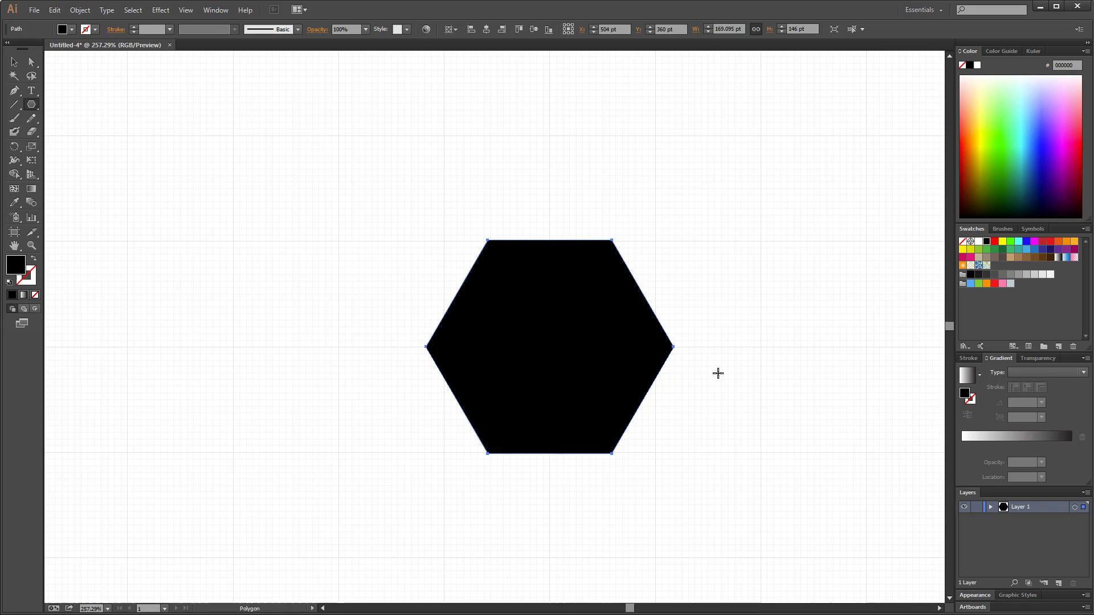
# - Drag a copy of the new hexagon straight below it
pyautogui.click(14, 61)
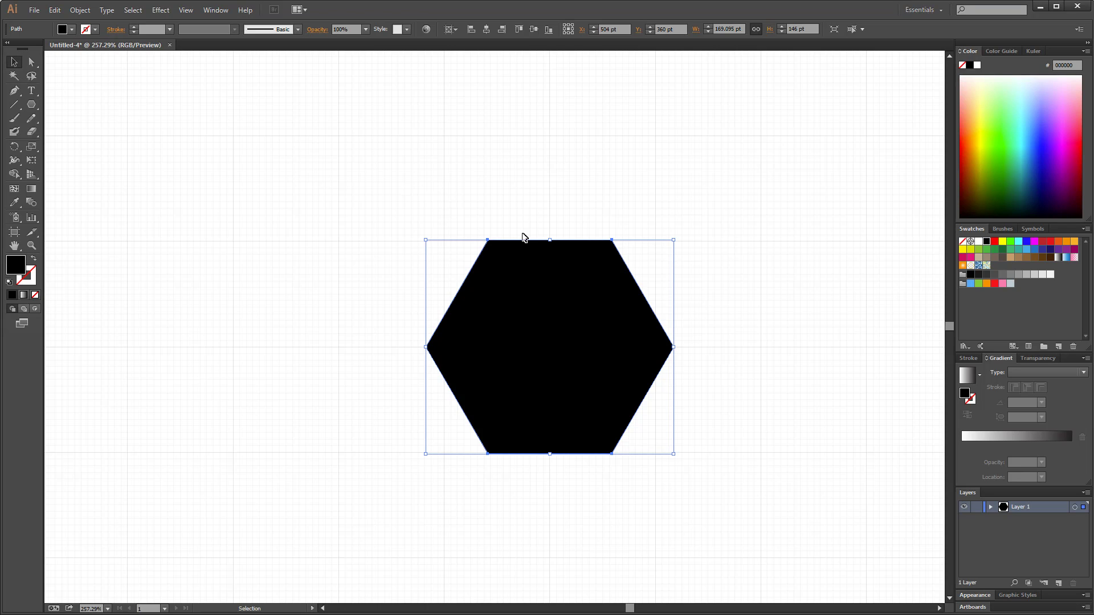
pyautogui.scroll(-3, 530, 236)
pyautogui.scroll(2, 530, 236)
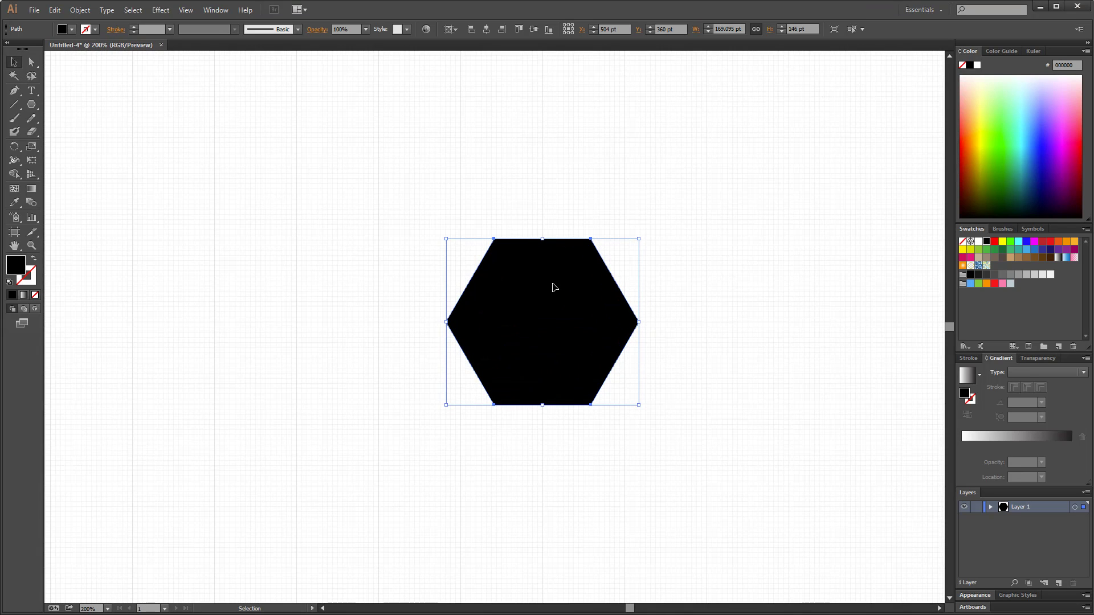
pyautogui.scroll(-2, 584, 315)
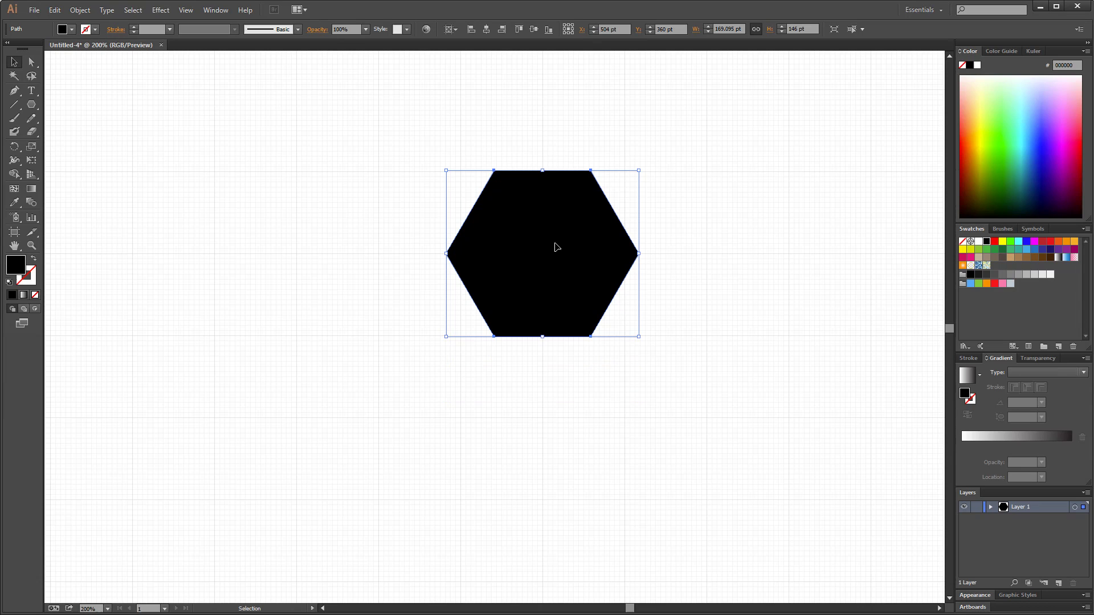
pyautogui.moveTo(551, 211); pyautogui.dragTo(555, 391)
# - In the Transform panel, turn off stroke scaling and Align to Pixel Grid, removing the duplicate
pyautogui.click(215, 10)
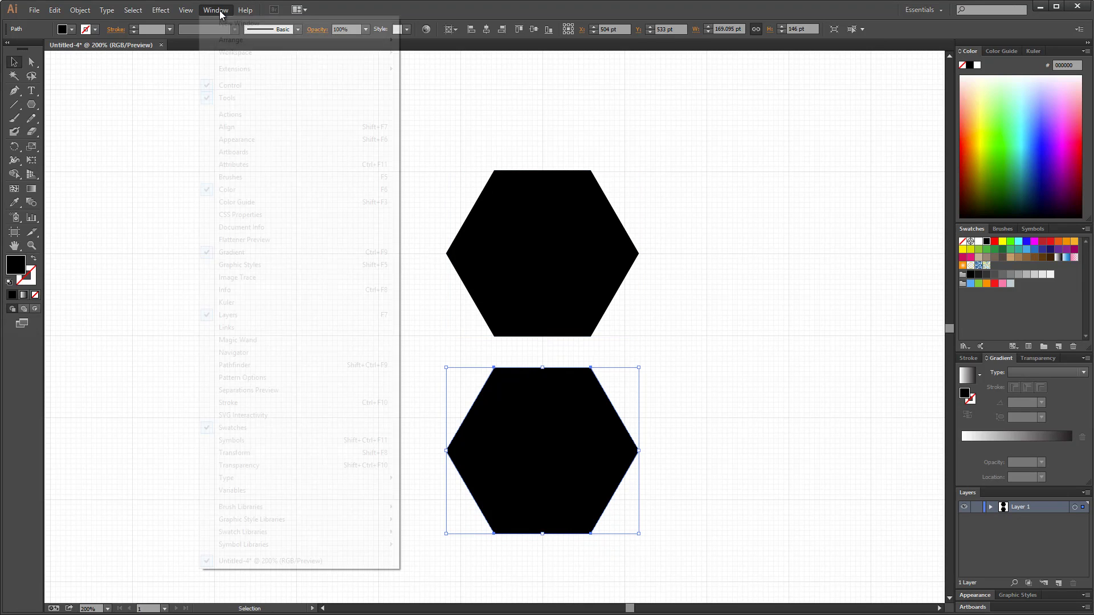
pyautogui.click(258, 453)
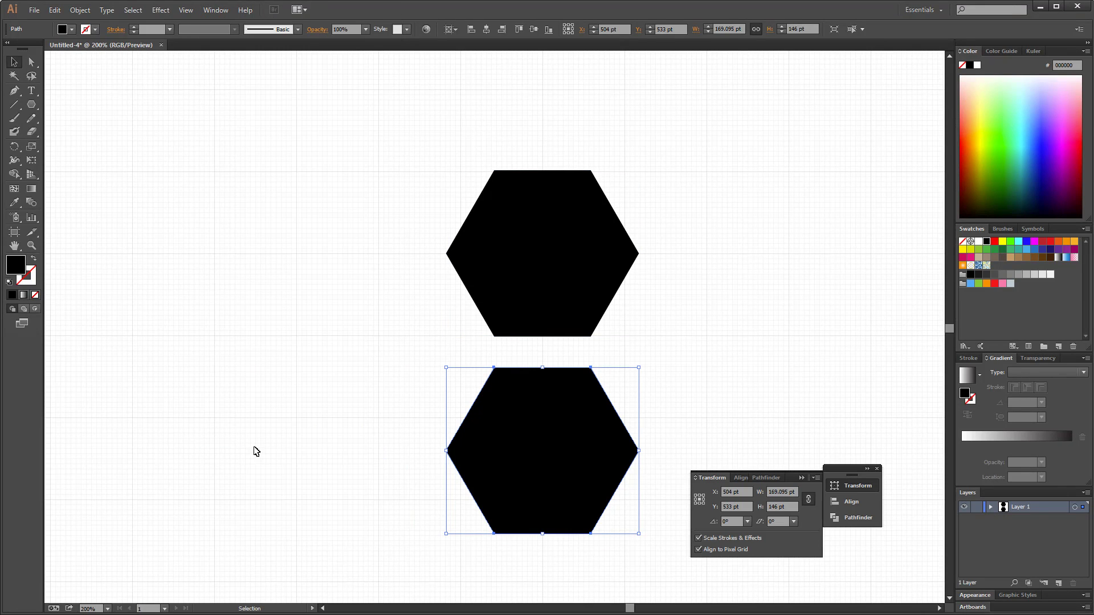
pyautogui.click(706, 541)
pyautogui.press('Delete')
pyautogui.click(538, 246)
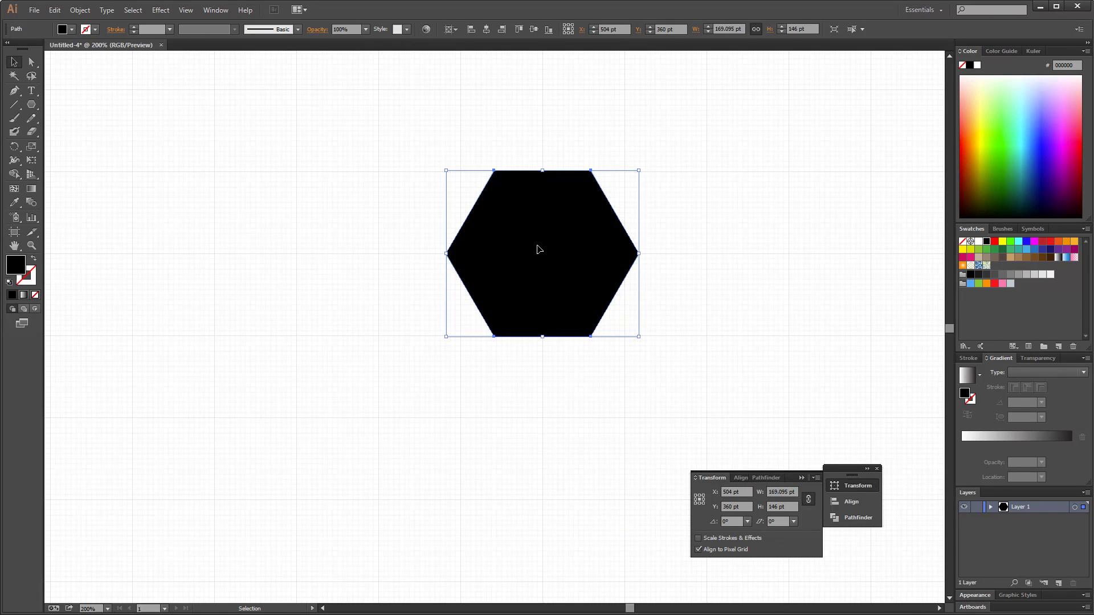
pyautogui.moveTo(557, 232); pyautogui.dragTo(558, 243)
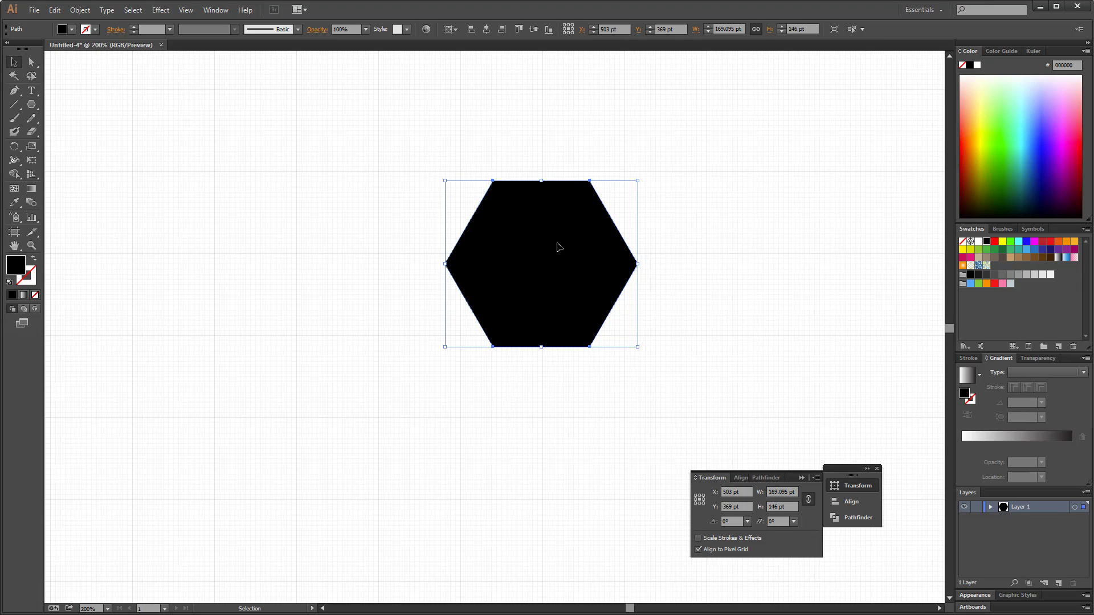
pyautogui.hotkey('ctrl', 'z')
pyautogui.click(699, 550)
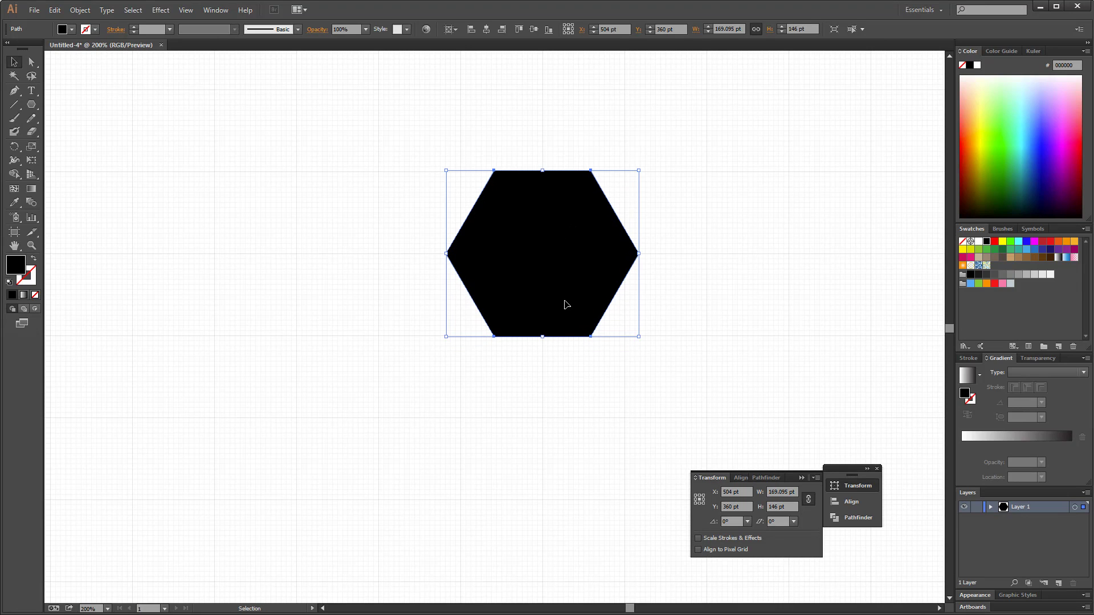
pyautogui.moveTo(566, 304); pyautogui.dragTo(562, 330)
pyautogui.hotkey('ctrl', 'z')
# - Alt+Shift-drag a copy straight down to Y 527.5 pt, leaving a small gap
pyautogui.moveTo(562, 281)
pyautogui.mouseDown()
pyautogui.moveTo(561, 262)
pyautogui.moveTo(559, 271)
pyautogui.mouseUp()
pyautogui.moveTo(561, 227); pyautogui.dragTo(558, 411)
pyautogui.moveTo(556, 411); pyautogui.dragTo(557, 418)
pyautogui.click(662, 357)
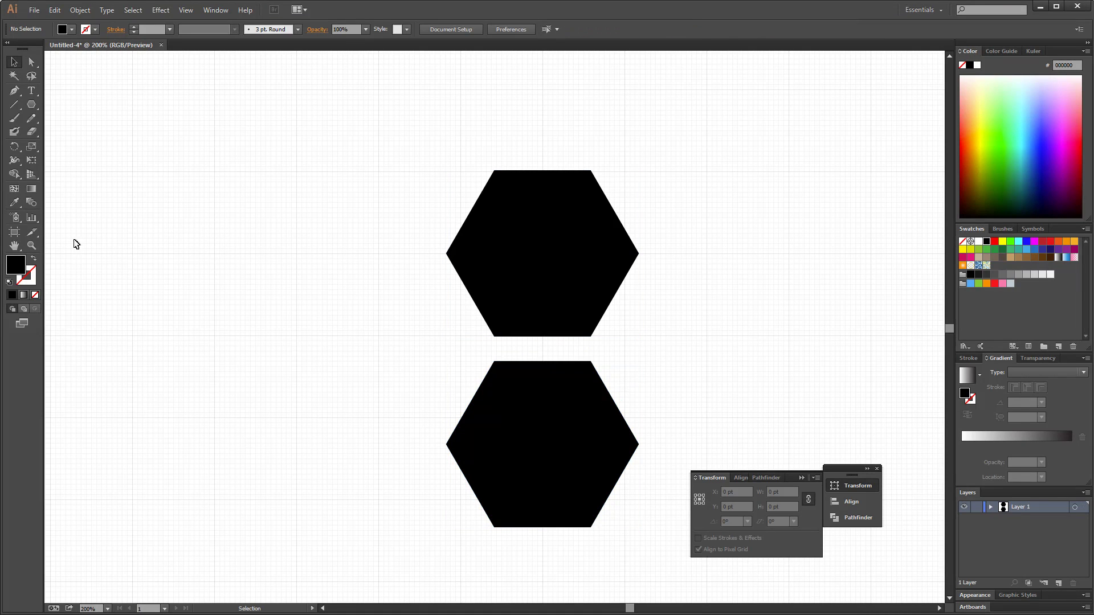
# - Zoom to 200% on the gap between the hexagons and select the bottom one
pyautogui.click(32, 245)
pyautogui.moveTo(502, 296); pyautogui.dragTo(596, 414)
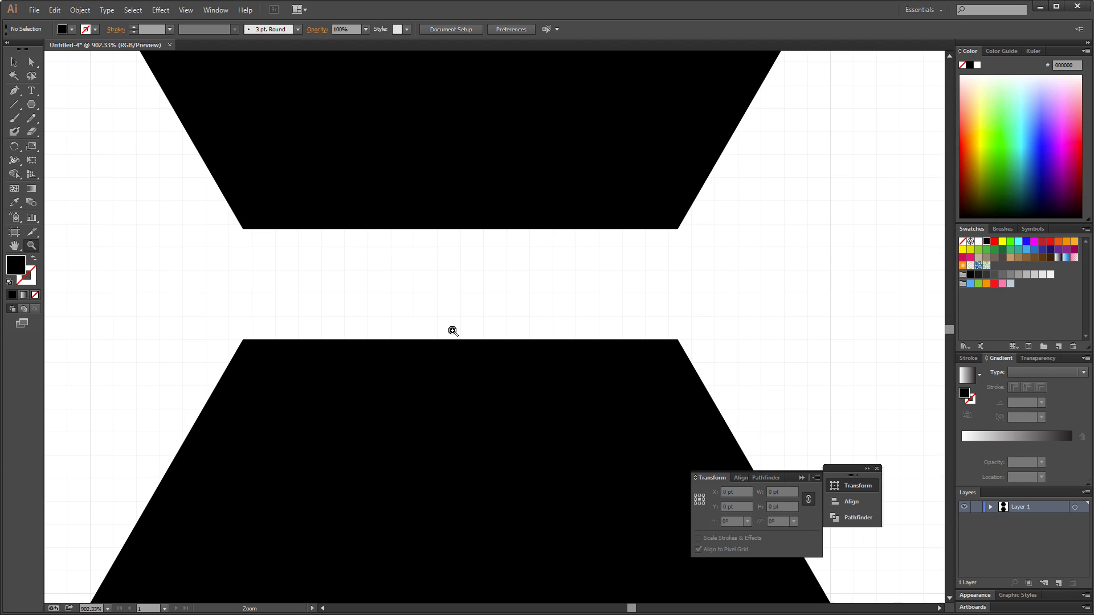
pyautogui.keyDown('alt'); pyautogui.click(511, 283); pyautogui.keyUp('alt')
pyautogui.click(511, 283)
pyautogui.click(511, 283)
pyautogui.click(510, 283)
pyautogui.click(511, 283)
pyautogui.keyDown('alt'); pyautogui.click(511, 283); pyautogui.keyUp('alt')
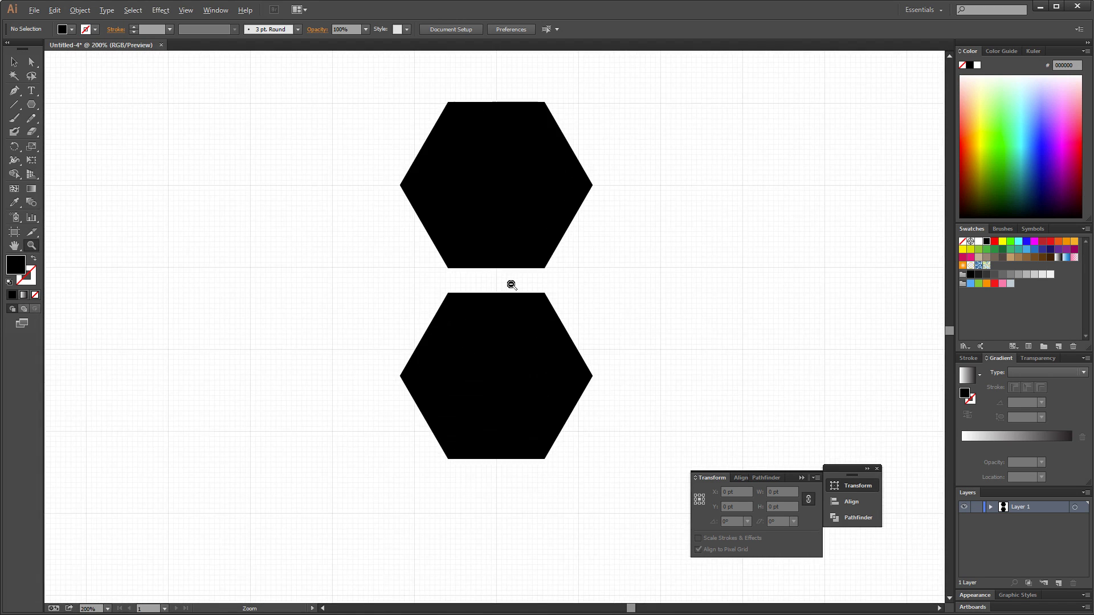
pyautogui.click(14, 62)
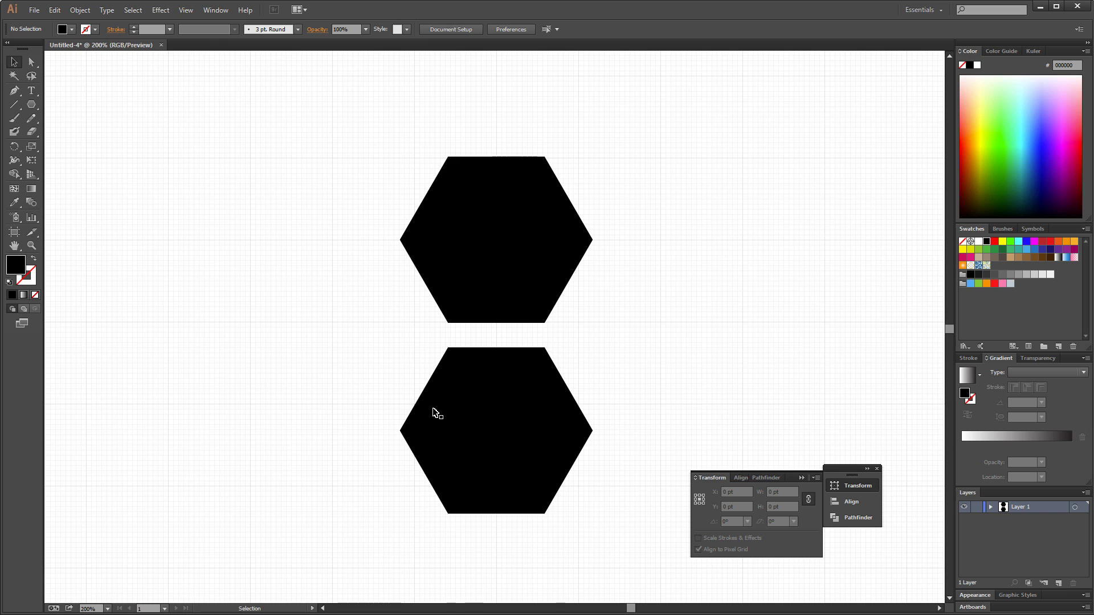
pyautogui.click(476, 432)
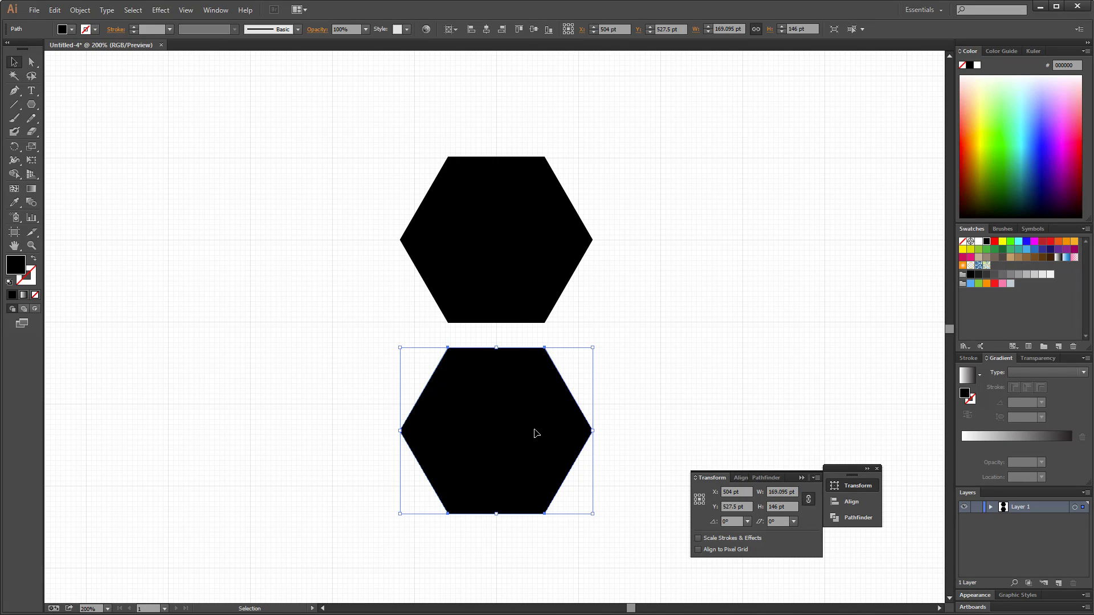
# - Duplicate the bottom hexagon to the left of the pair and even its gap while zoomed in
pyautogui.moveTo(536, 433); pyautogui.dragTo(363, 341)
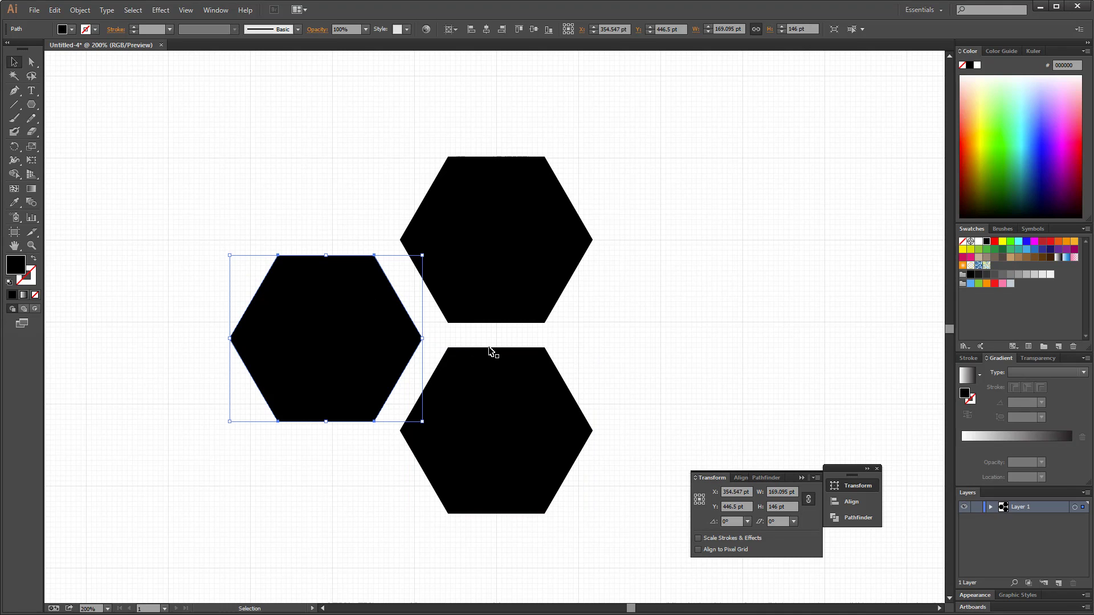
pyautogui.click(31, 245)
pyautogui.moveTo(355, 270); pyautogui.dragTo(542, 413)
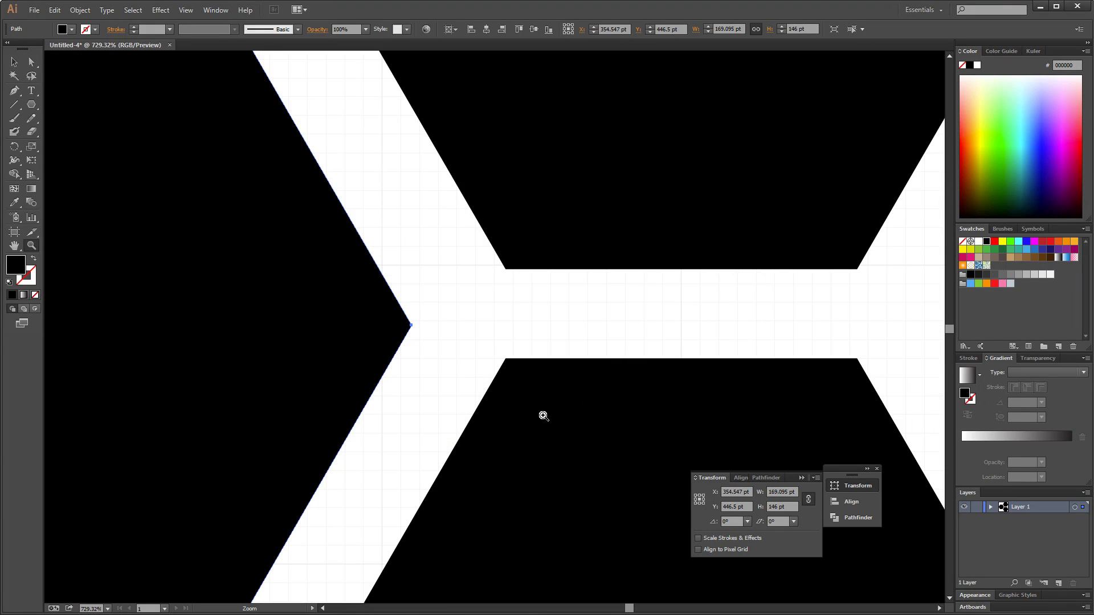
pyautogui.click(14, 62)
pyautogui.moveTo(309, 307); pyautogui.dragTo(336, 302)
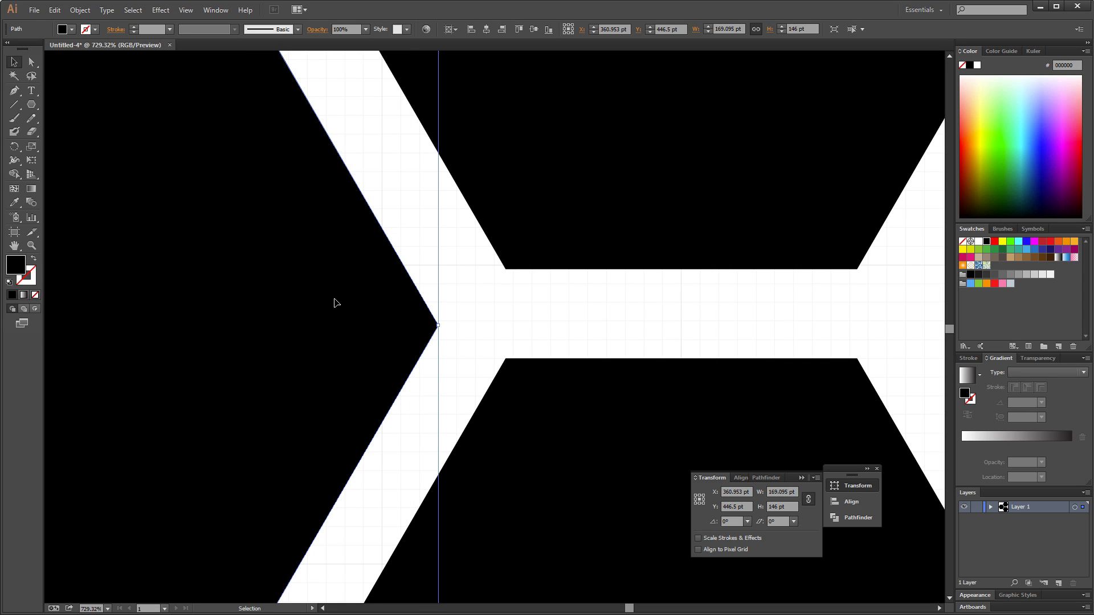
pyautogui.click(565, 301)
pyautogui.hotkey('ctrl', '1')
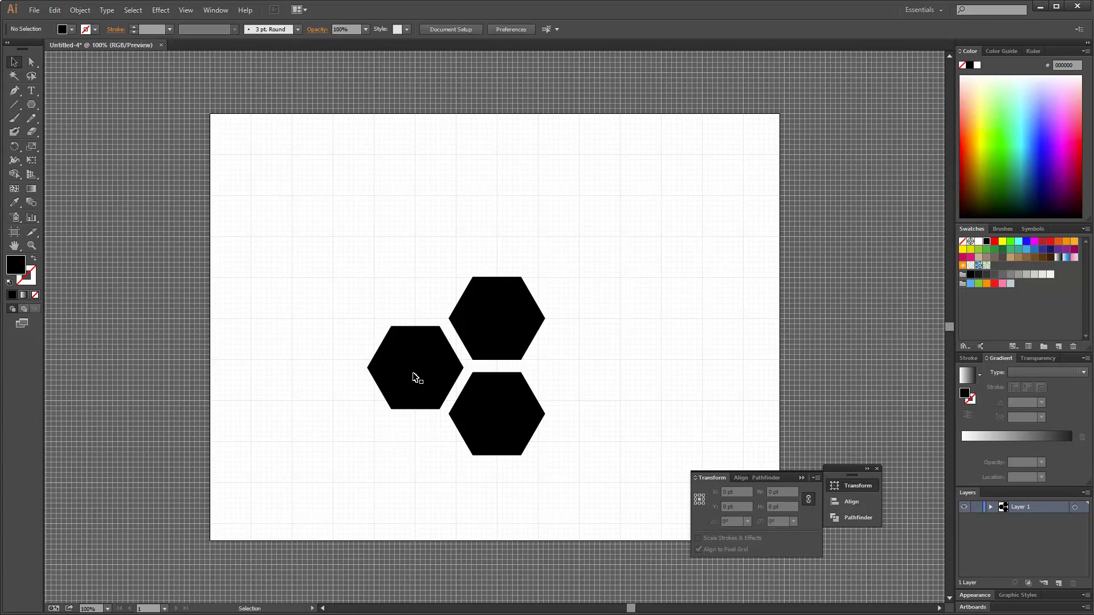
# - Nudge the left hexagon up and left and the bottom one down to Y 541 pt
pyautogui.moveTo(416, 378); pyautogui.dragTo(416, 377)
pyautogui.click(363, 235)
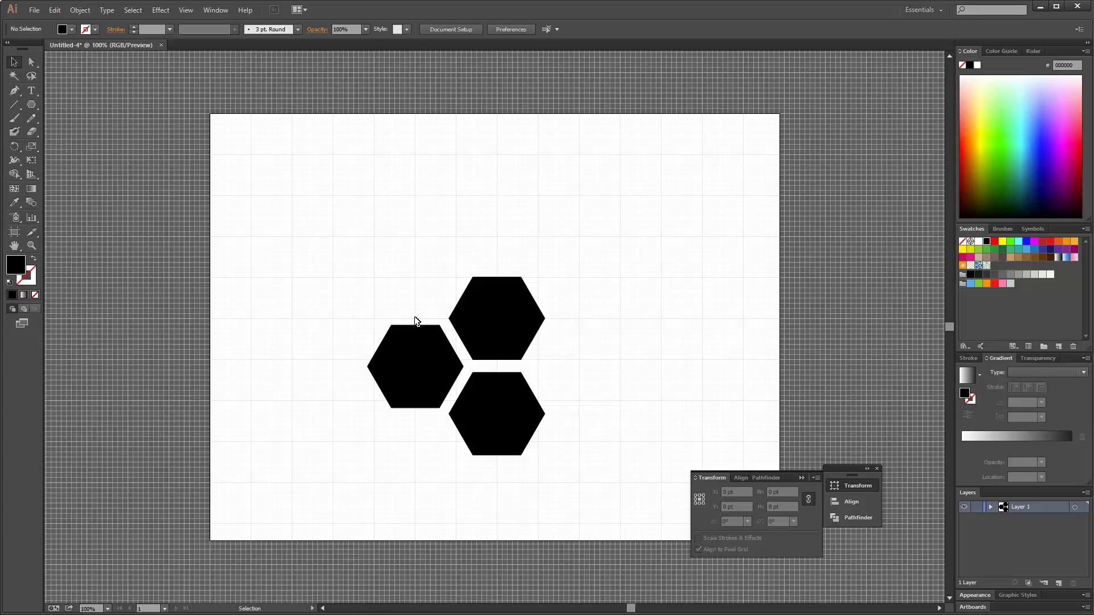
pyautogui.click(497, 420)
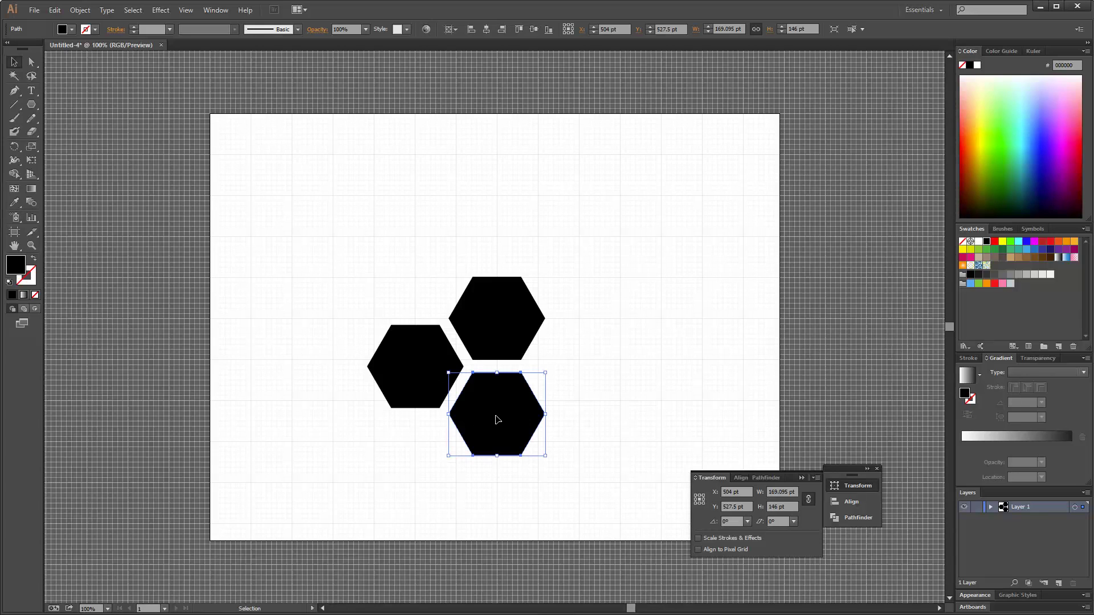
pyautogui.press('Down')
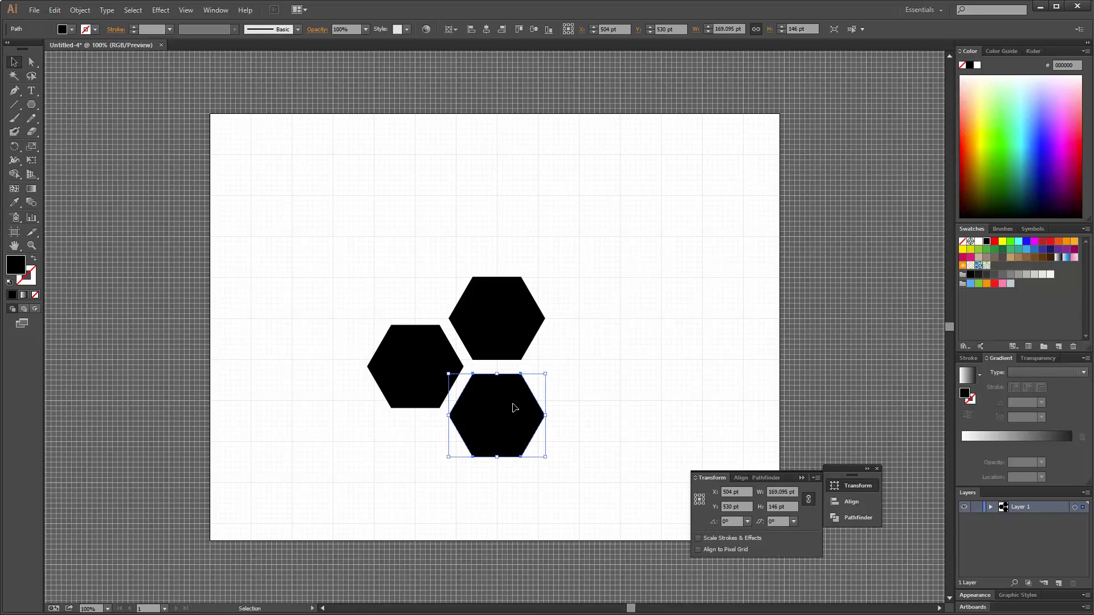
pyautogui.press('Down')
pyautogui.press('Down')
pyautogui.press('Down')
pyautogui.press('Down')
pyautogui.press('Down')
pyautogui.press('Down')
pyautogui.press('Down')
pyautogui.press('Down')
pyautogui.press('Down')
pyautogui.press('Down')
pyautogui.press('Down')
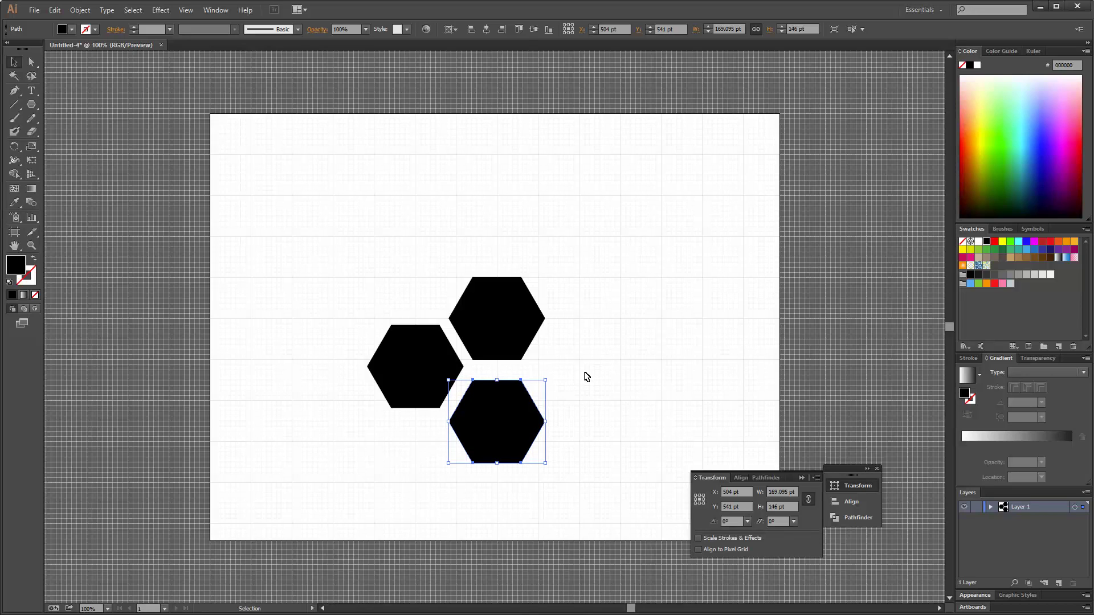
pyautogui.click(481, 377)
pyautogui.click(435, 378)
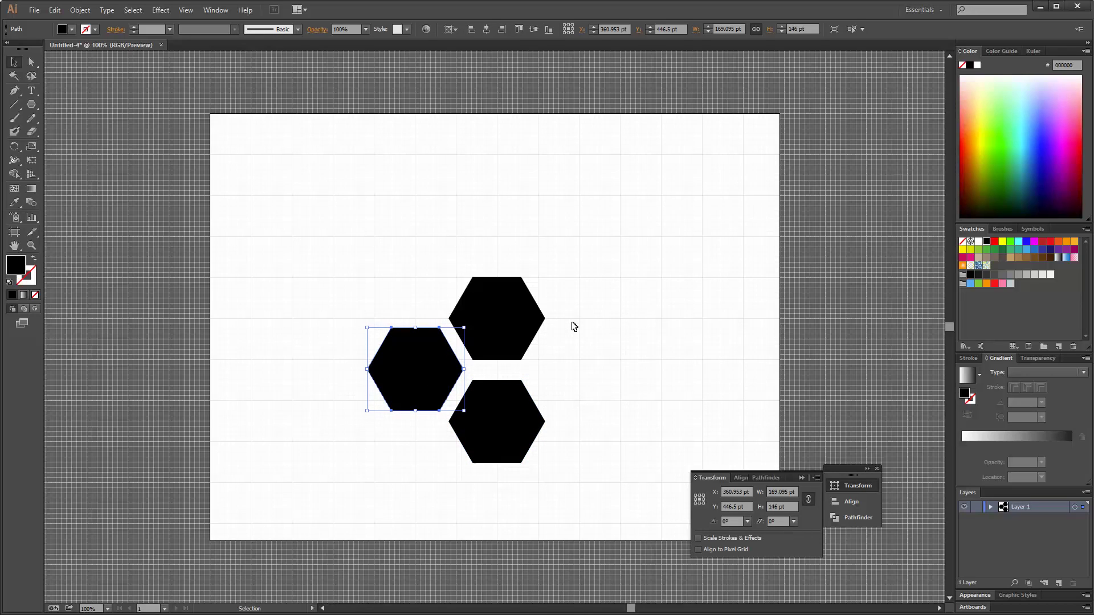
pyautogui.press('Left')
pyautogui.press('Left')
pyautogui.press('Left')
pyautogui.press('Left')
pyautogui.press('Left')
pyautogui.press('Left')
pyautogui.click(595, 330)
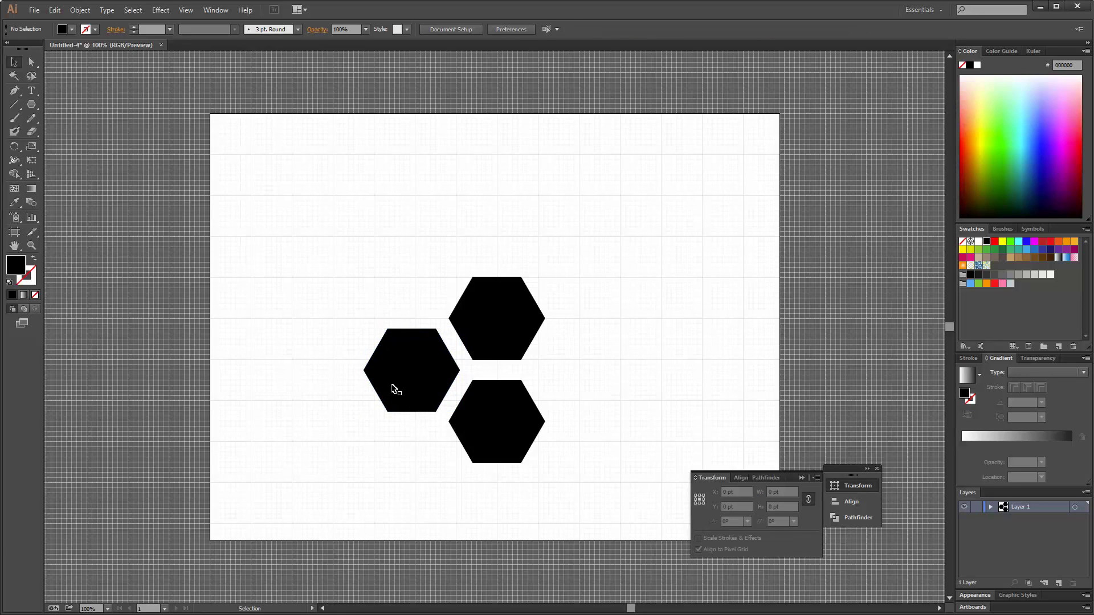
pyautogui.click(401, 384)
pyautogui.press('Left')
pyautogui.press('Left')
pyautogui.press('Left')
pyautogui.click(555, 330)
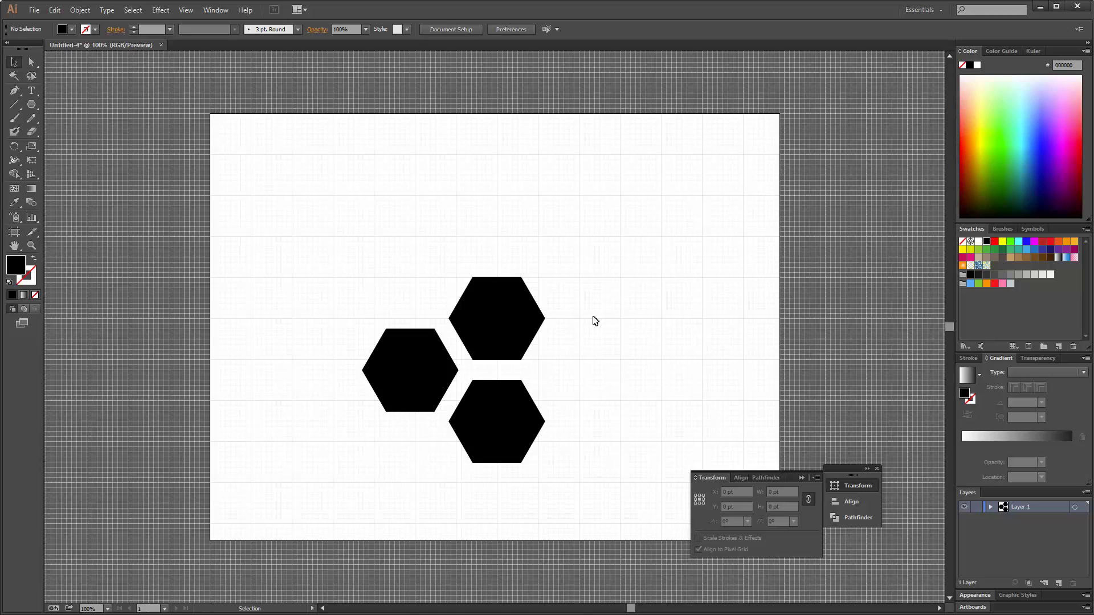
# - Try a rectangle over the right-hand hexagons, undo it, and browse the Object menu
pyautogui.moveTo(31, 105); pyautogui.dragTo(48, 105)
pyautogui.moveTo(586, 234); pyautogui.dragTo(497, 502)
pyautogui.click(14, 62)
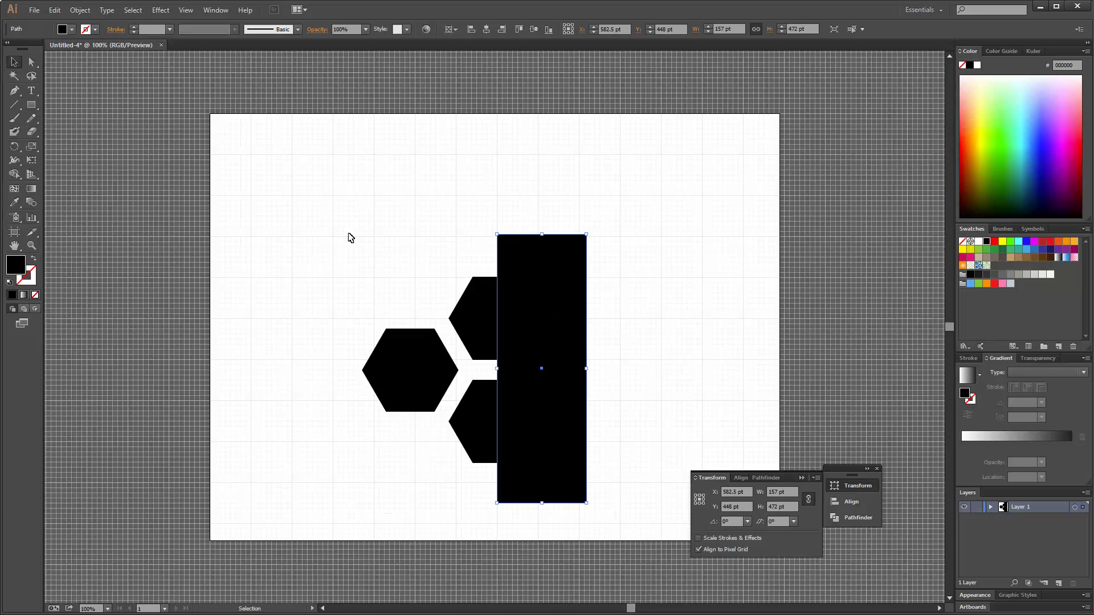
pyautogui.hotkey('ctrl', 'z')
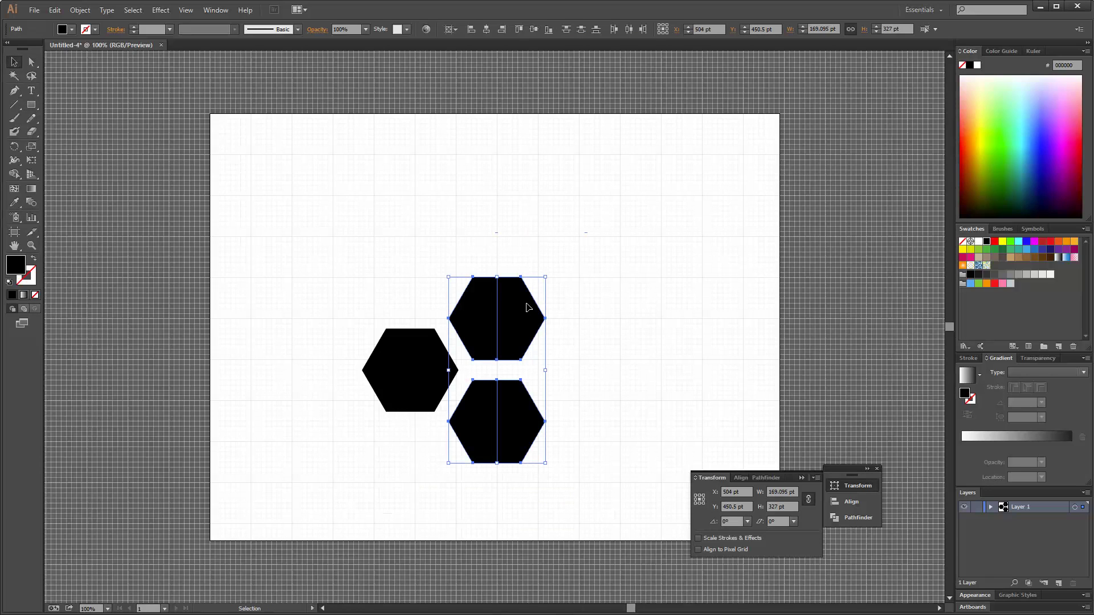
pyautogui.click(80, 10)
pyautogui.moveTo(111, 239)
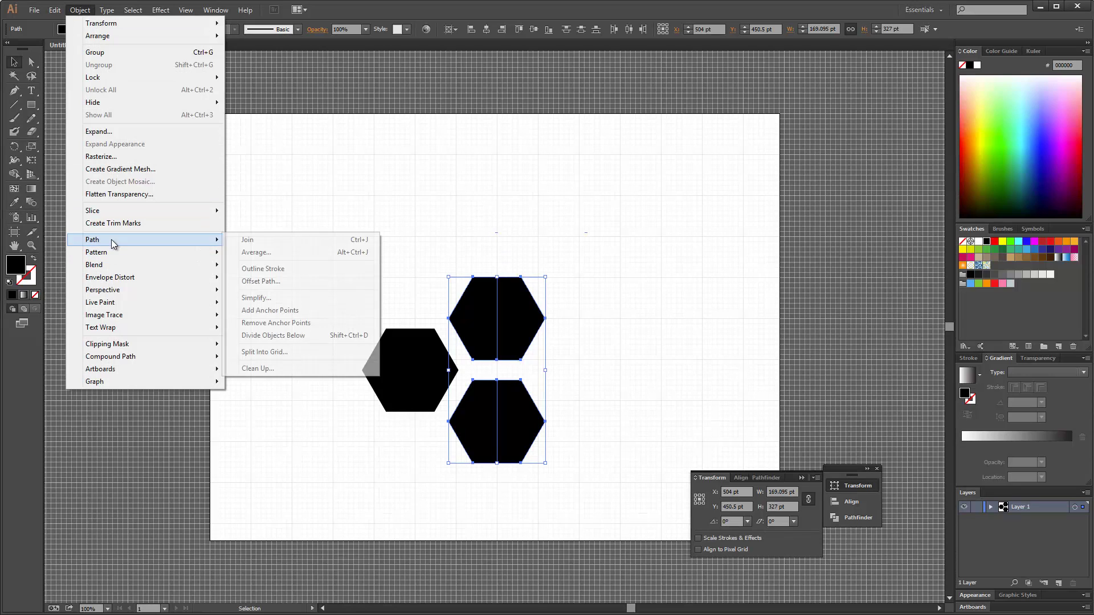
pyautogui.click(543, 186)
# - Delete the right halves of the upper and lower hexagons
pyautogui.click(515, 306)
pyautogui.keyDown('shift'); pyautogui.click(524, 419); pyautogui.keyUp('shift')
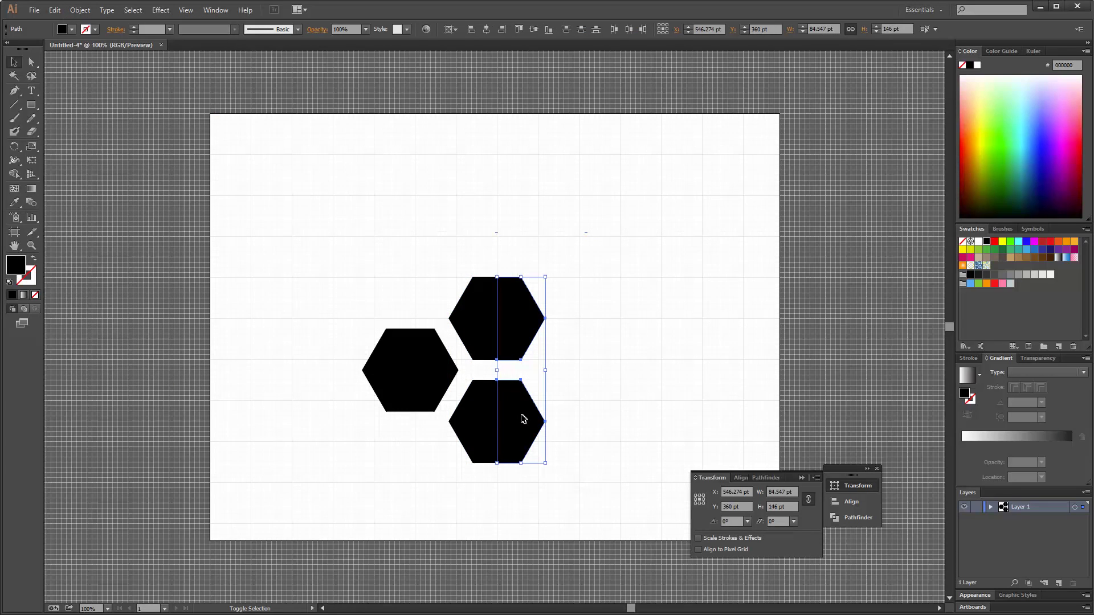
pyautogui.press('Delete')
pyautogui.moveTo(383, 281); pyautogui.dragTo(399, 297)
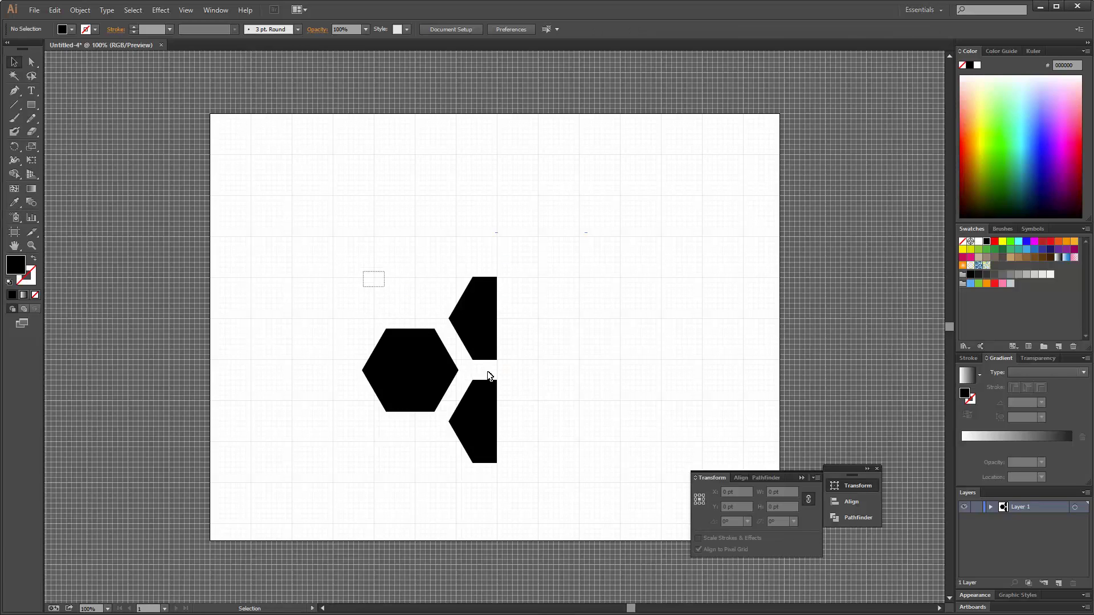
# - Reflect a vertical copy of all shapes and move it right as the fourth hexagon
pyautogui.hotkey('ctrl', 'a')
pyautogui.rightClick(479, 412)
pyautogui.moveTo(537, 555)
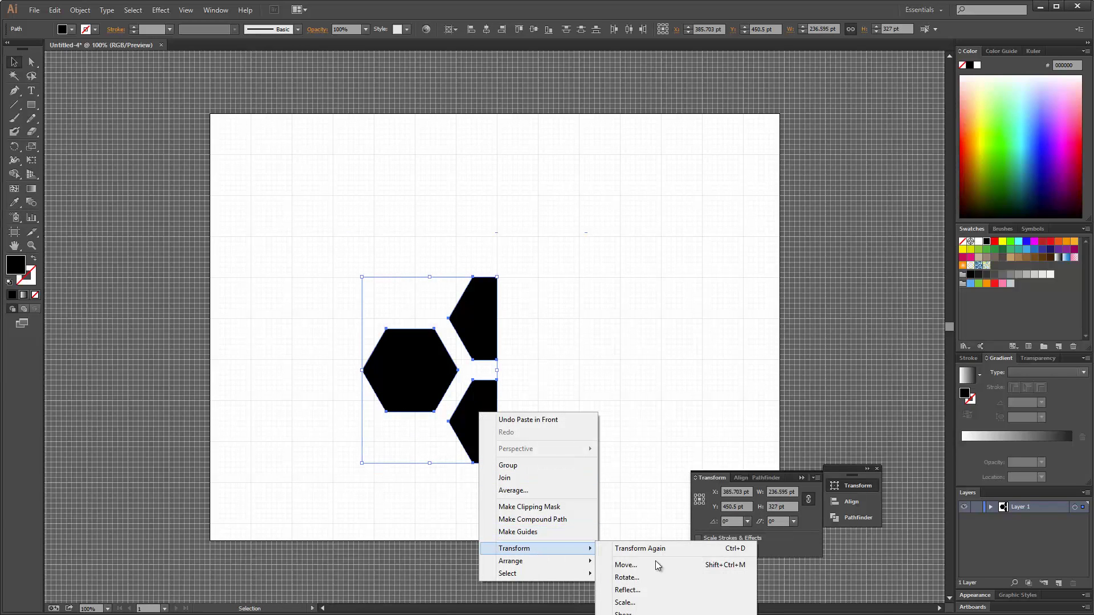
pyautogui.click(661, 590)
pyautogui.click(751, 508)
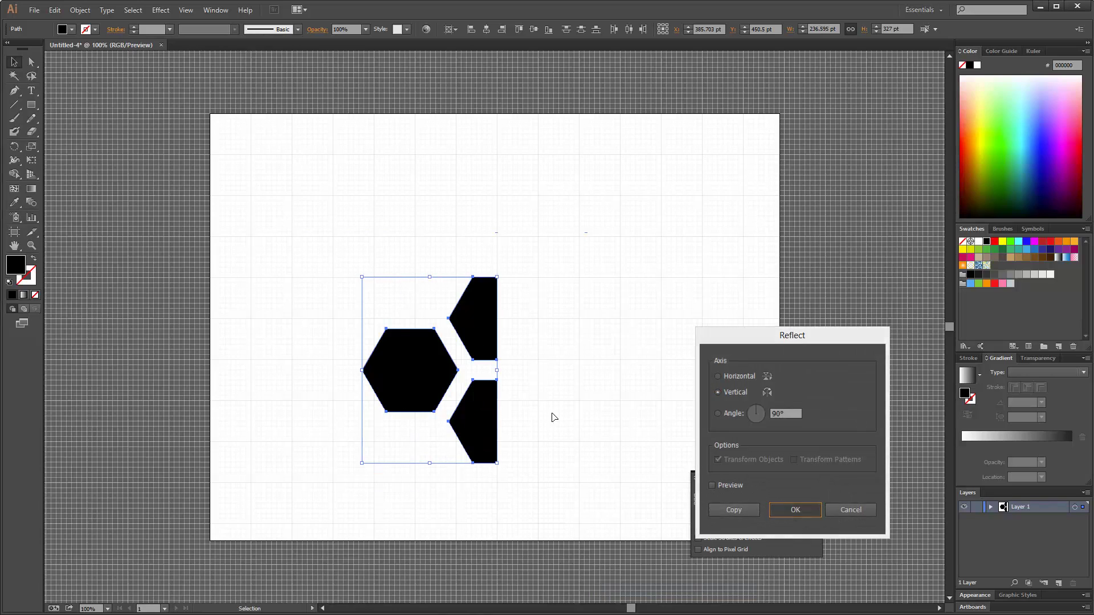
pyautogui.moveTo(467, 387); pyautogui.dragTo(602, 386)
# - Nudge the right hexagon right and the left hexagon left to even the gaps
pyautogui.click(655, 309)
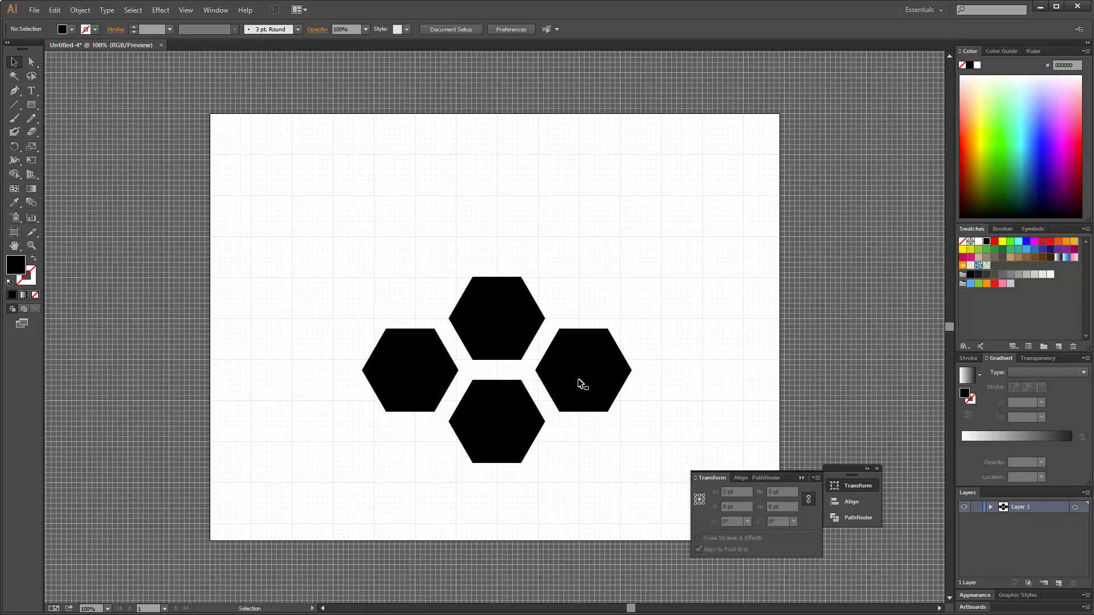
pyautogui.click(590, 356)
pyautogui.press('Right')
pyautogui.press('Right')
pyautogui.press('Right')
pyautogui.press('Right')
pyautogui.press('Right')
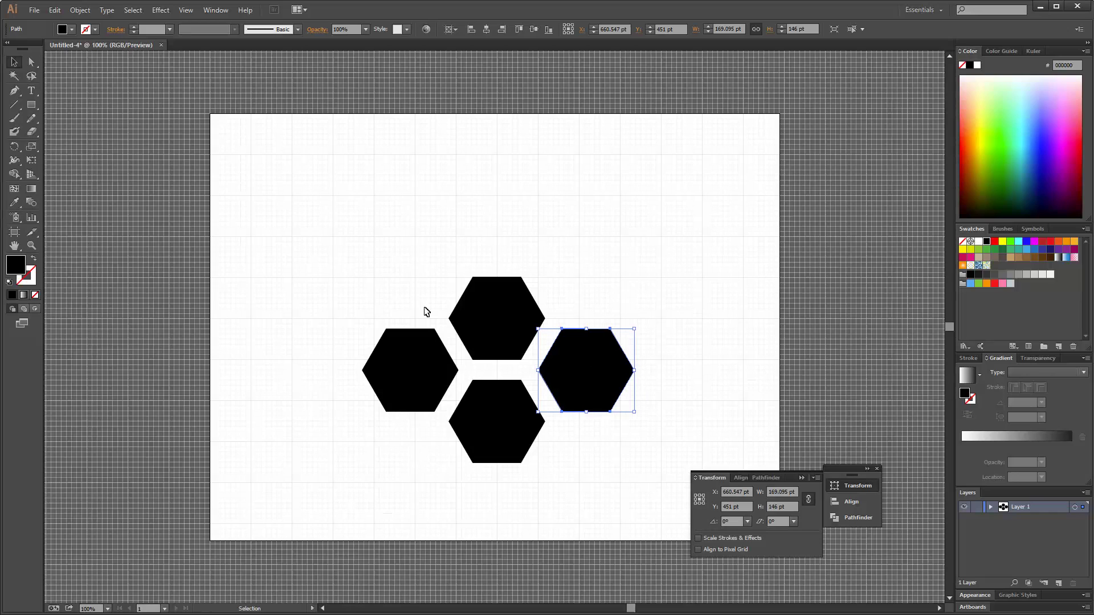
pyautogui.click(391, 349)
pyautogui.press('Left')
pyautogui.press('Left')
pyautogui.press('Left')
pyautogui.press('Left')
pyautogui.press('Left')
pyautogui.click(498, 229)
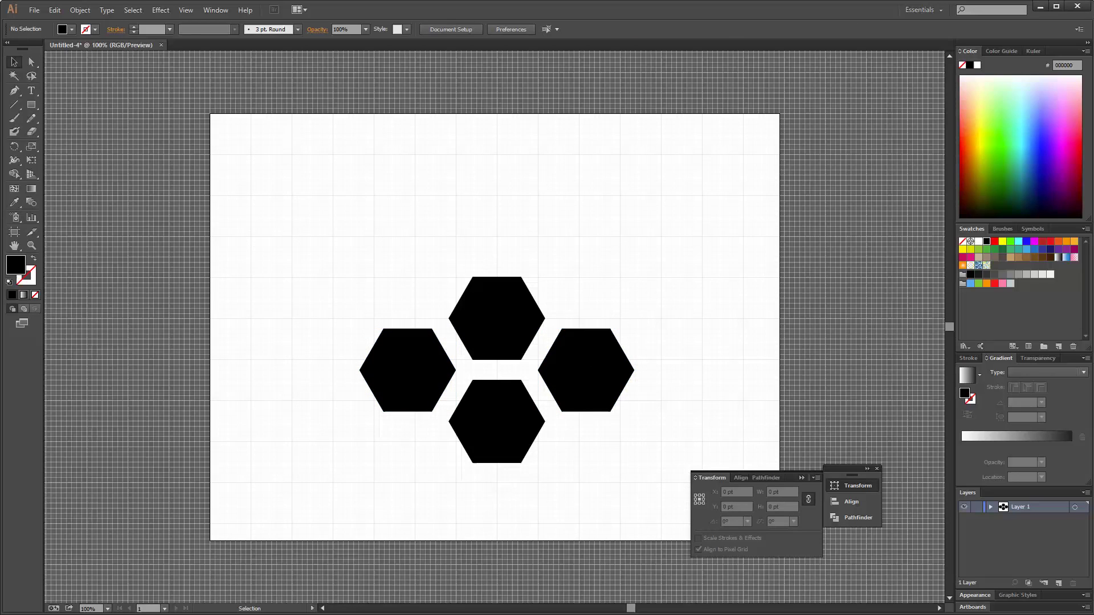
# - Hide the grid and turn off Snap to Grid and Snap to Point
pyautogui.click(161, 10)
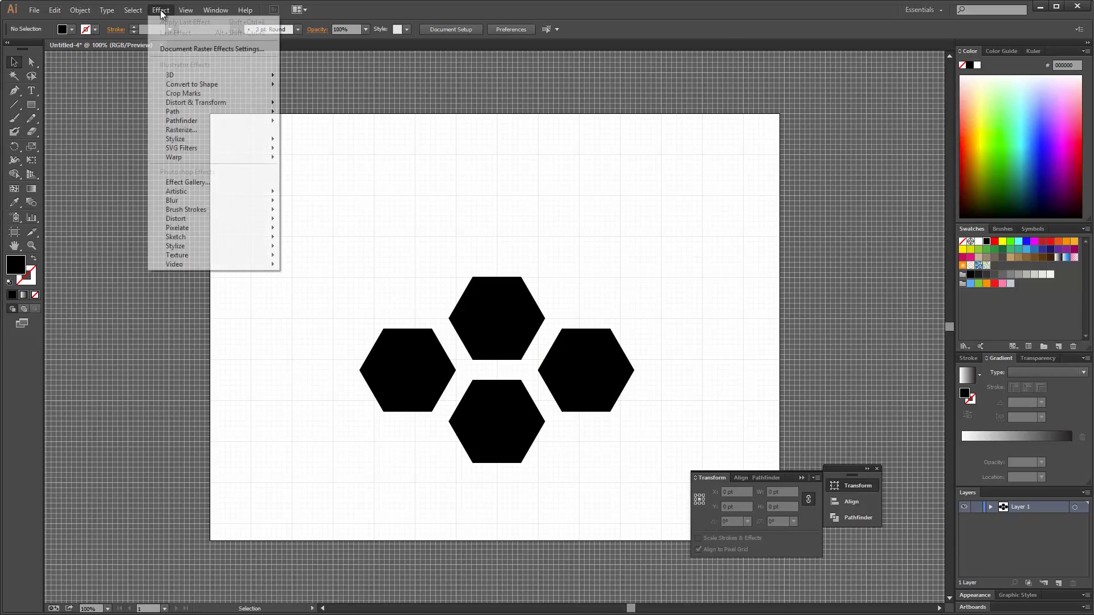
pyautogui.moveTo(186, 9)
pyautogui.click(208, 380)
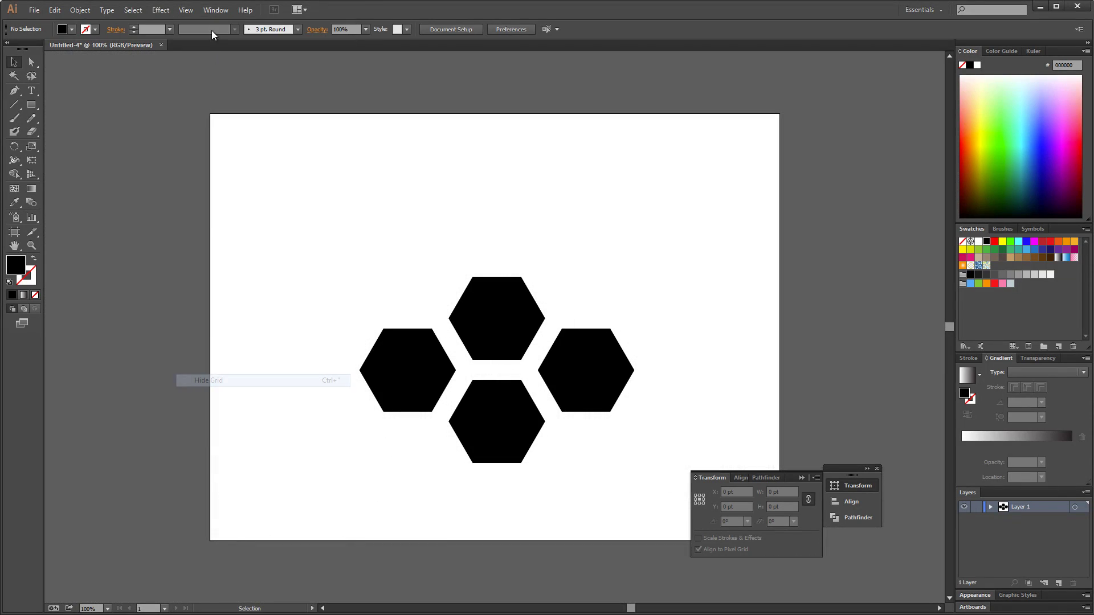
pyautogui.click(186, 9)
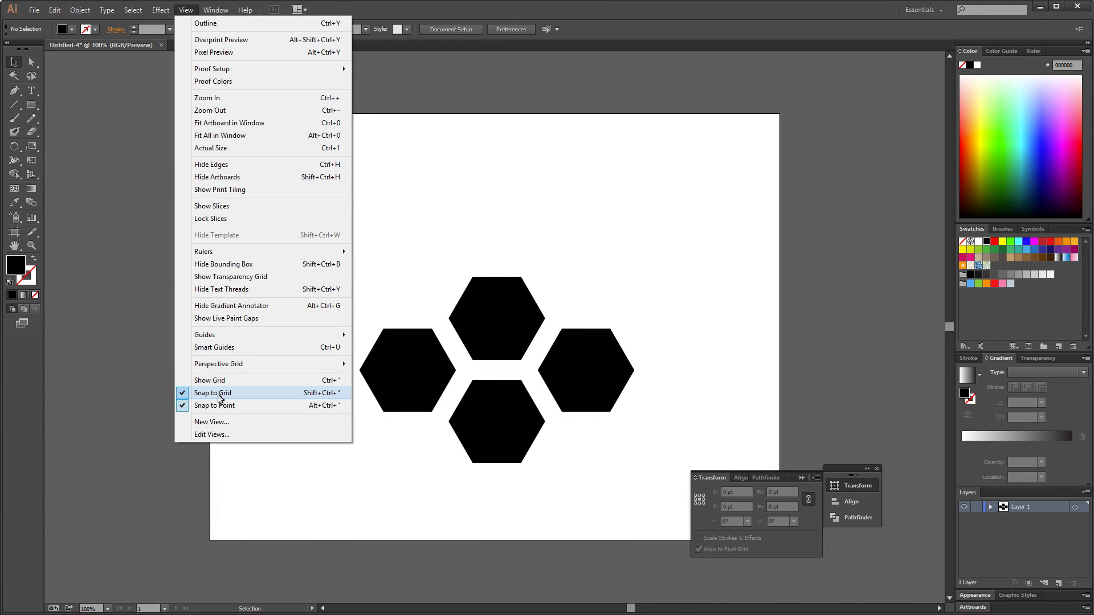
pyautogui.click(212, 393)
pyautogui.click(185, 10)
pyautogui.click(215, 406)
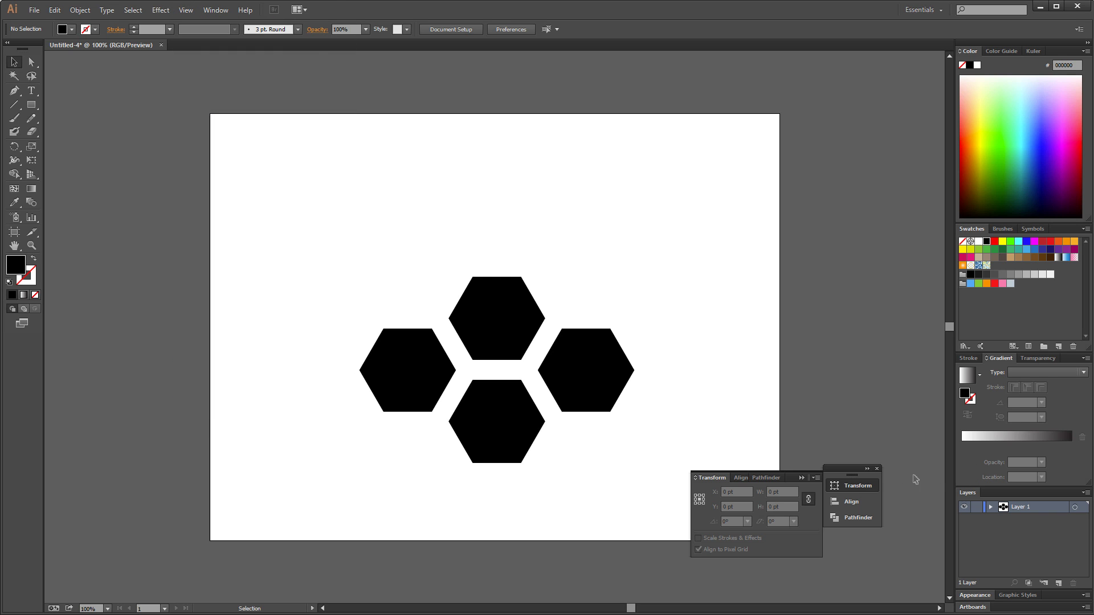
# - Move all four hexagons higher on the artboard
pyautogui.click(877, 469)
pyautogui.moveTo(384, 216); pyautogui.dragTo(604, 499)
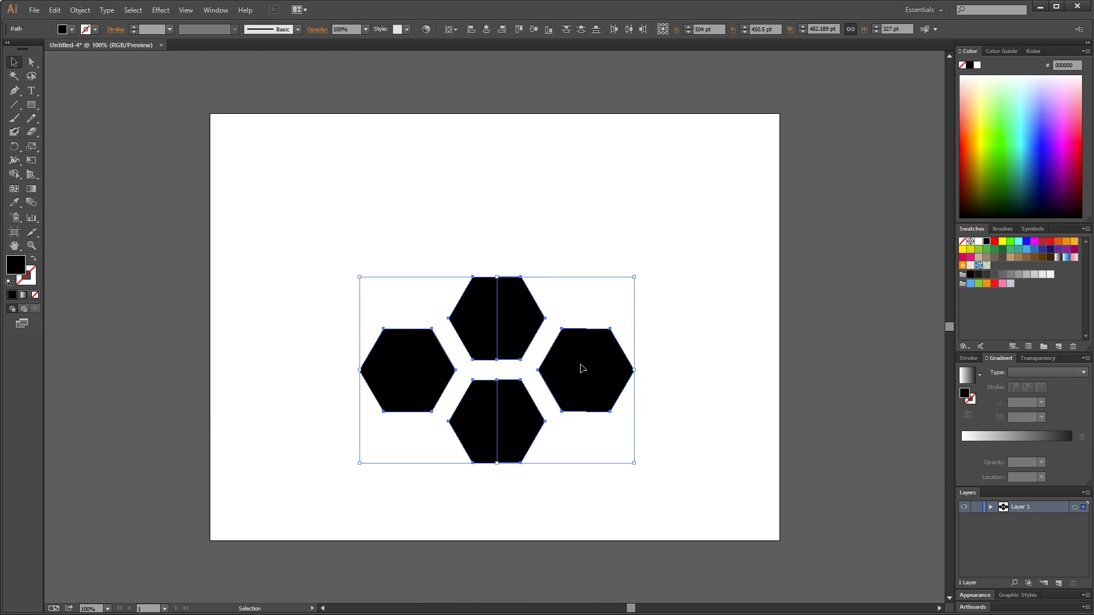
pyautogui.moveTo(581, 367); pyautogui.dragTo(574, 329)
# - Unite each hexagon's split halves with Pathfinder, then reselect all four hexagons
pyautogui.click(216, 10)
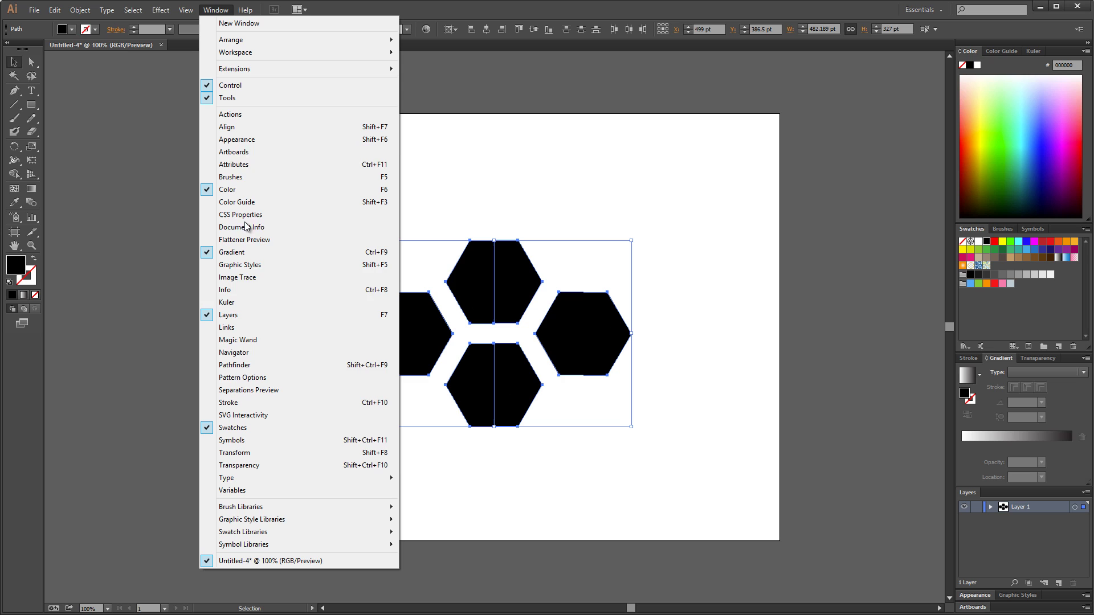
pyautogui.click(251, 365)
pyautogui.click(701, 505)
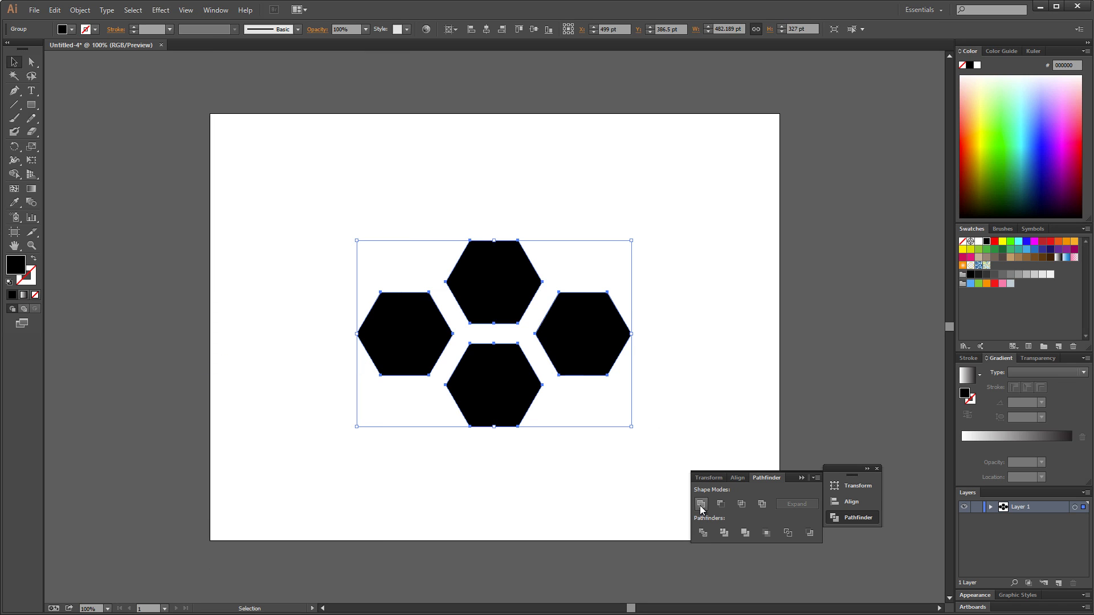
pyautogui.click(700, 288)
pyautogui.click(877, 469)
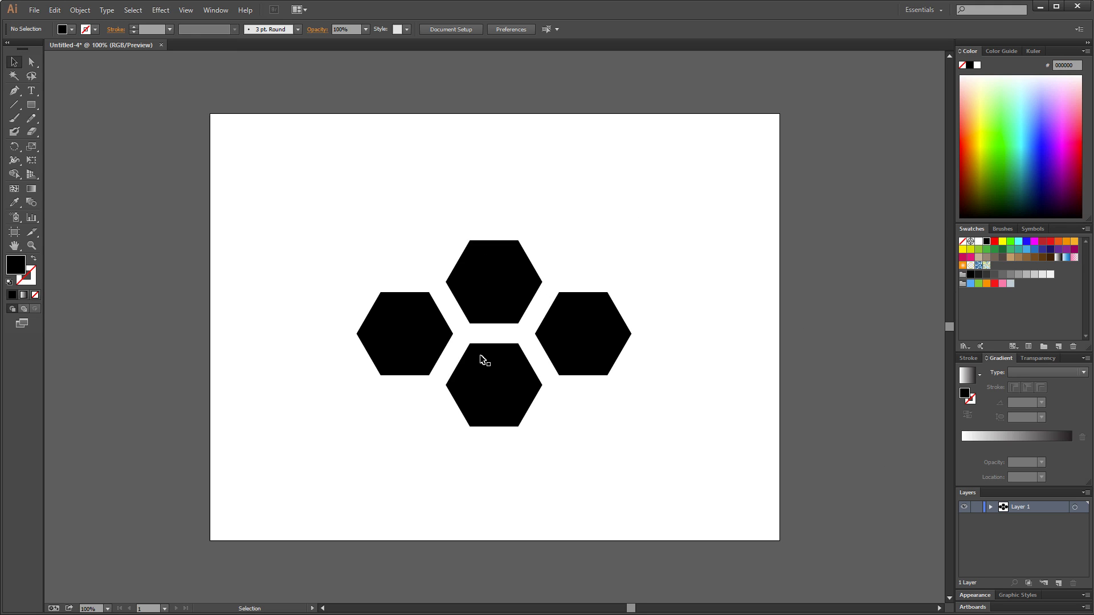
pyautogui.moveTo(390, 221); pyautogui.dragTo(642, 433)
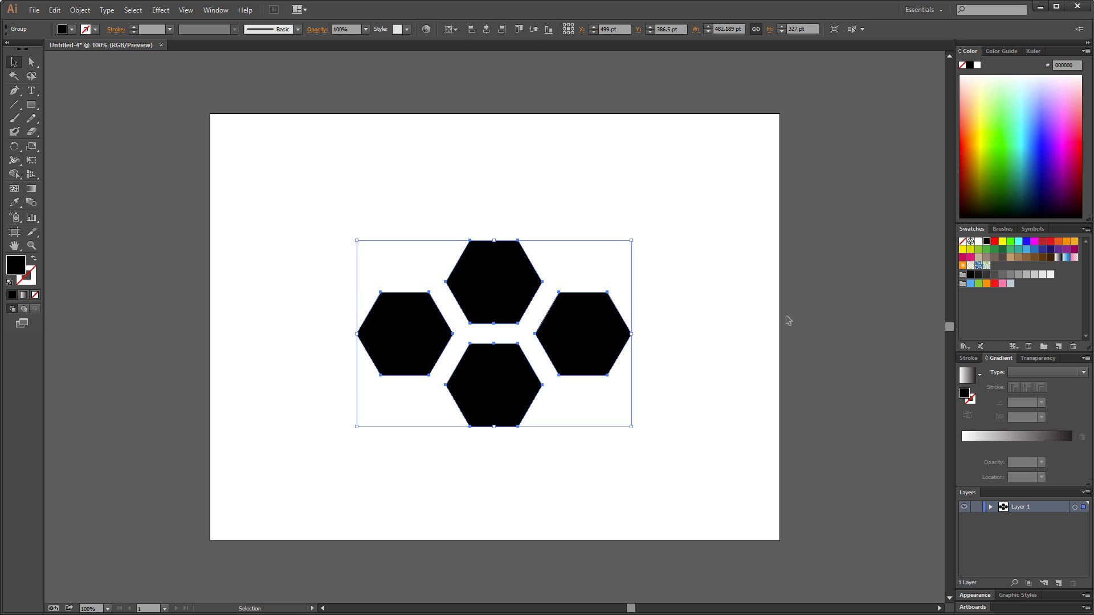
# - Fill the hexagons with orange and ungroup them
pyautogui.click(1074, 243)
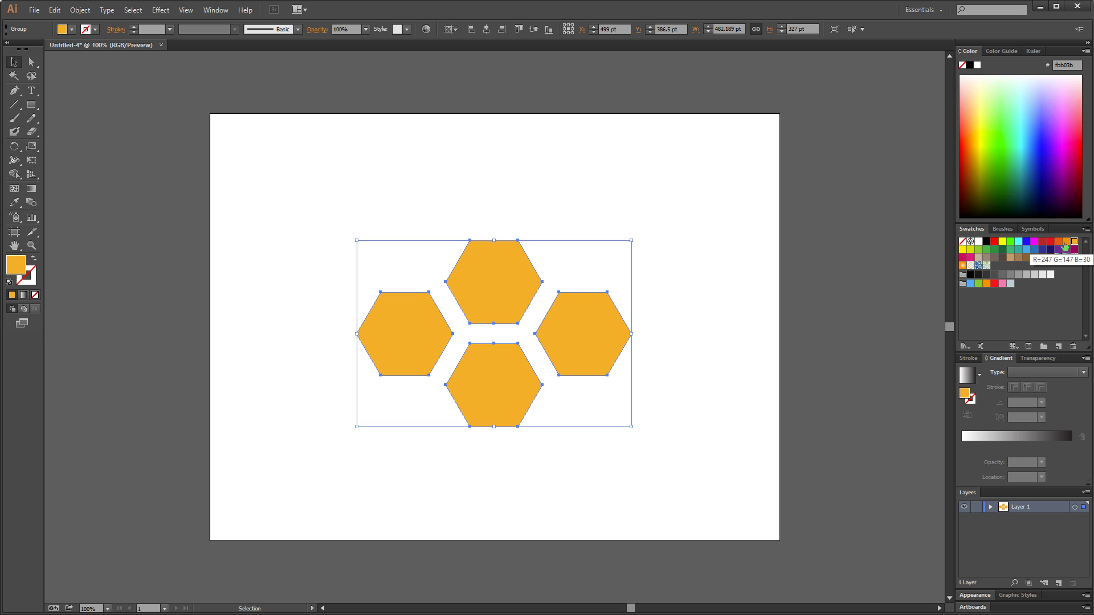
pyautogui.click(623, 187)
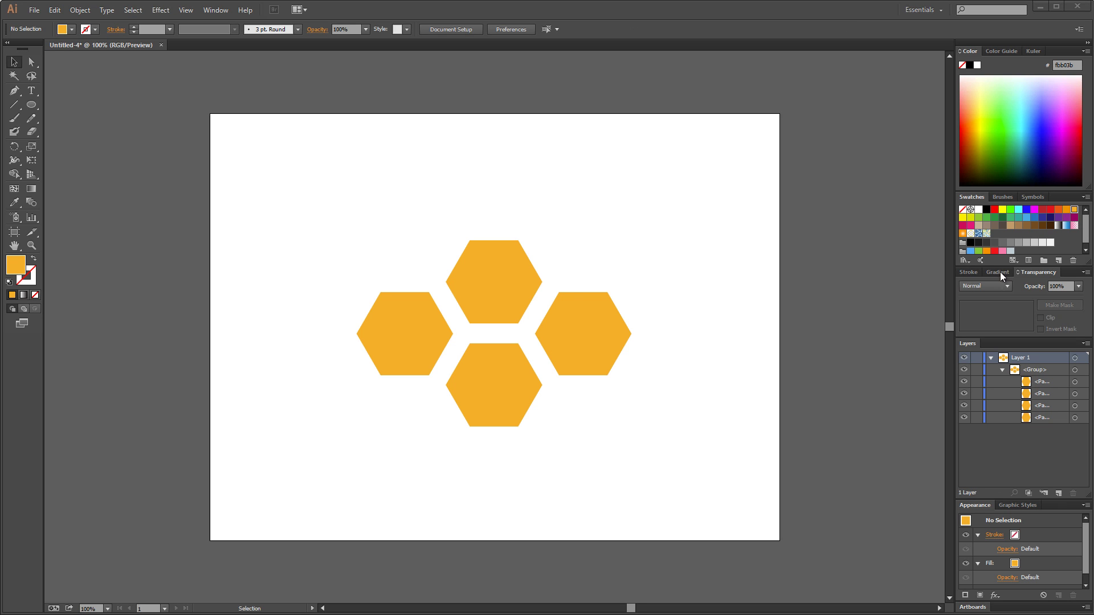
pyautogui.rightClick(489, 285)
pyautogui.click(488, 276)
pyautogui.rightClick(495, 282)
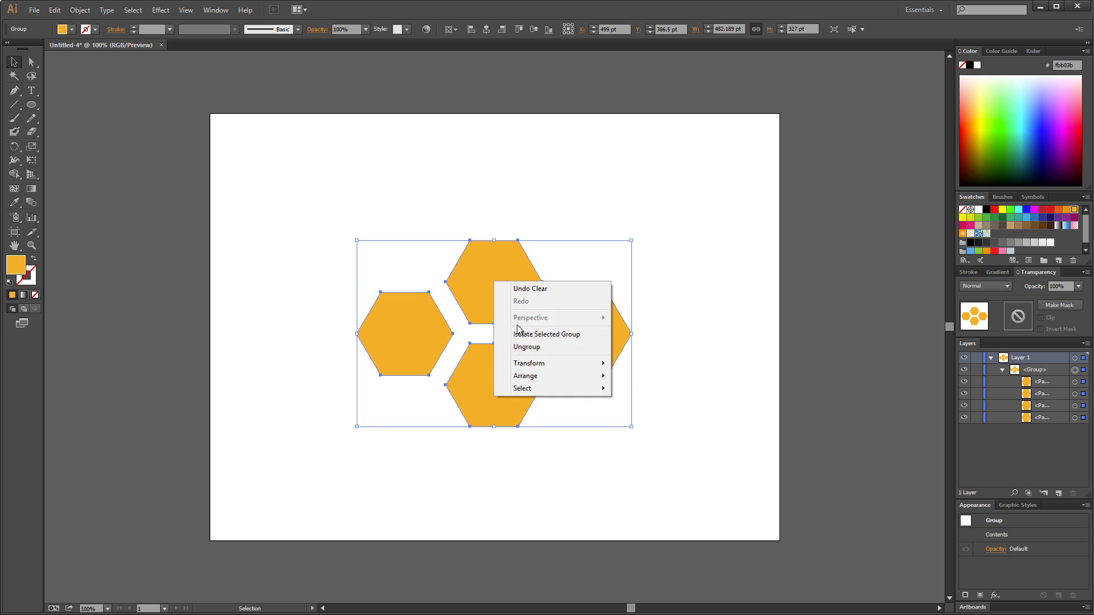
pyautogui.click(529, 345)
pyautogui.click(646, 226)
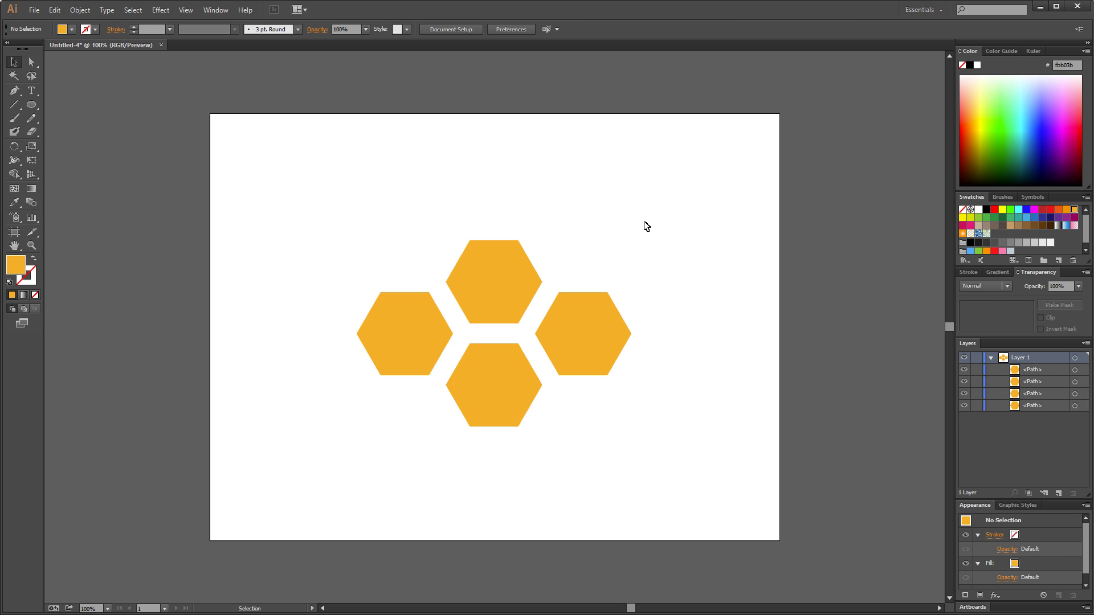
# - Apply a radial gradient fill to the top hexagon
pyautogui.click(513, 287)
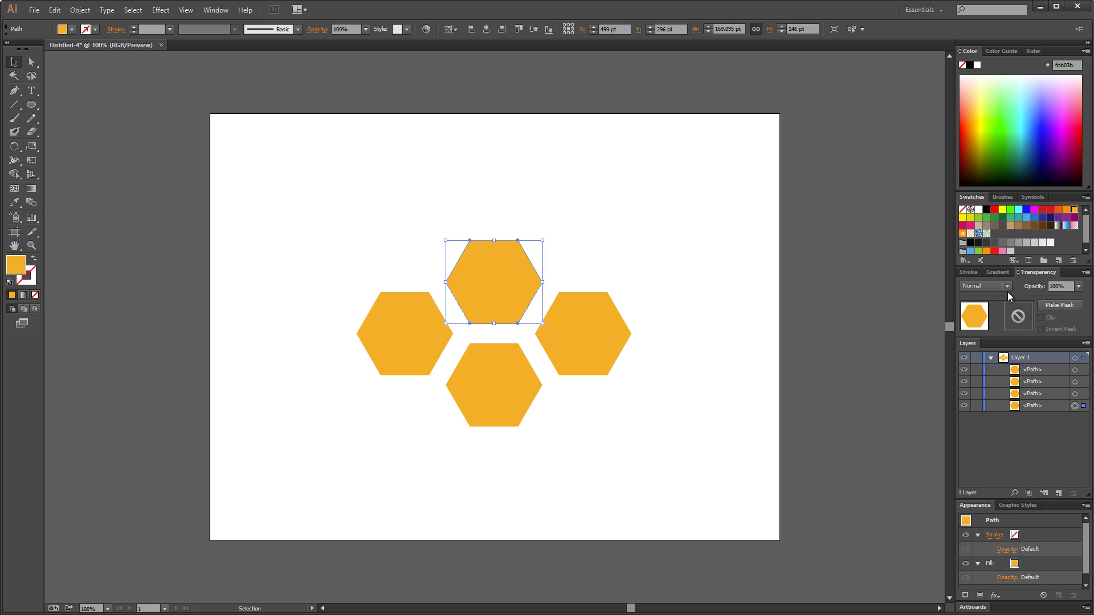
pyautogui.click(998, 273)
pyautogui.click(1035, 288)
pyautogui.click(1034, 302)
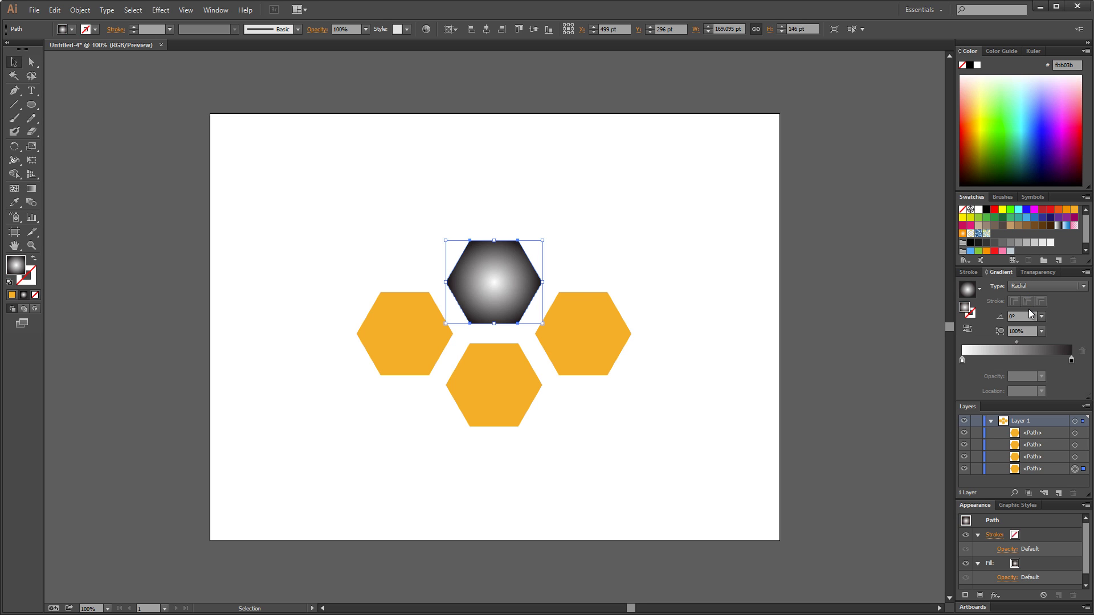
pyautogui.click(966, 362)
pyautogui.doubleClick(966, 363)
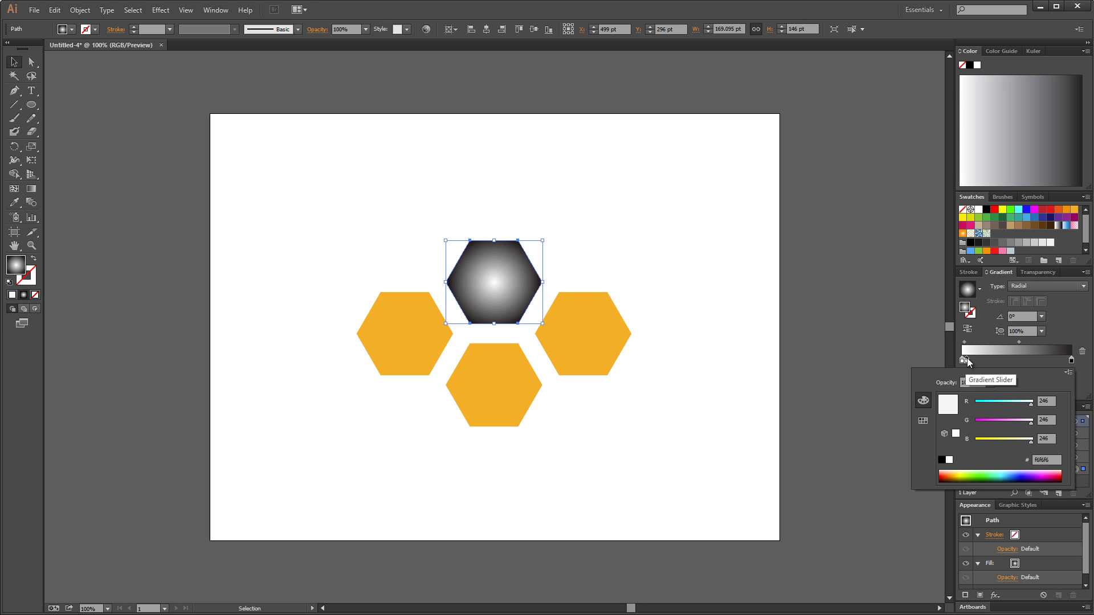
pyautogui.click(966, 358)
pyautogui.moveTo(968, 361); pyautogui.dragTo(960, 355)
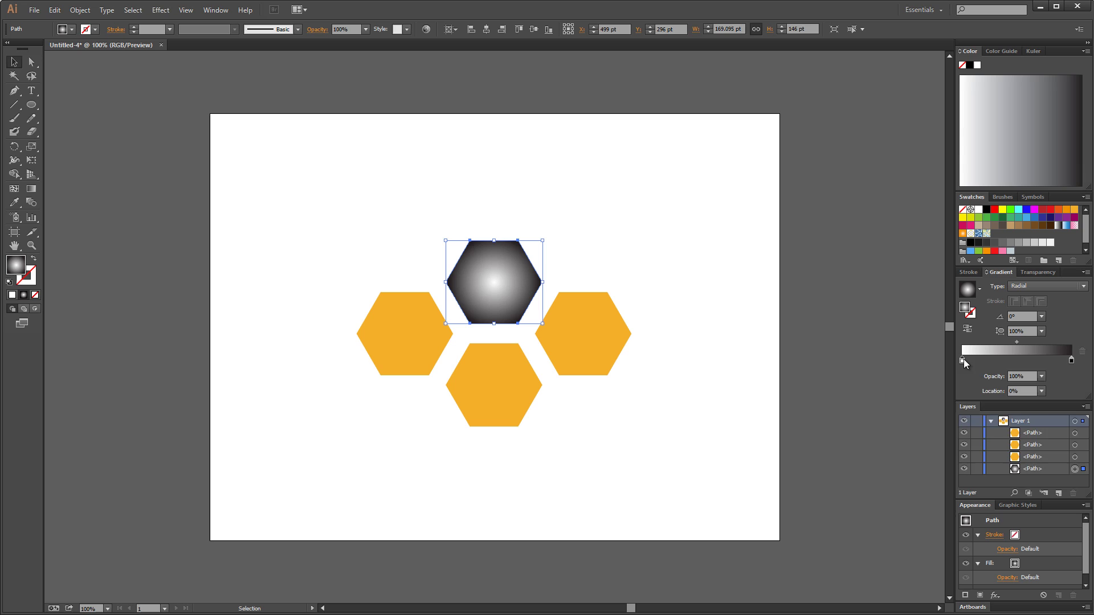
# - Set the gradient's centre stop to yellow and its edge stop to a lighter orange
pyautogui.doubleClick(963, 360)
pyautogui.click(924, 420)
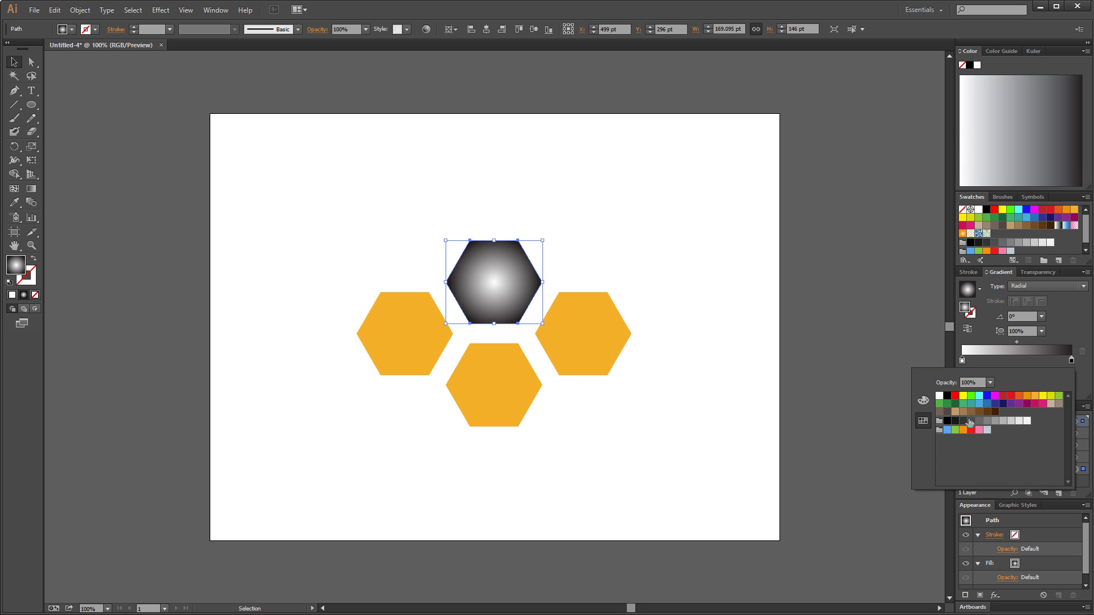
pyautogui.click(1043, 396)
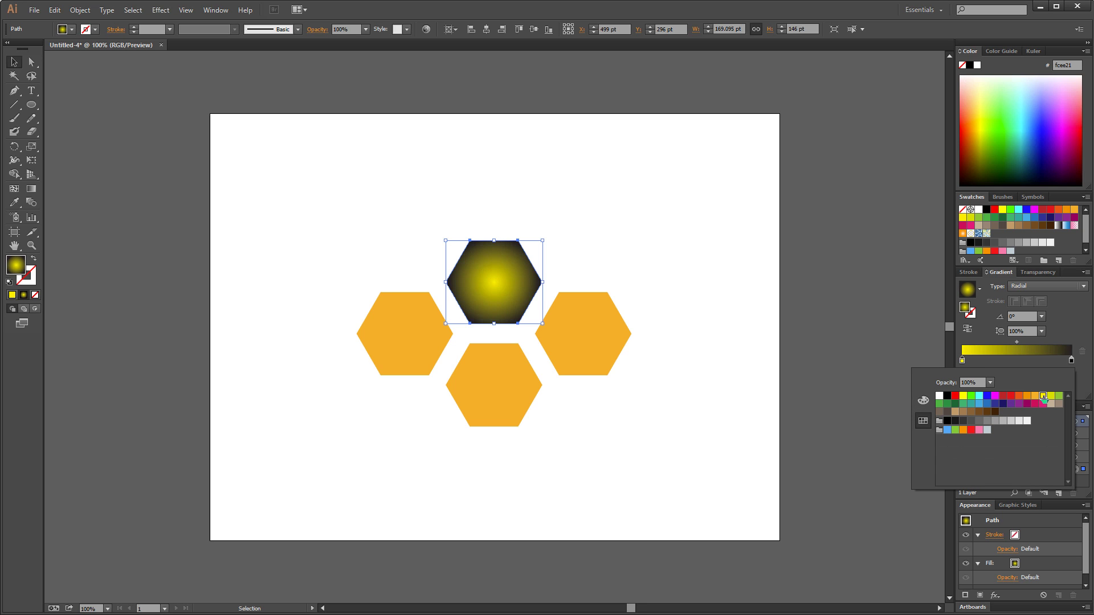
pyautogui.doubleClick(1071, 360)
pyautogui.click(1027, 396)
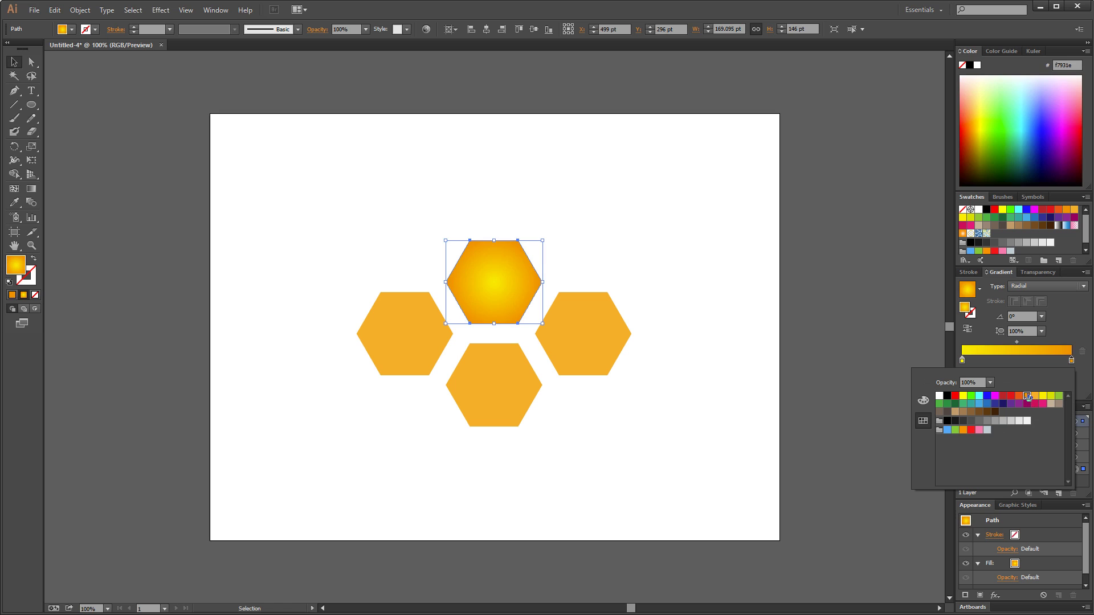
pyautogui.click(1020, 396)
pyautogui.click(1028, 396)
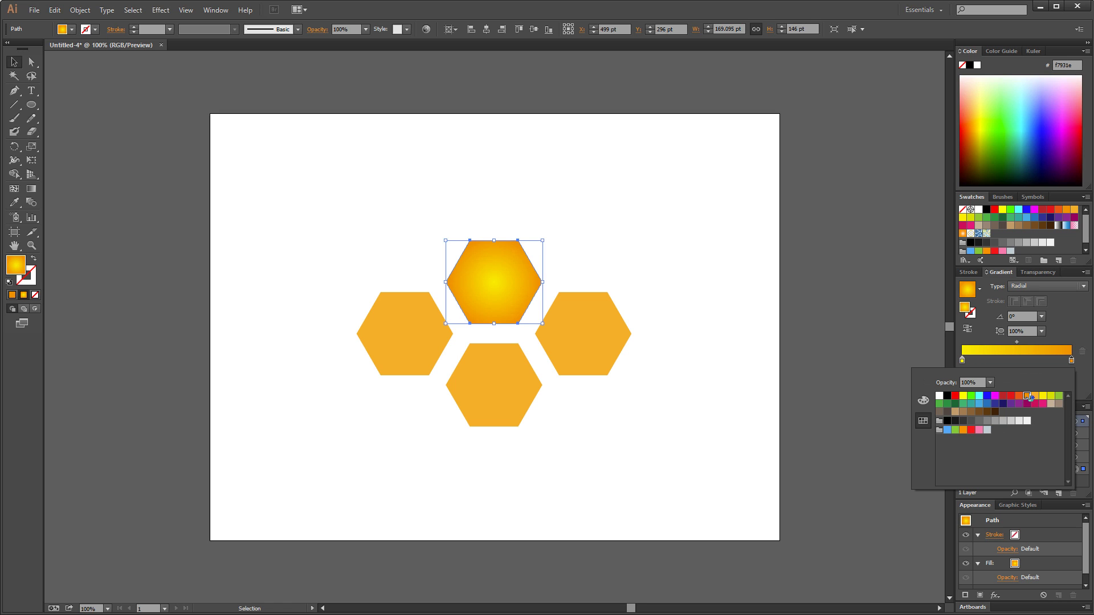
pyautogui.click(646, 248)
pyautogui.click(643, 237)
pyautogui.click(491, 294)
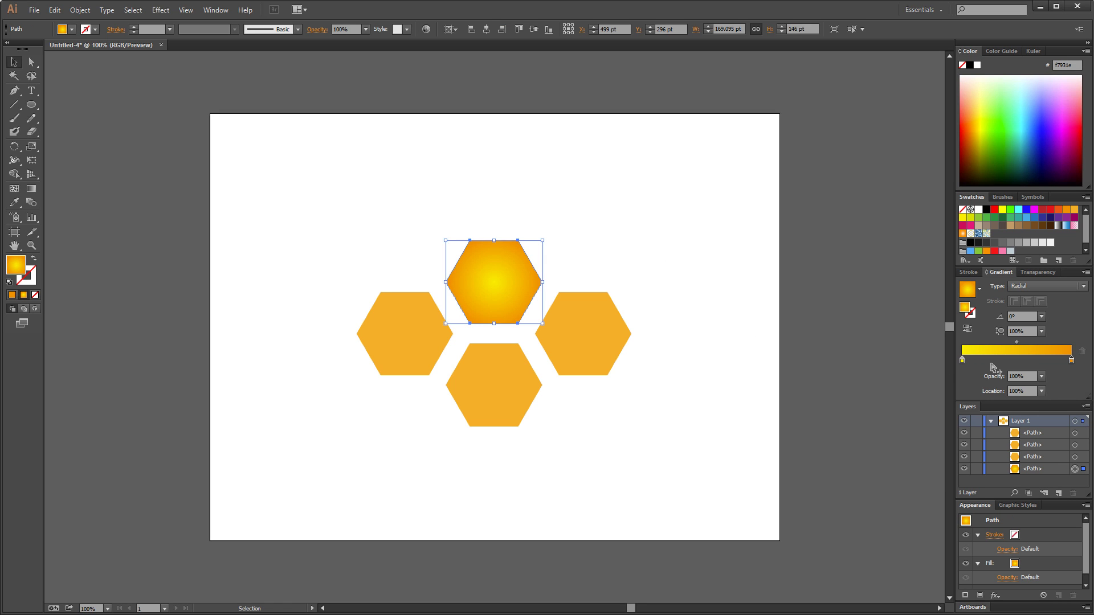
# - Lower the centre stop's green value in RGB sliders for a warmer yellow
pyautogui.doubleClick(963, 361)
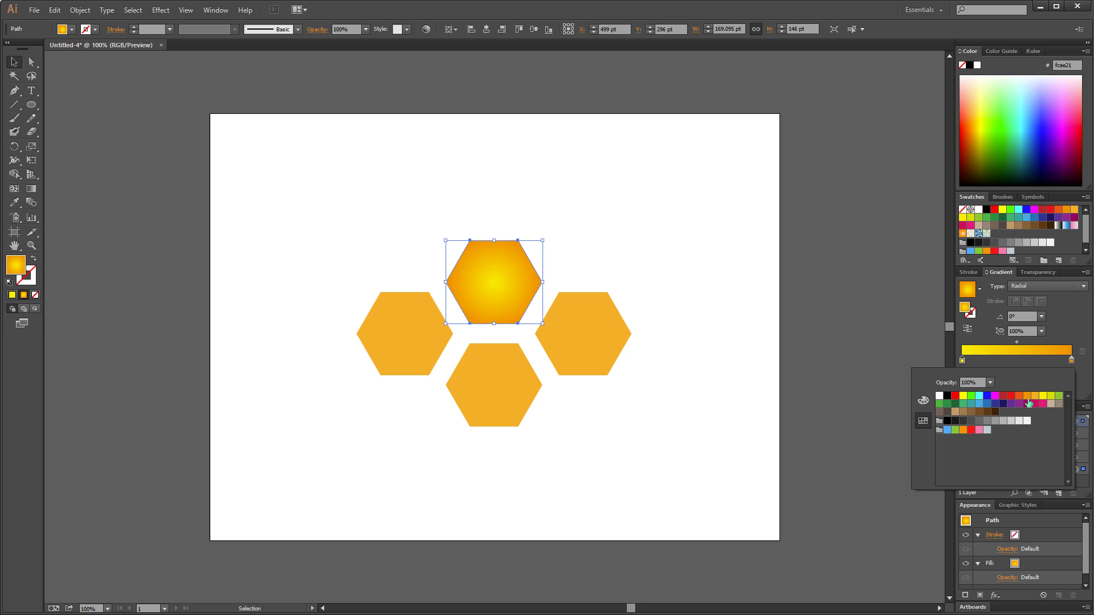
pyautogui.click(920, 405)
pyautogui.moveTo(1023, 428); pyautogui.dragTo(1024, 423)
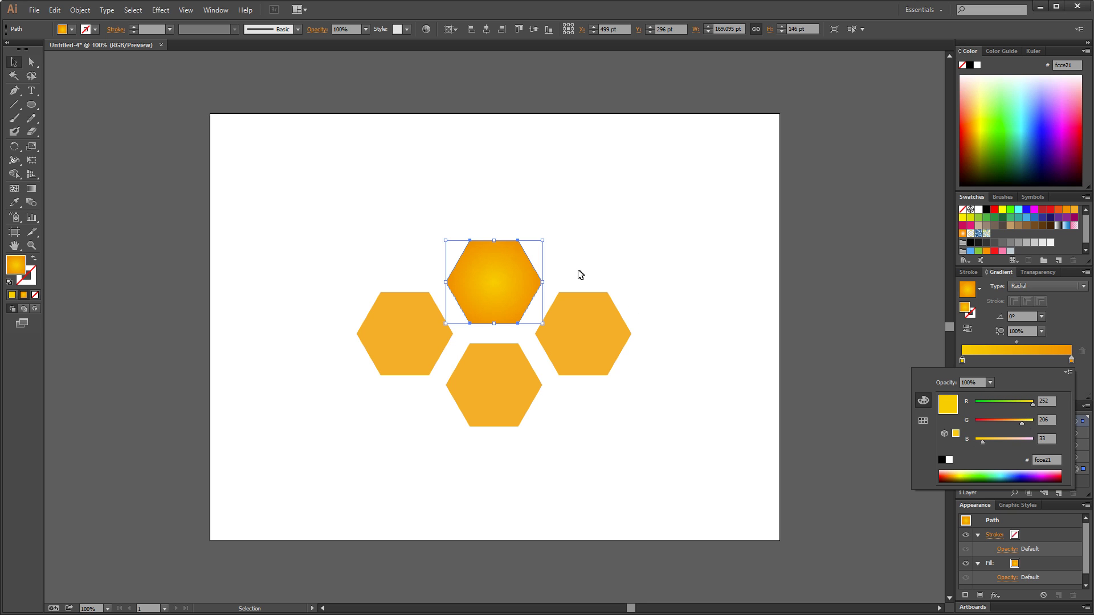
pyautogui.click(590, 245)
# - Copy the top hexagon's radial gradient onto the other three hexagons with the Eyedropper
pyautogui.click(616, 242)
pyautogui.click(580, 320)
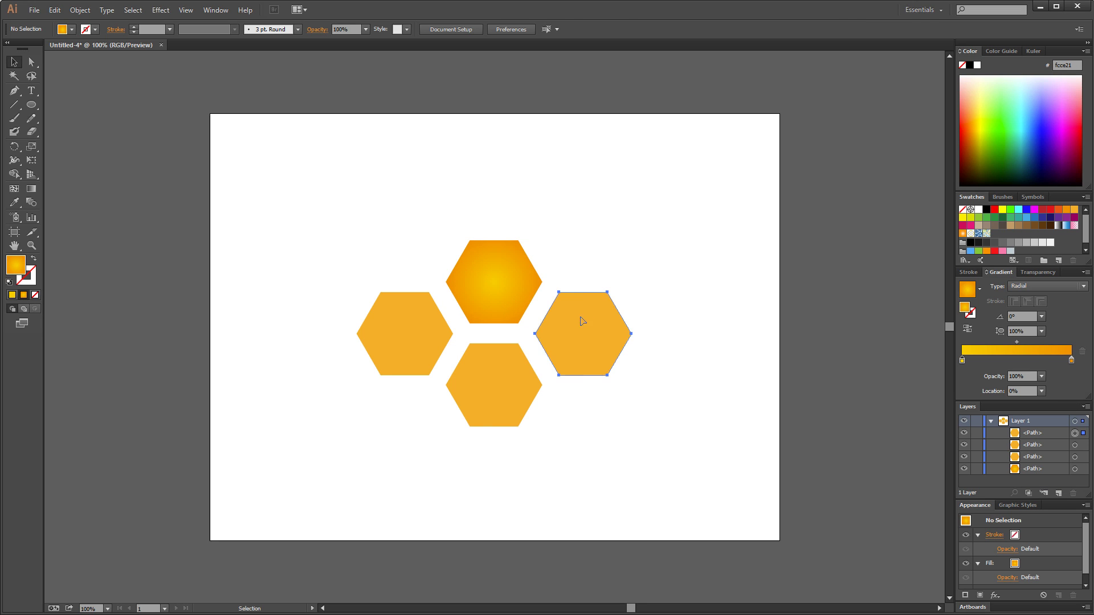
pyautogui.keyDown('shift'); pyautogui.click(494, 371); pyautogui.keyUp('shift')
pyautogui.keyDown('shift'); pyautogui.click(432, 348); pyautogui.keyUp('shift')
pyautogui.press('i')
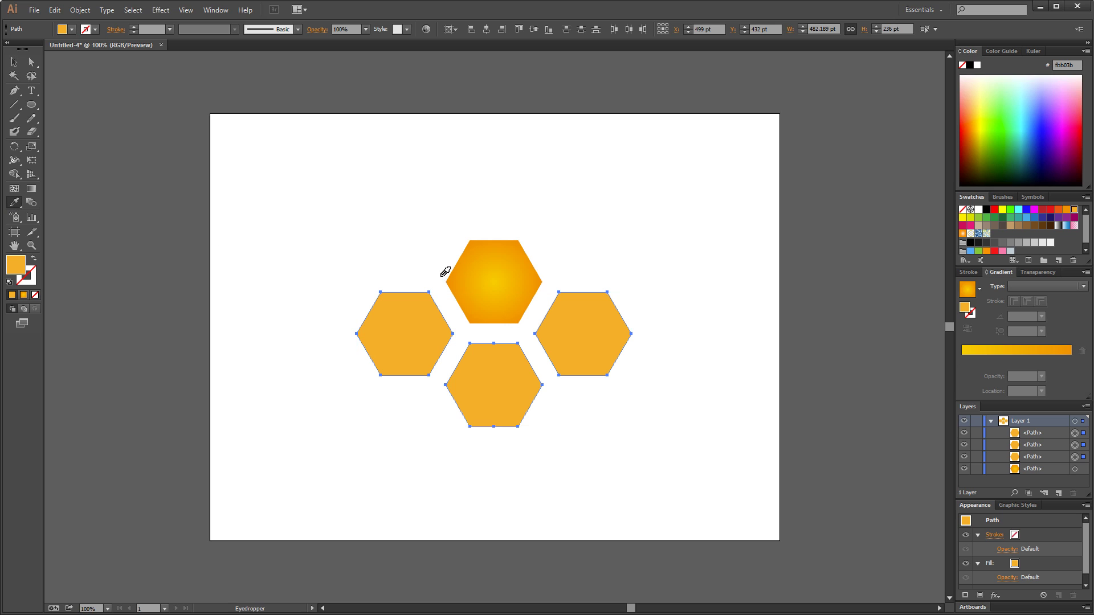
pyautogui.click(454, 275)
pyautogui.click(13, 61)
pyautogui.click(292, 149)
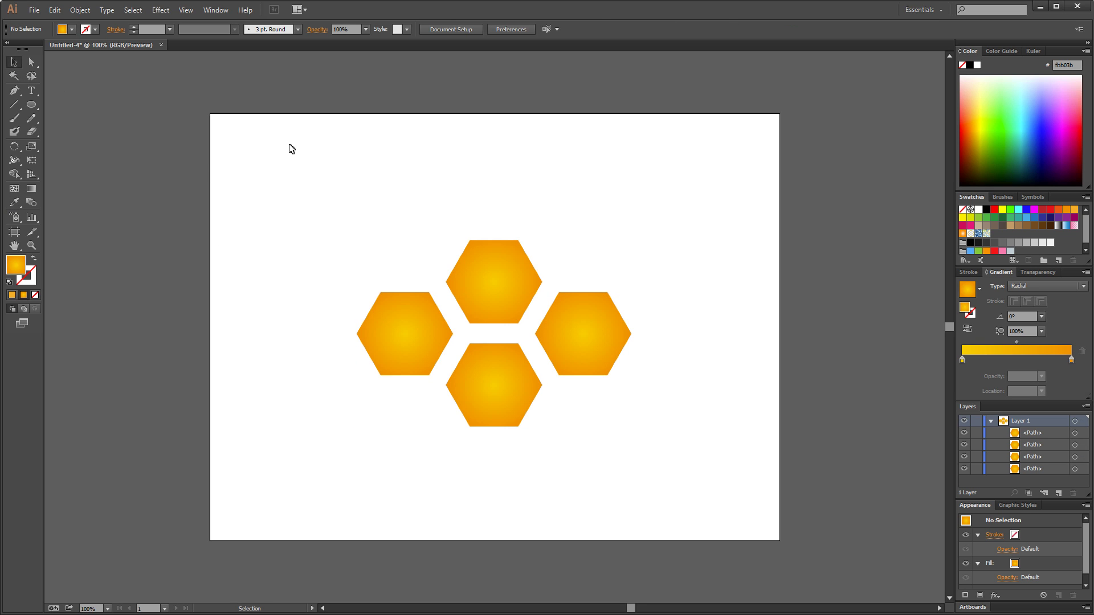
# - Deepen the gradient's centre stop on all four hexagons to fcbd21
pyautogui.click(609, 319)
pyautogui.keyDown('shift'); pyautogui.click(513, 302); pyautogui.keyUp('shift')
pyautogui.keyDown('shift'); pyautogui.click(488, 383); pyautogui.keyUp('shift')
pyautogui.keyDown('shift'); pyautogui.click(408, 327); pyautogui.keyUp('shift')
pyautogui.press('a')
pyautogui.press('v')
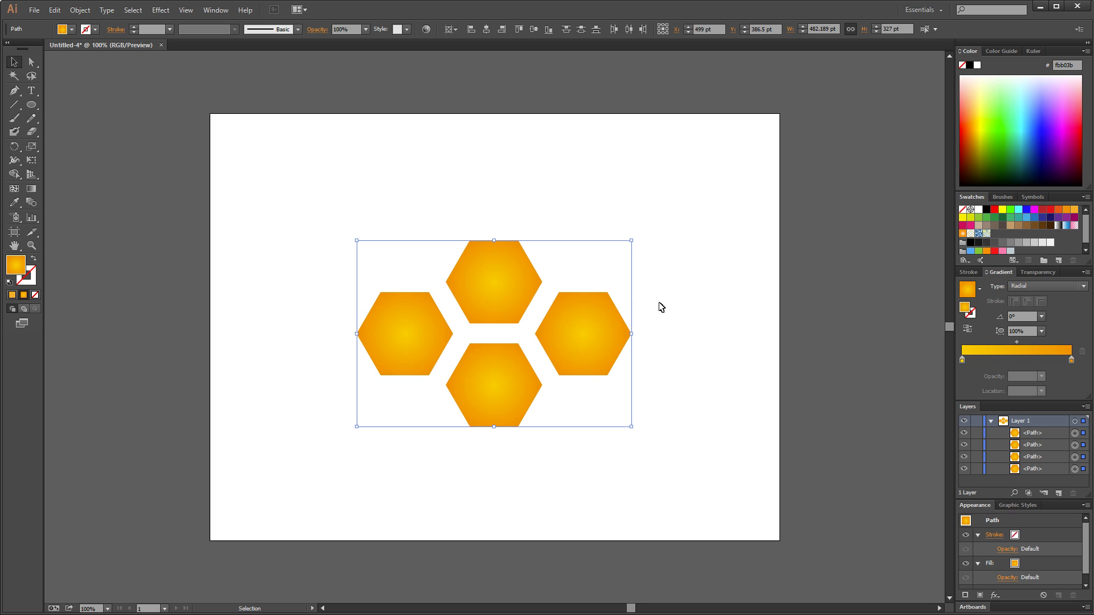
pyautogui.doubleClick(962, 361)
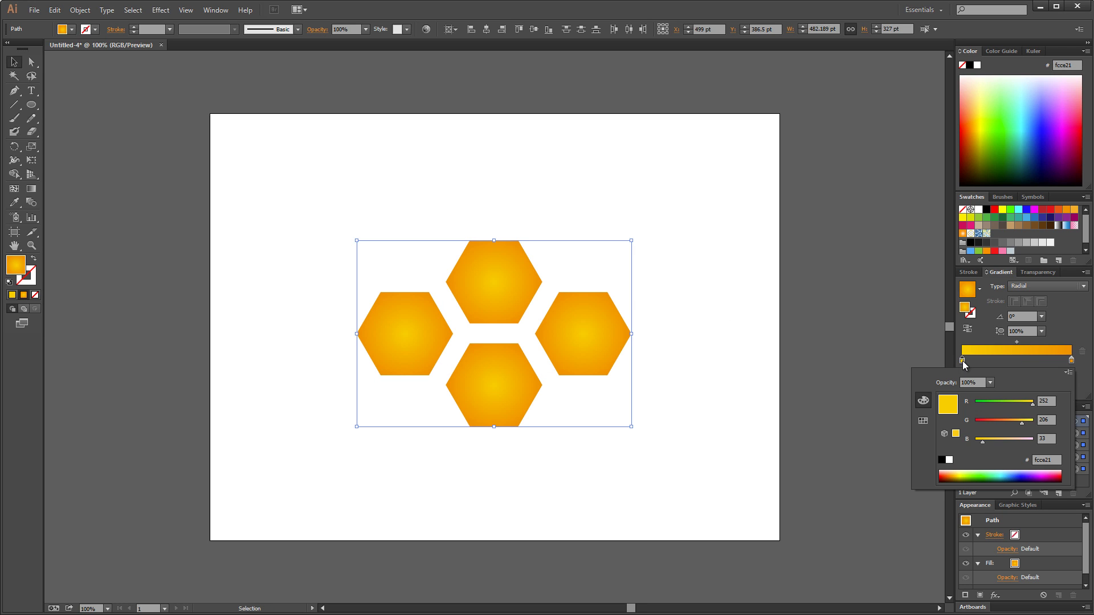
pyautogui.click(1018, 420)
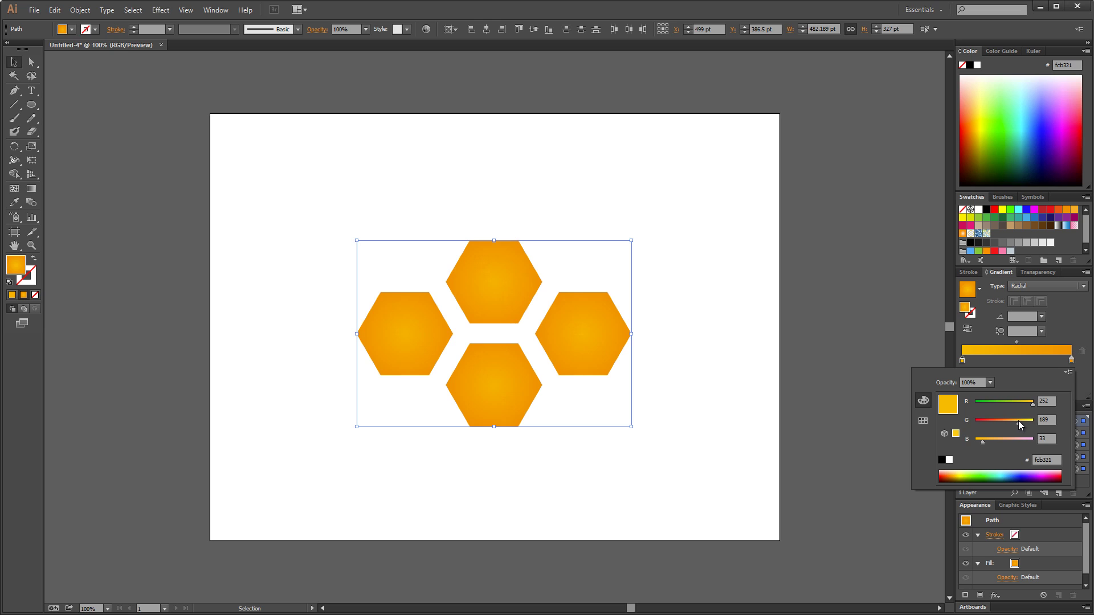
pyautogui.click(720, 286)
pyautogui.click(679, 235)
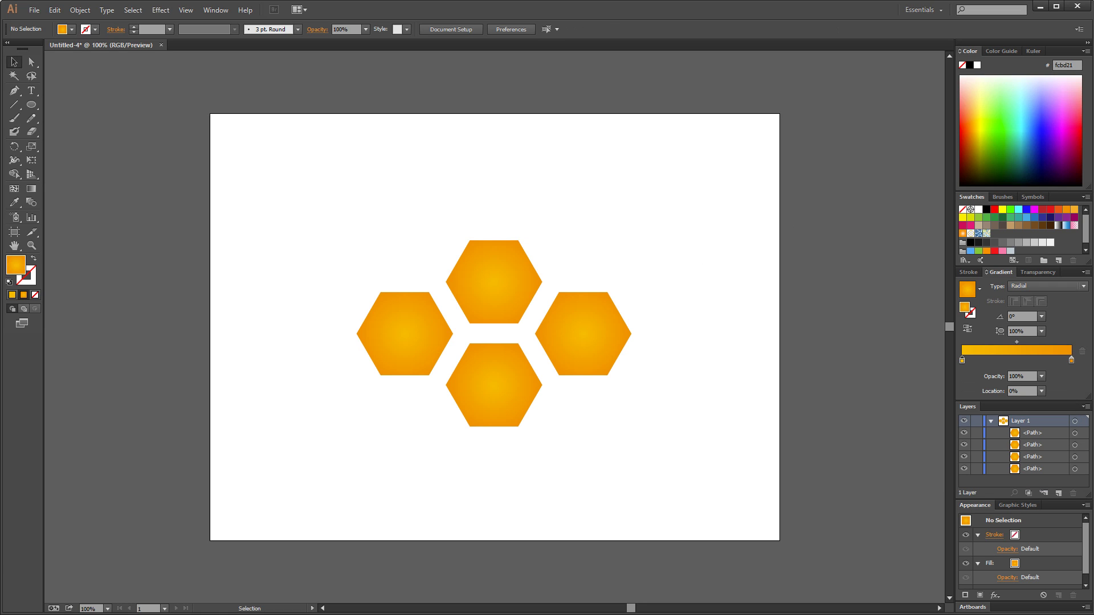
# - Select all four hexagons and group them with Ctrl+G
pyautogui.click(512, 277)
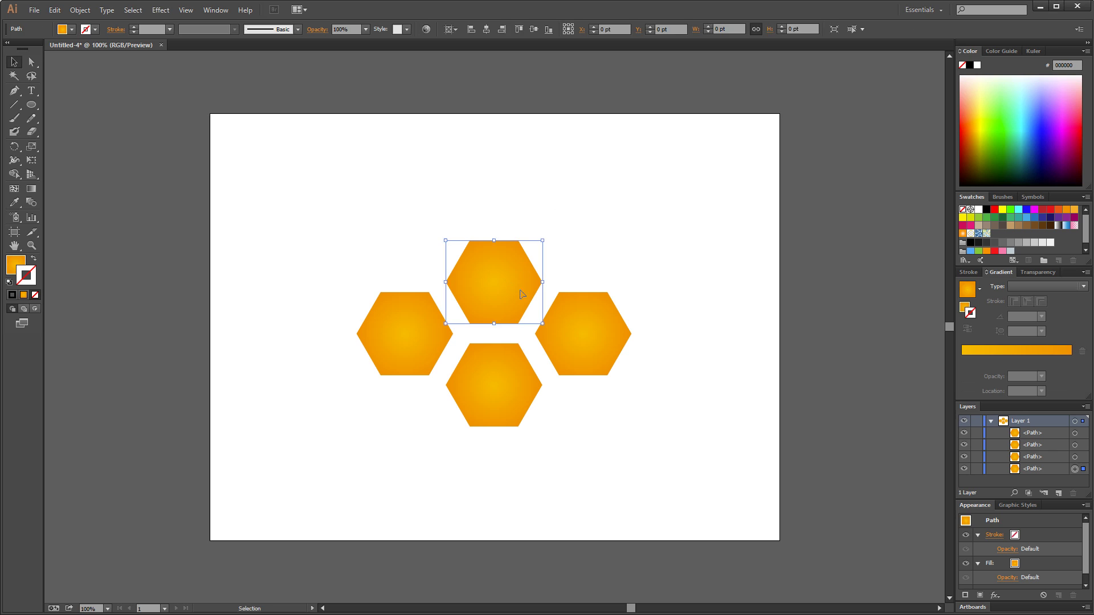
pyautogui.keyDown('shift'); pyautogui.click(581, 333); pyautogui.keyUp('shift')
pyautogui.keyDown('shift'); pyautogui.click(525, 378); pyautogui.keyUp('shift')
pyautogui.keyDown('shift'); pyautogui.click(398, 335); pyautogui.keyUp('shift')
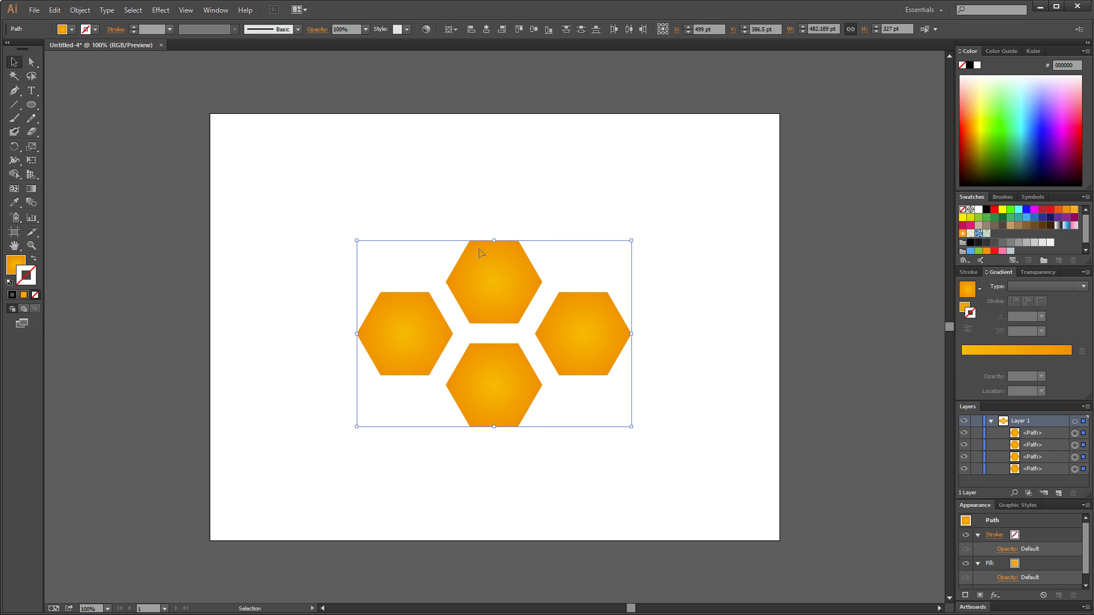
pyautogui.hotkey('ctrl', 'g')
# - Give the hexagon group a 20 pt stroke aligned to the inside
pyautogui.click(581, 226)
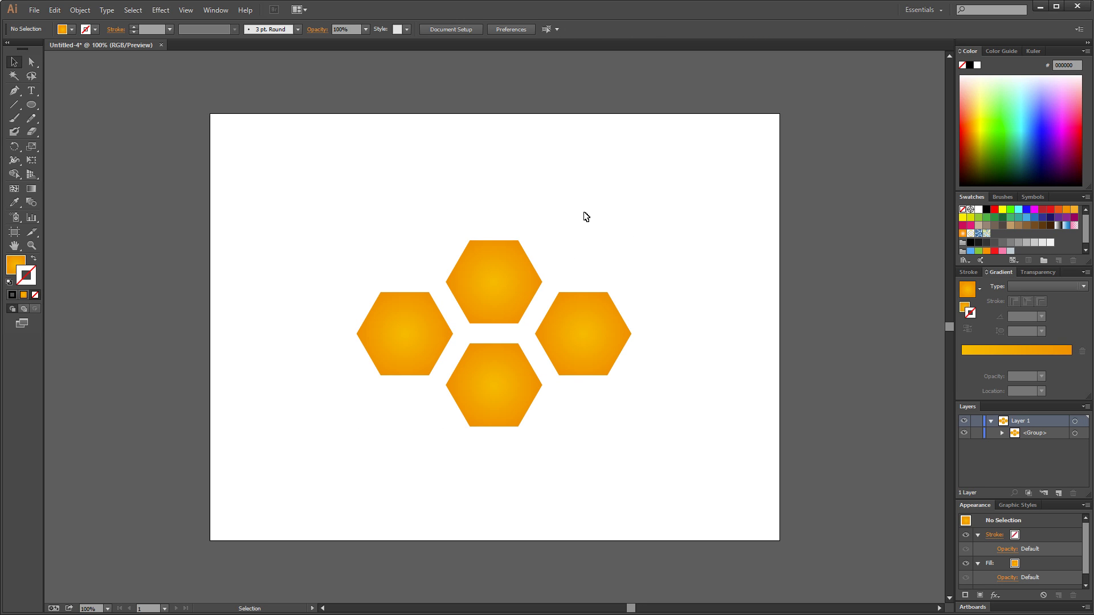
pyautogui.click(512, 277)
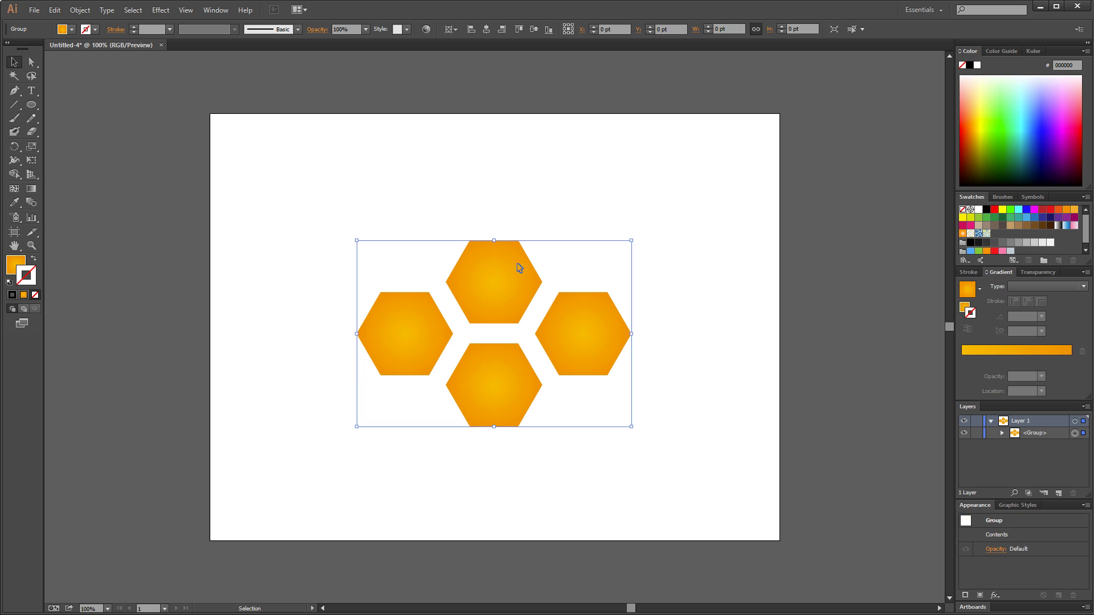
pyautogui.click(133, 26)
pyautogui.click(133, 27)
pyautogui.click(134, 27)
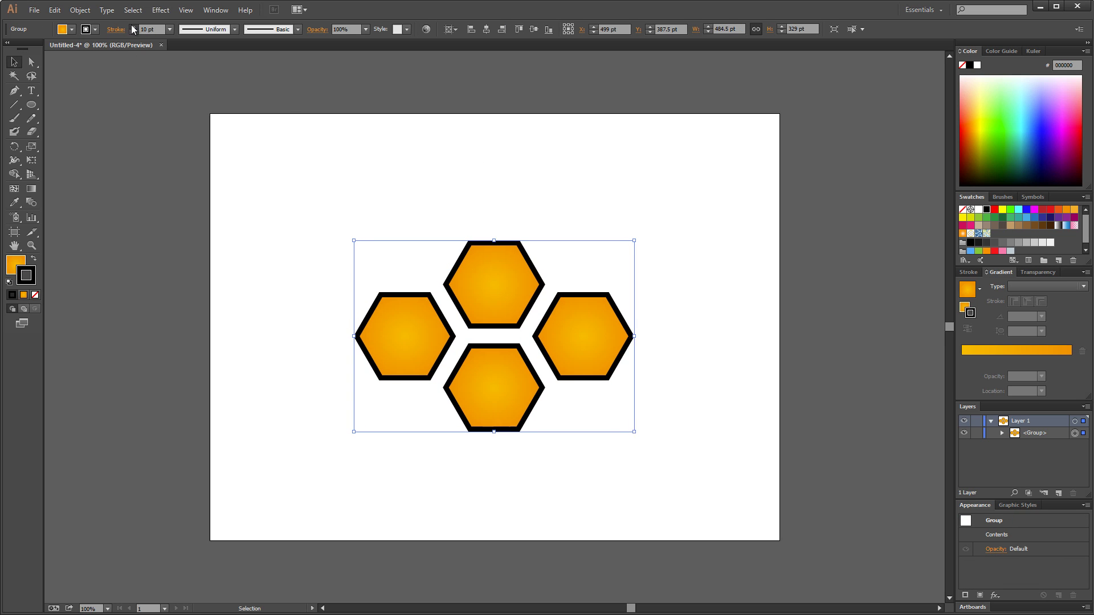
pyautogui.click(133, 26)
pyautogui.click(133, 27)
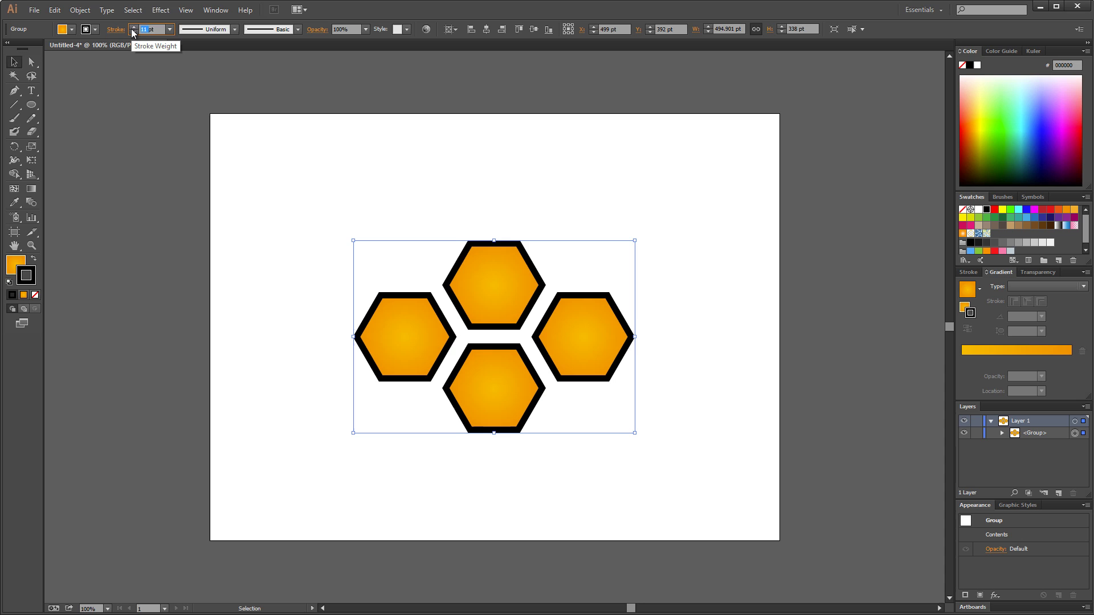
pyautogui.click(117, 30)
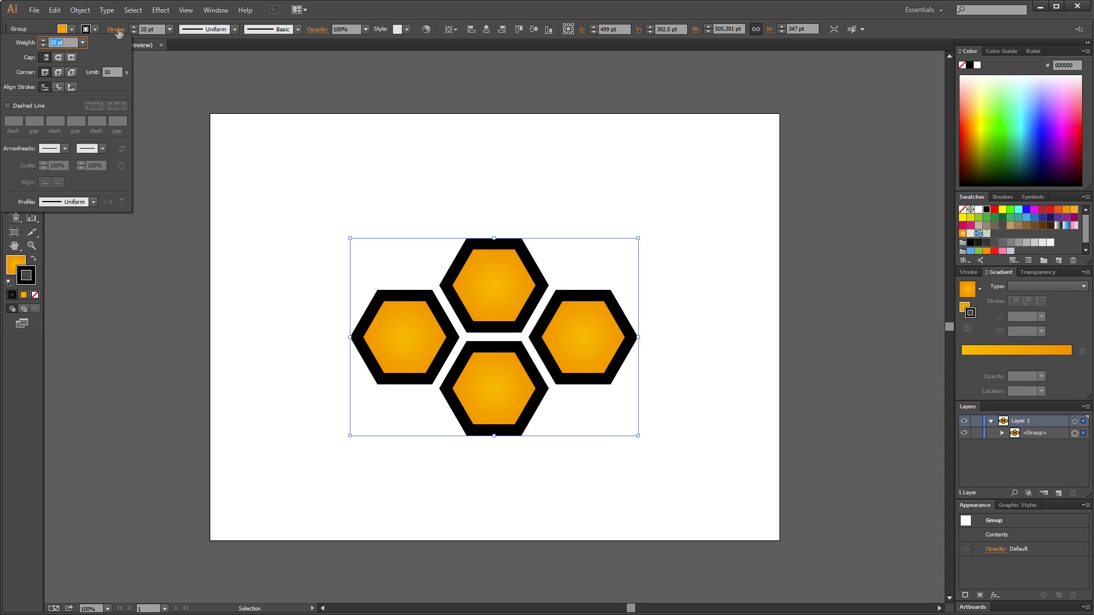
pyautogui.click(59, 87)
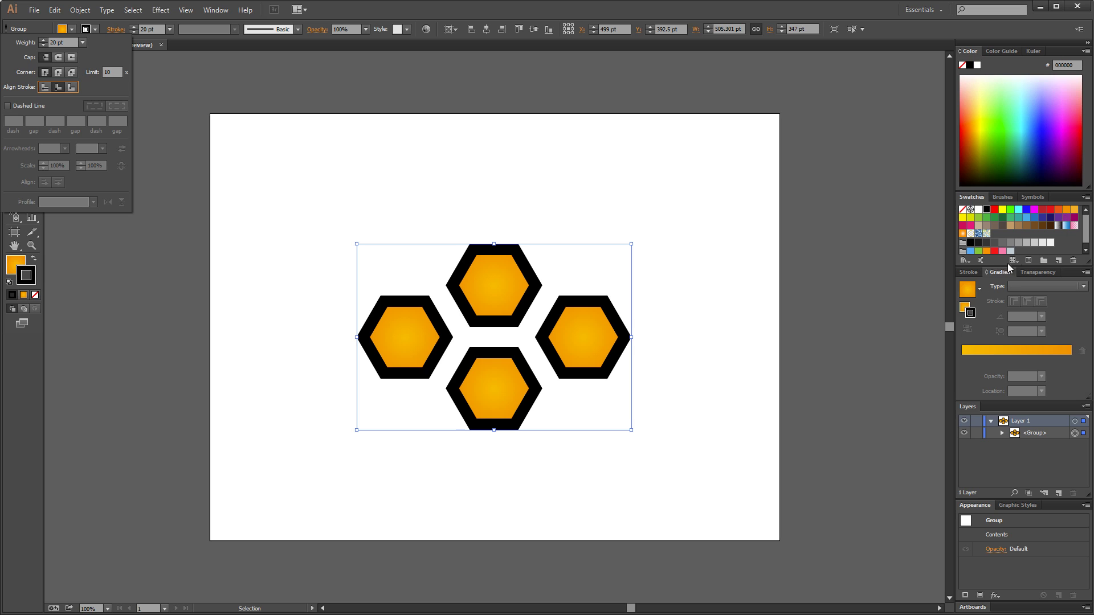
# - Make the stroke orange and reduce its weight to 13 pt
pyautogui.click(1066, 210)
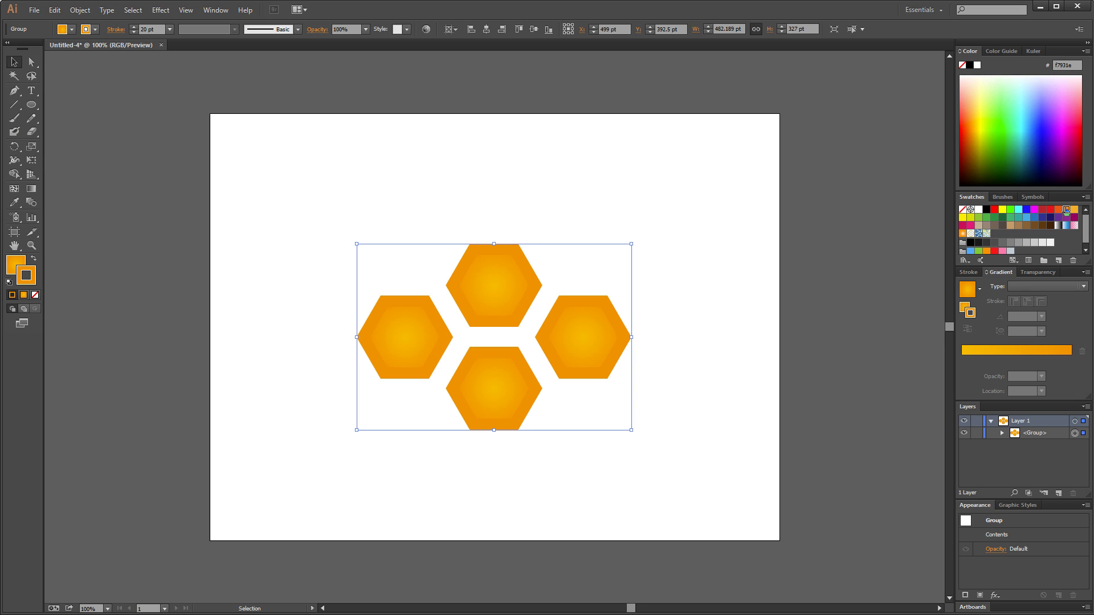
pyautogui.click(132, 32)
pyautogui.click(133, 32)
pyautogui.click(133, 31)
pyautogui.click(134, 26)
pyautogui.click(133, 27)
pyautogui.click(466, 225)
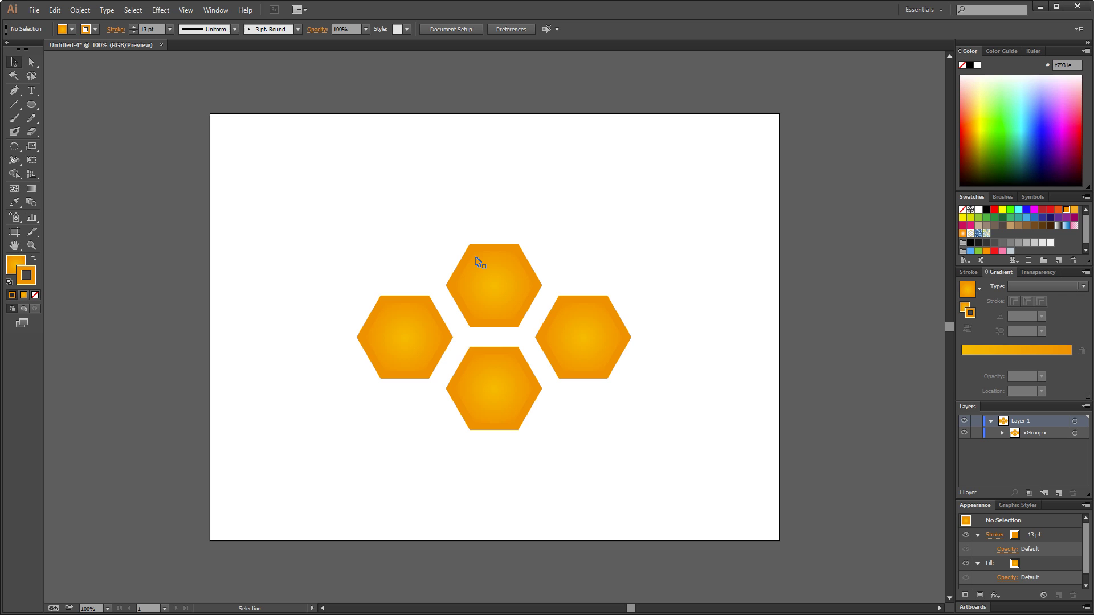
# - Zoom in on the hexagons, ungroup them, and select the top hexagon
pyautogui.press('z')
pyautogui.moveTo(395, 212); pyautogui.dragTo(590, 377)
pyautogui.click(13, 61)
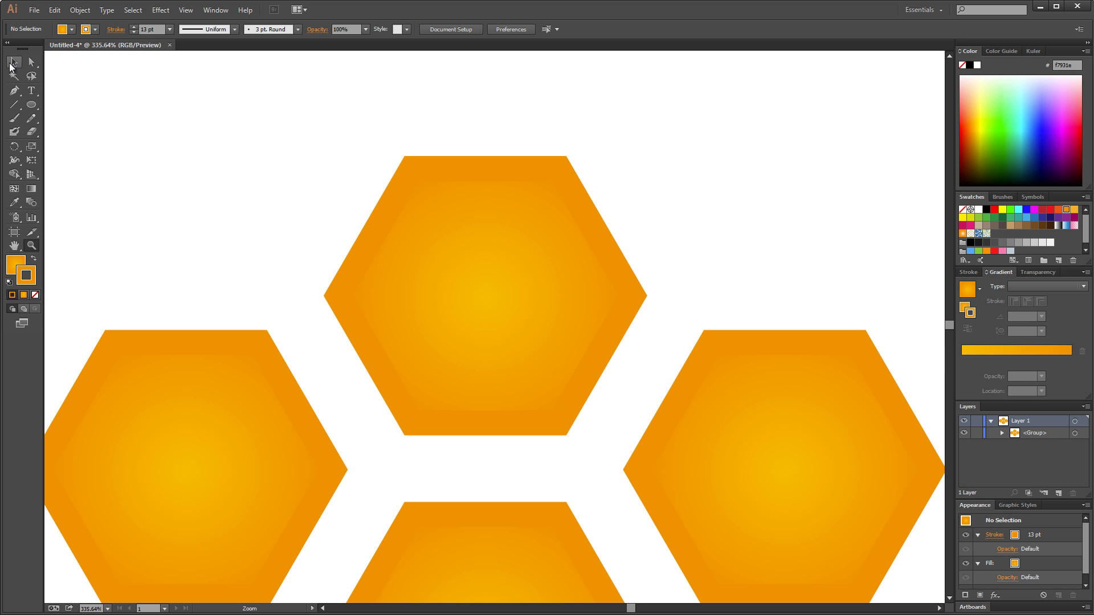
pyautogui.click(555, 286)
pyautogui.rightClick(533, 268)
pyautogui.click(552, 320)
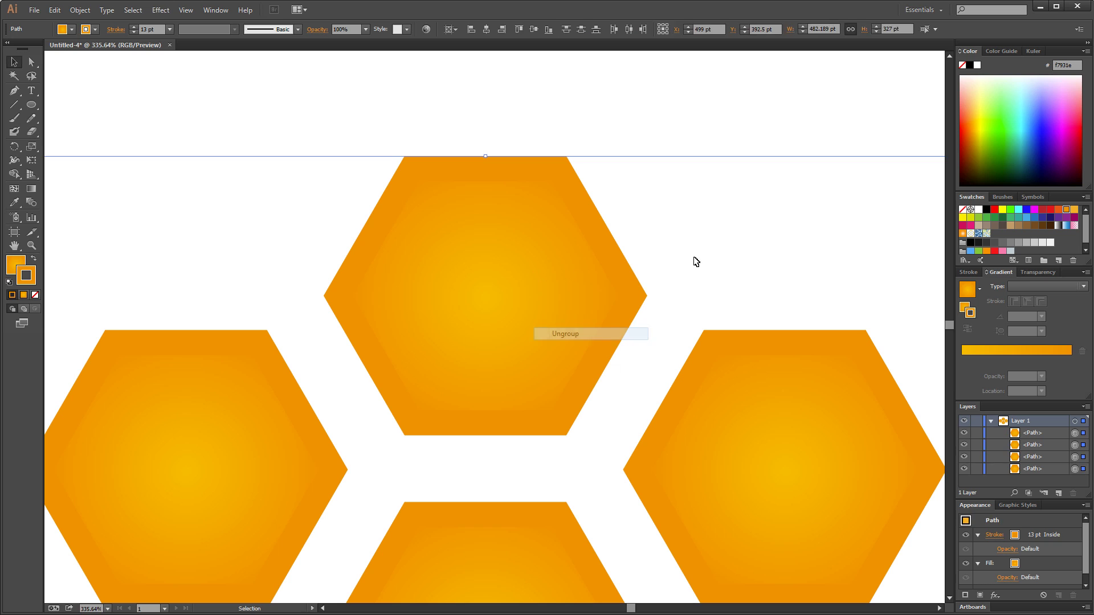
pyautogui.click(694, 259)
pyautogui.click(510, 253)
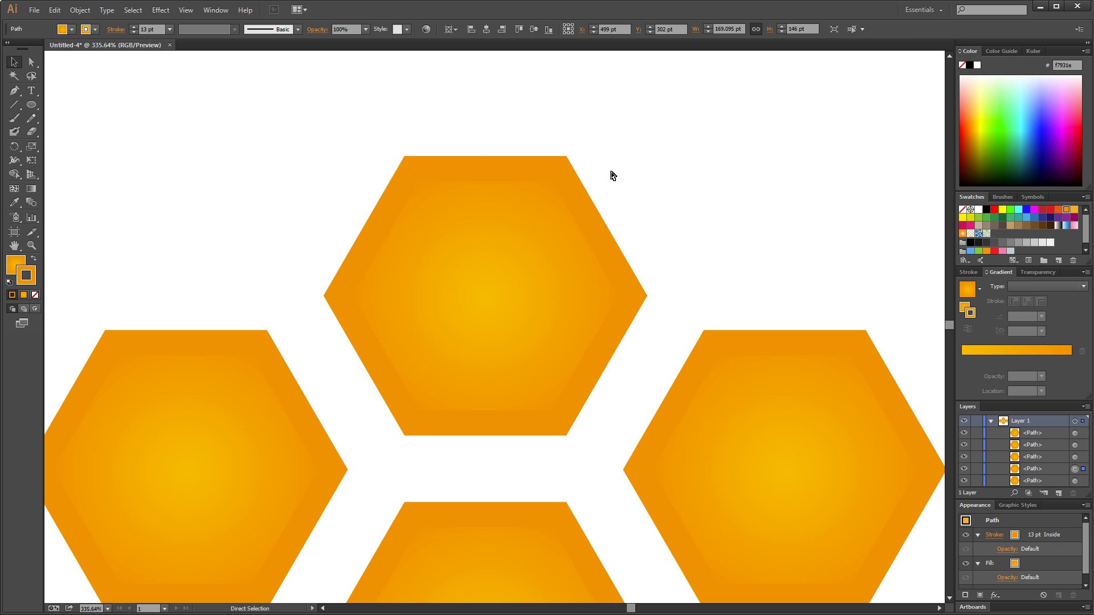
# - Scale a smaller copy inside the top hexagon and delete its right-side anchors to open it
pyautogui.moveTo(650, 155); pyautogui.dragTo(620, 176)
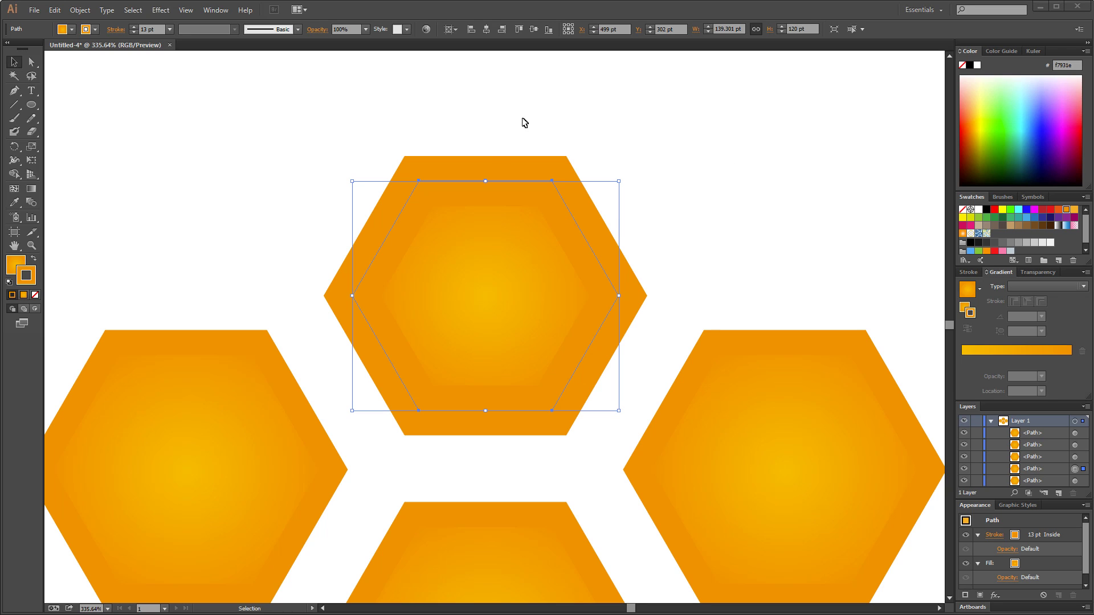
pyautogui.press('a')
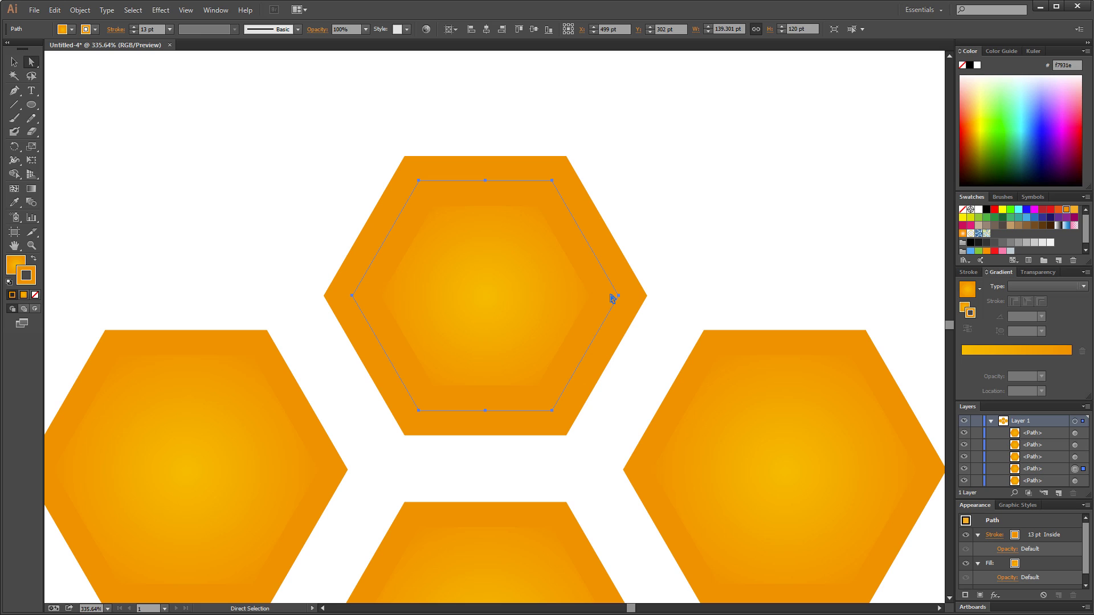
pyautogui.click(619, 296)
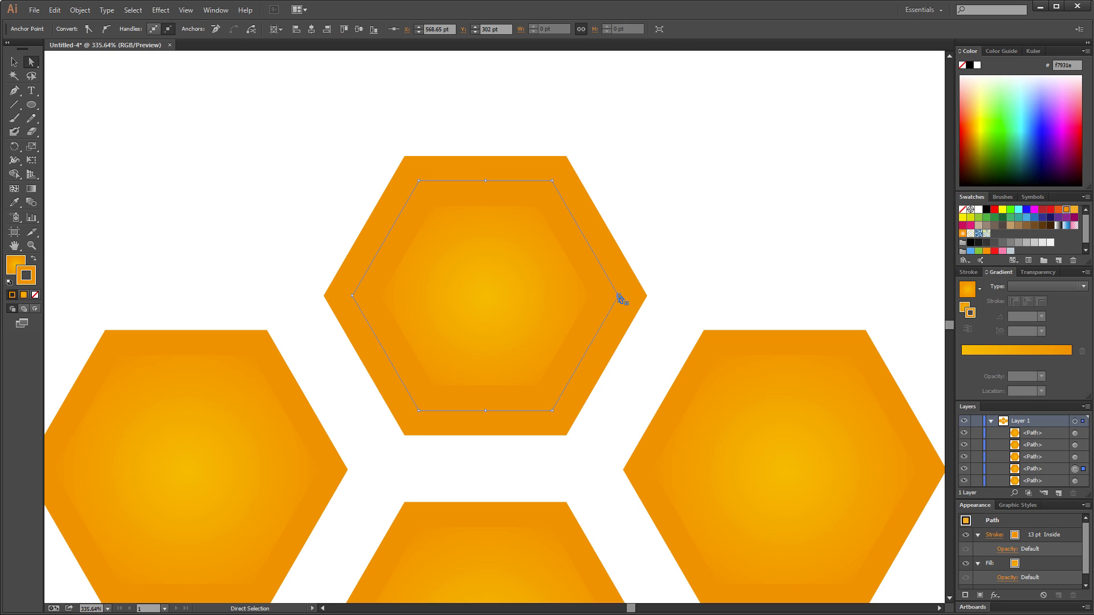
pyautogui.press('Delete')
pyautogui.moveTo(552, 411); pyautogui.dragTo(485, 411)
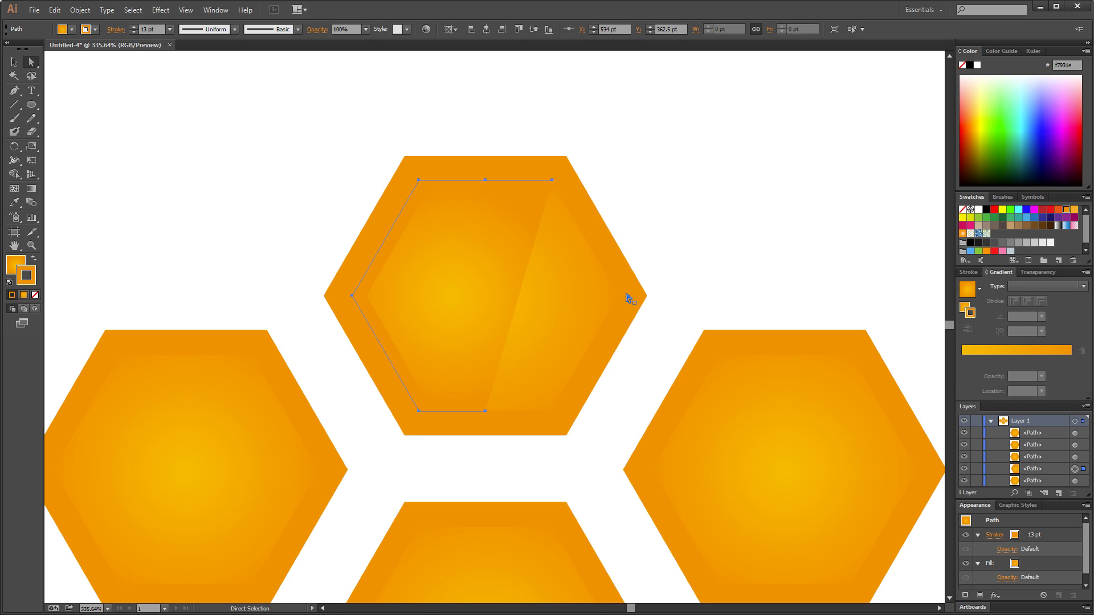
pyautogui.click(485, 411)
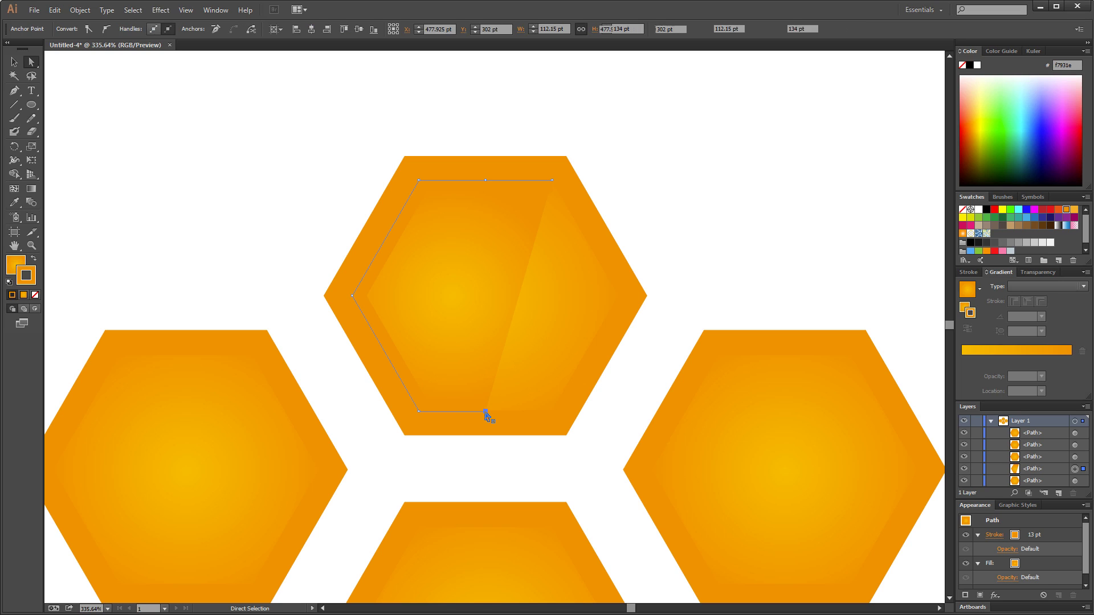
pyautogui.press('Delete')
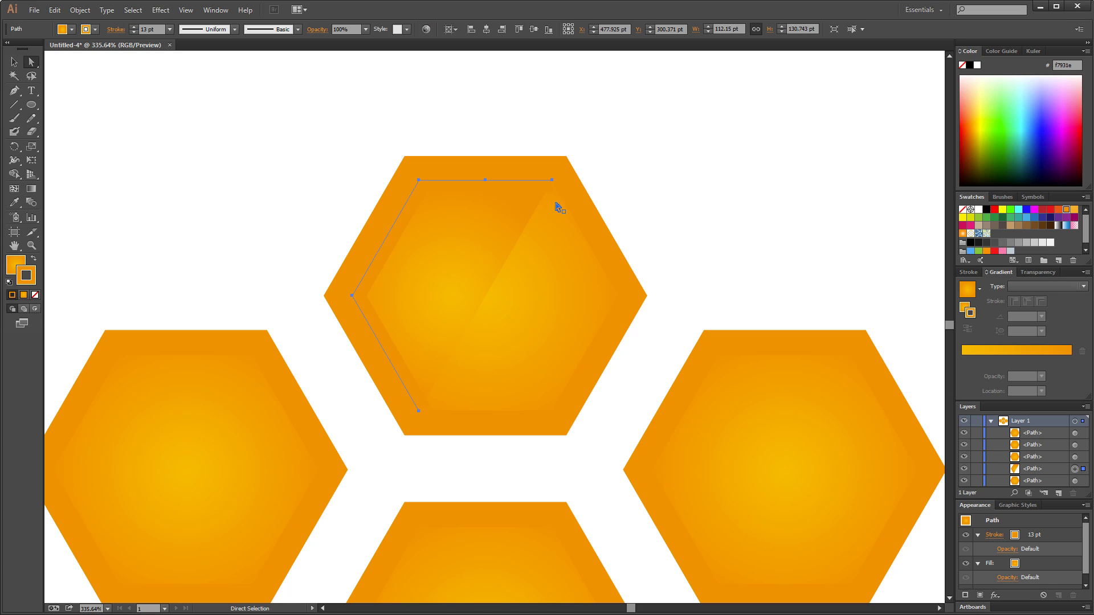
# - Extend the open path with the Pen tool along the upper-left edge and close it
pyautogui.click(15, 91)
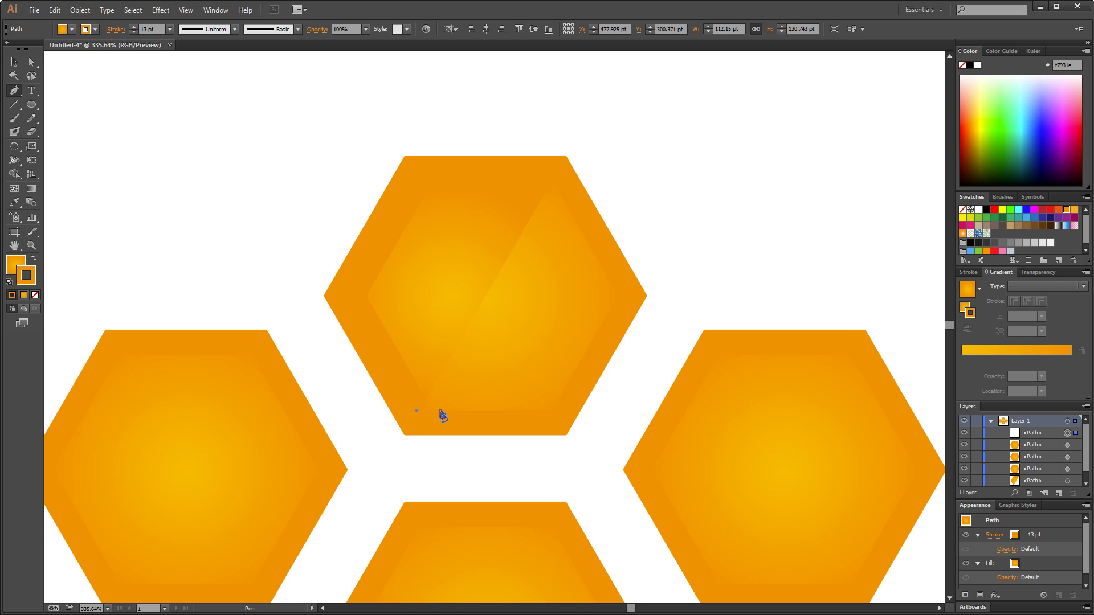
pyautogui.click(420, 416)
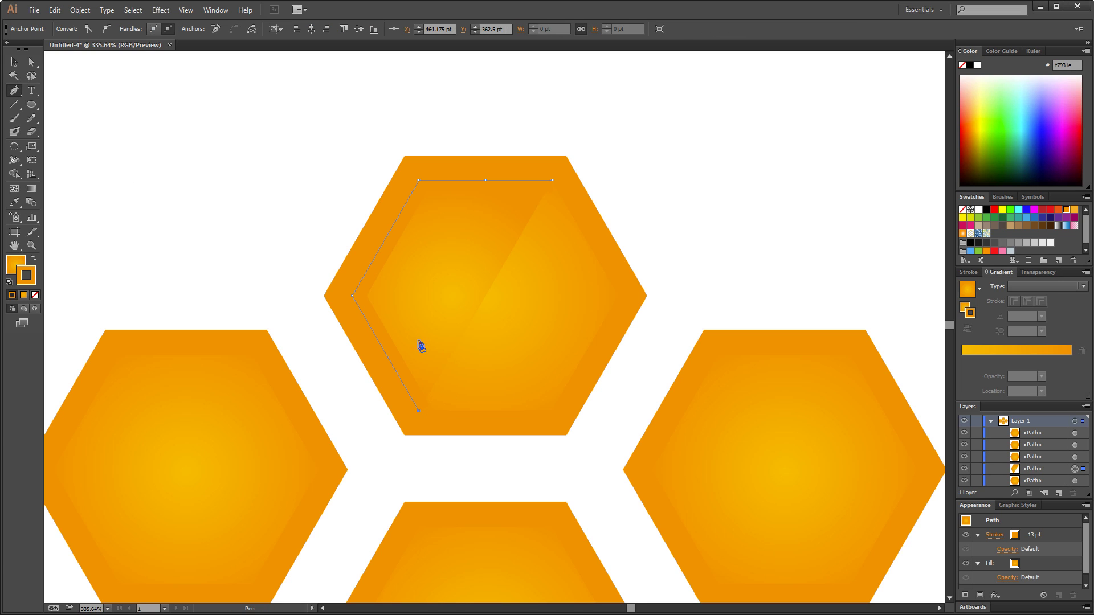
pyautogui.click(392, 297)
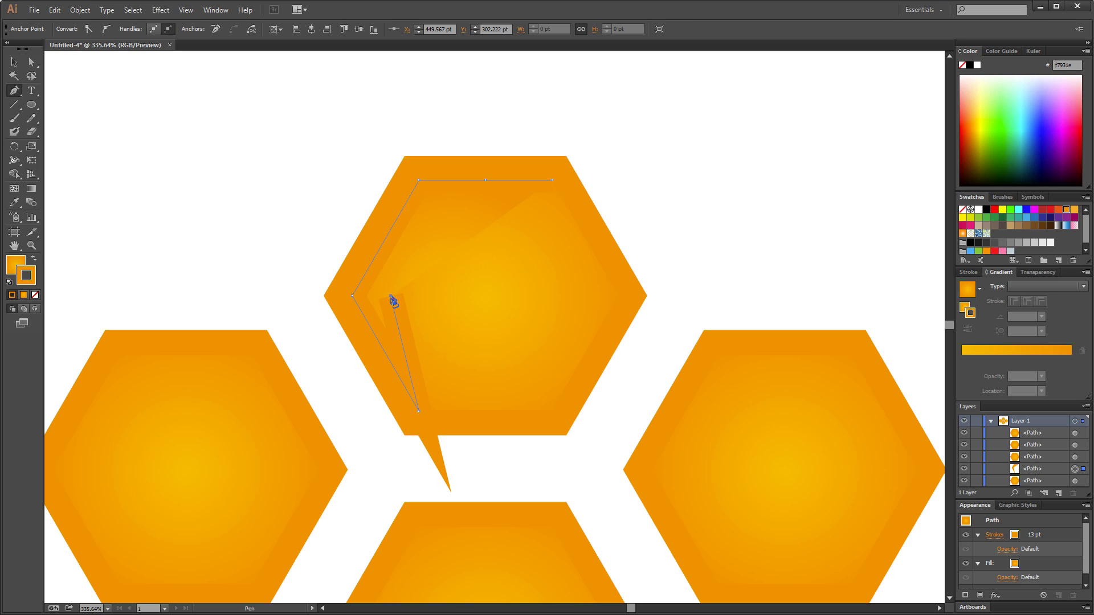
pyautogui.click(437, 213)
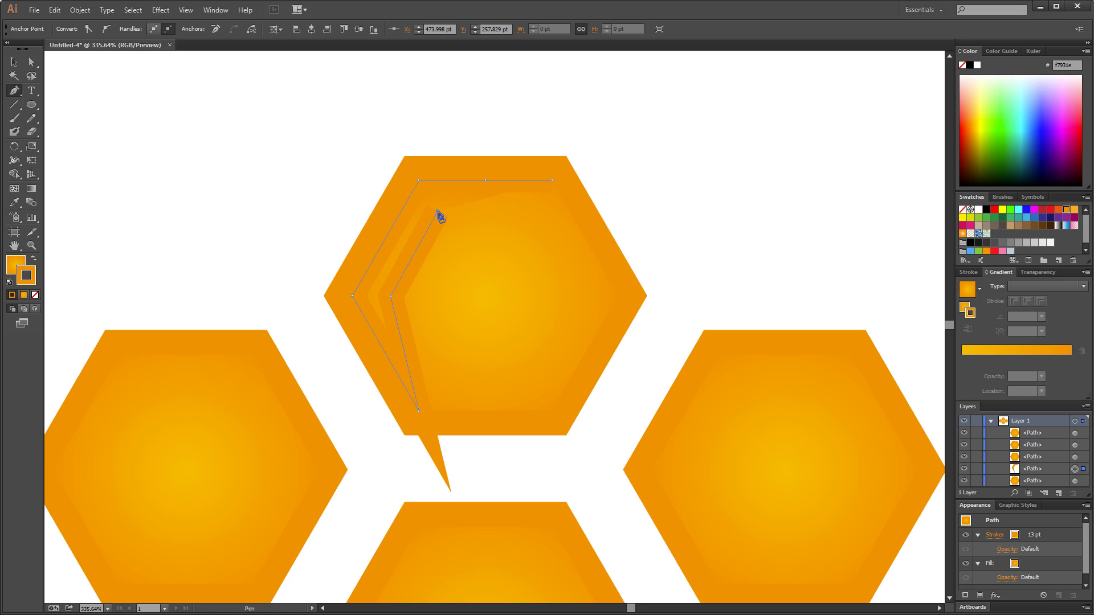
pyautogui.click(552, 180)
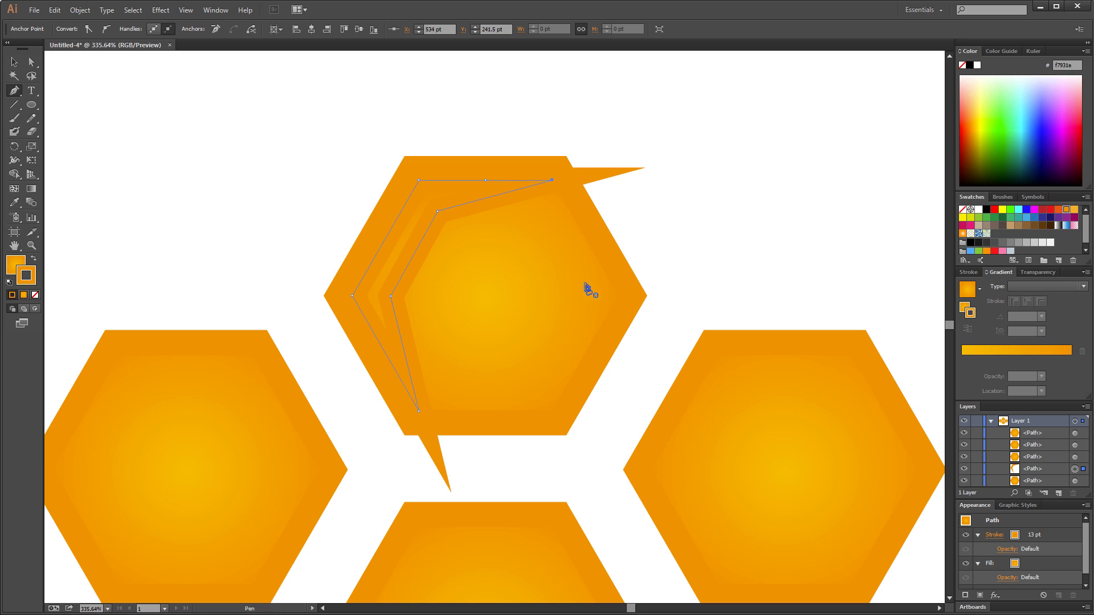
# - Remove the new shape's stroke and try an orange fill
pyautogui.click(14, 62)
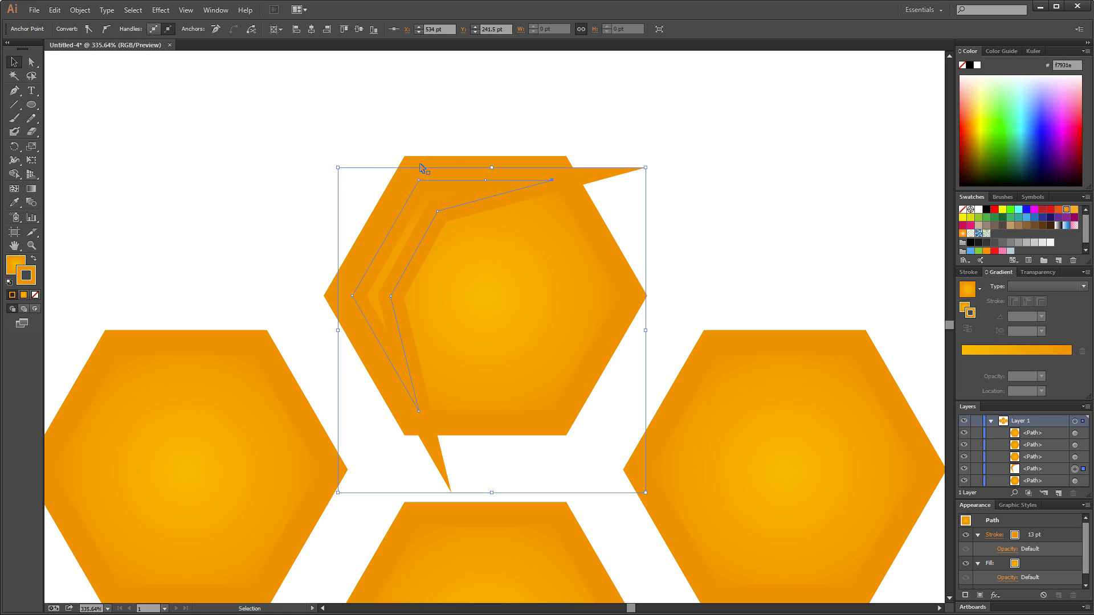
pyautogui.click(546, 186)
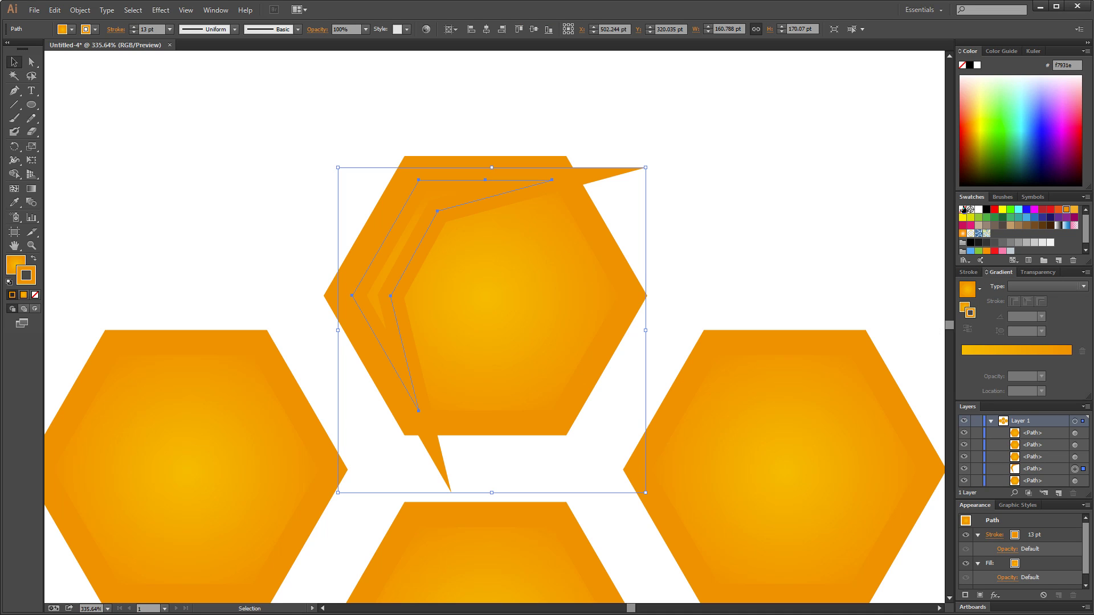
pyautogui.click(963, 210)
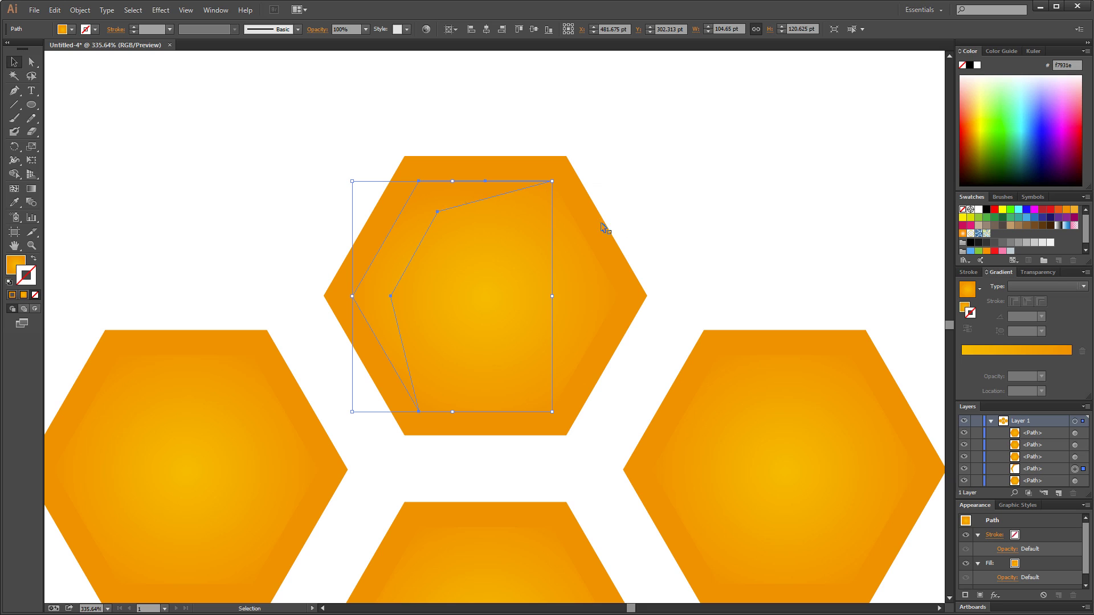
pyautogui.click(1058, 211)
# - Change the bent shape's fill to a solid dark brown (915b0c)
pyautogui.hotkey('ctrl', 'z')
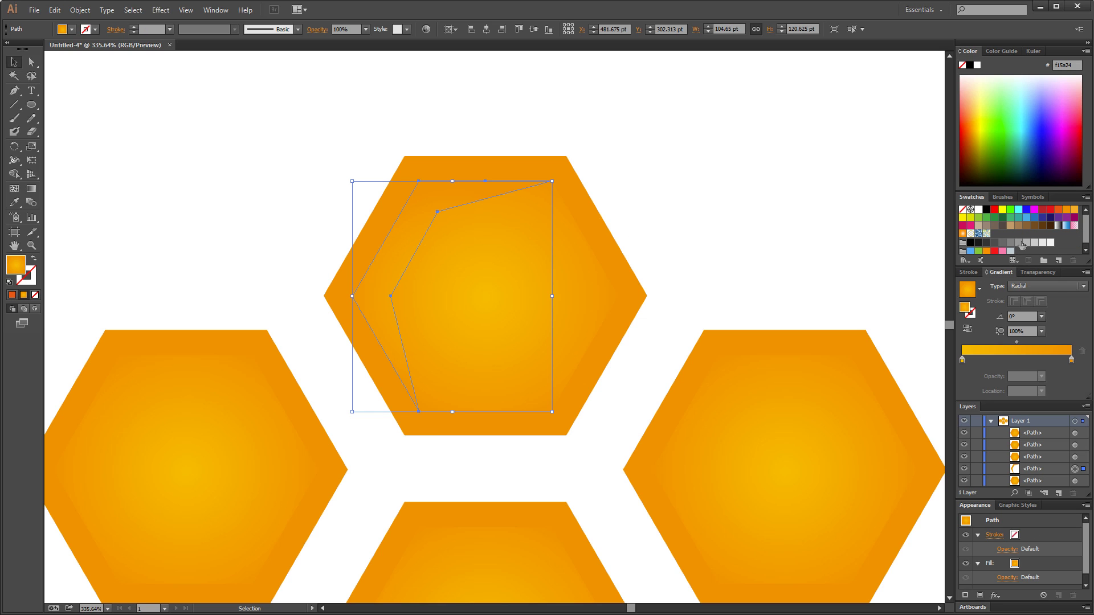
pyautogui.click(1031, 288)
pyautogui.click(1033, 296)
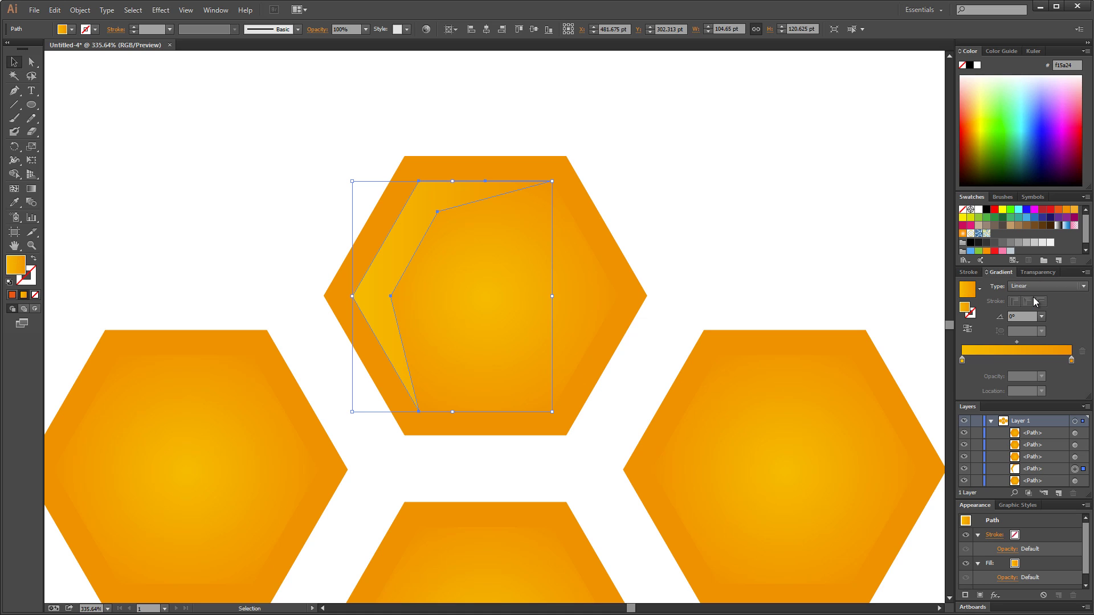
pyautogui.click(1058, 210)
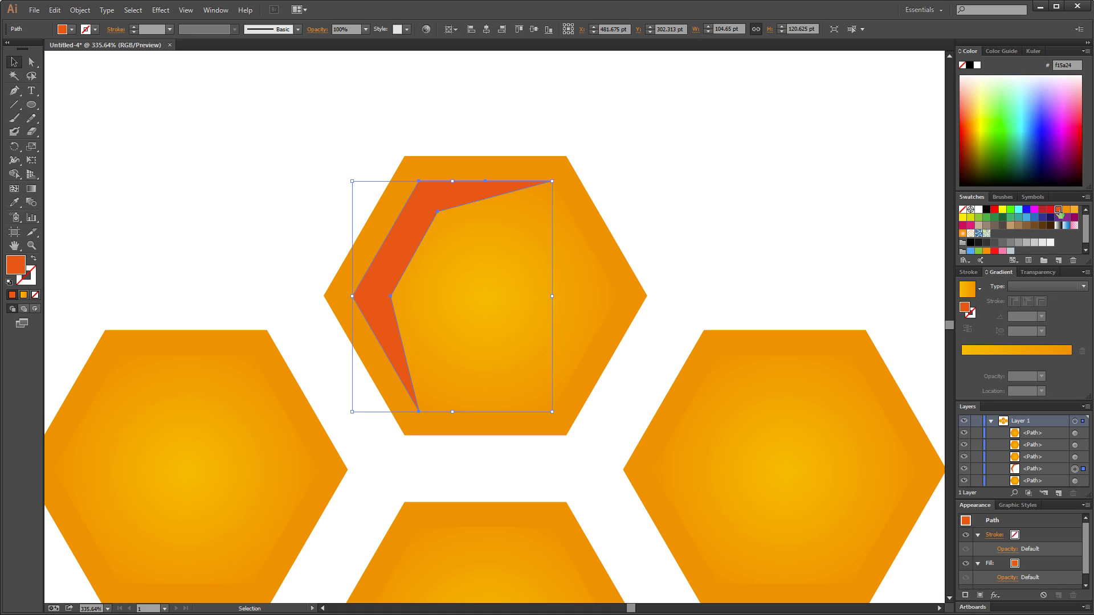
pyautogui.doubleClick(964, 308)
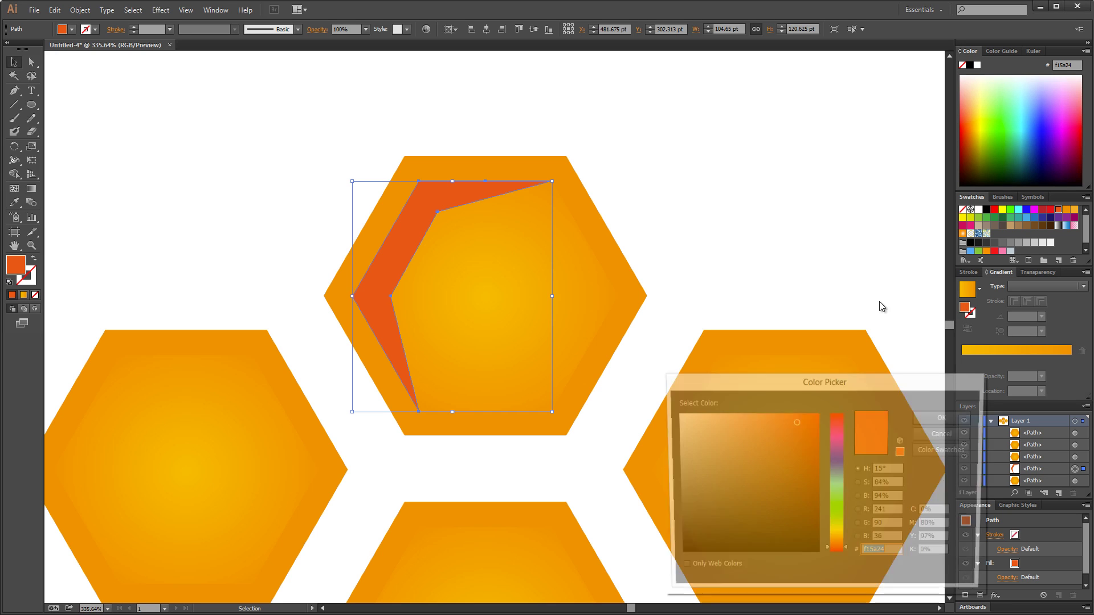
pyautogui.moveTo(837, 554); pyautogui.dragTo(838, 545)
pyautogui.click(808, 476)
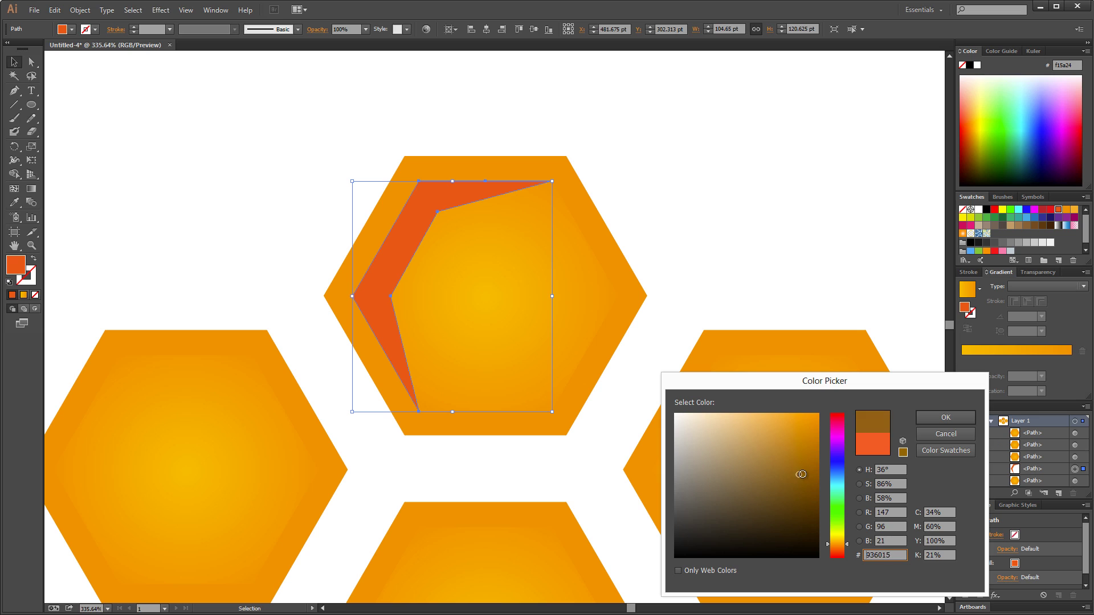
pyautogui.click(946, 418)
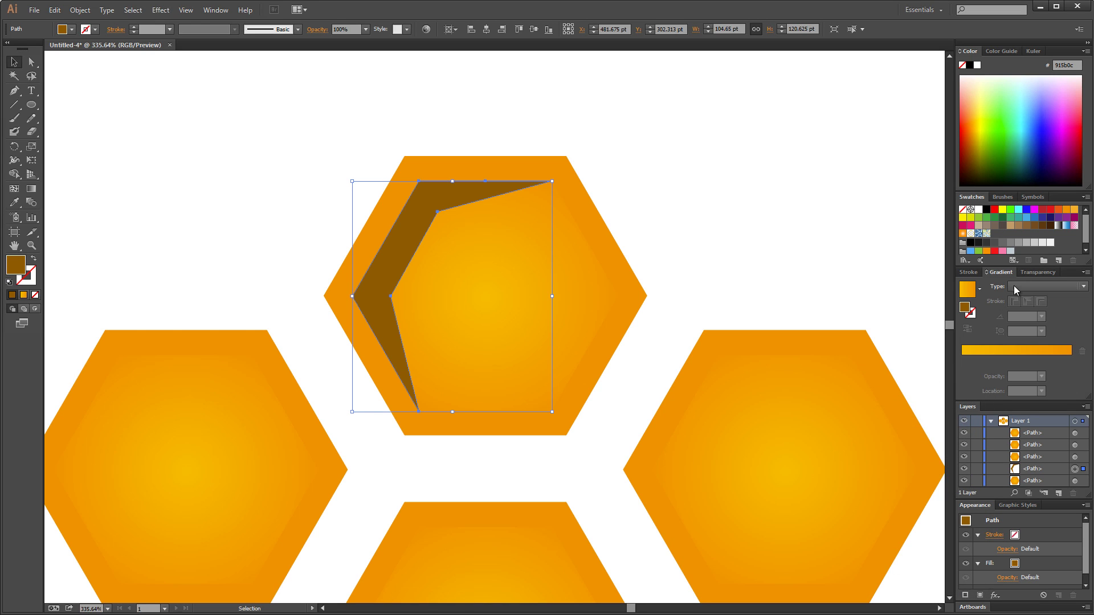
# - Try 40% and then 60% opacity on the brown shape
pyautogui.click(1038, 273)
pyautogui.click(1079, 286)
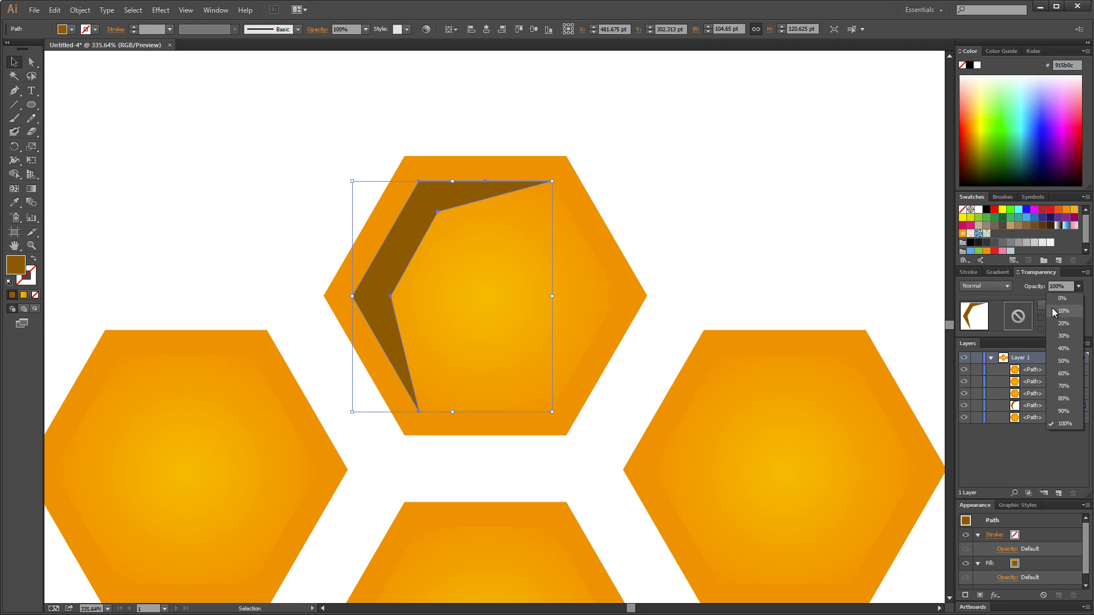
pyautogui.click(1064, 348)
pyautogui.click(1079, 286)
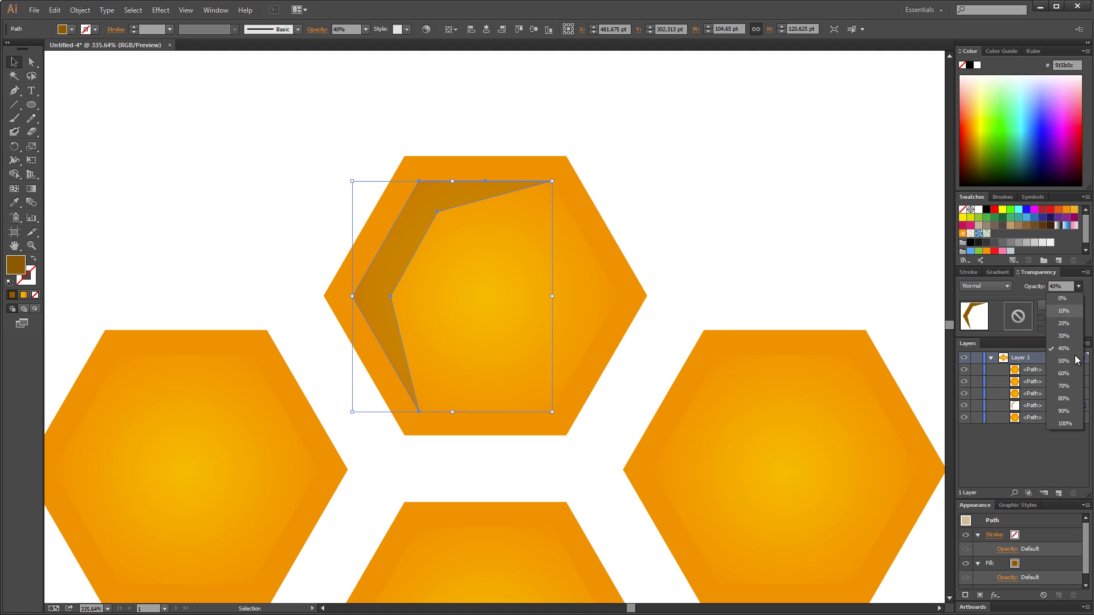
pyautogui.click(1064, 373)
pyautogui.click(651, 171)
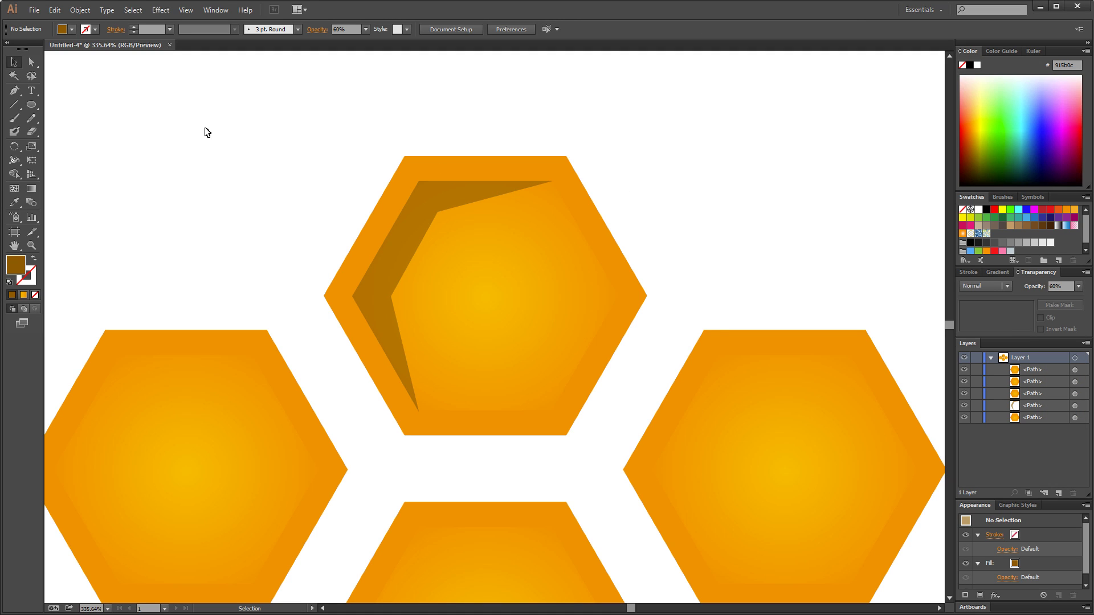
# - Fit the artboard in view and settle the dark shape's opacity at 40%
pyautogui.moveTo(197, 119); pyautogui.dragTo(245, 144)
pyautogui.press('a')
pyautogui.hotkey('ctrl', '1')
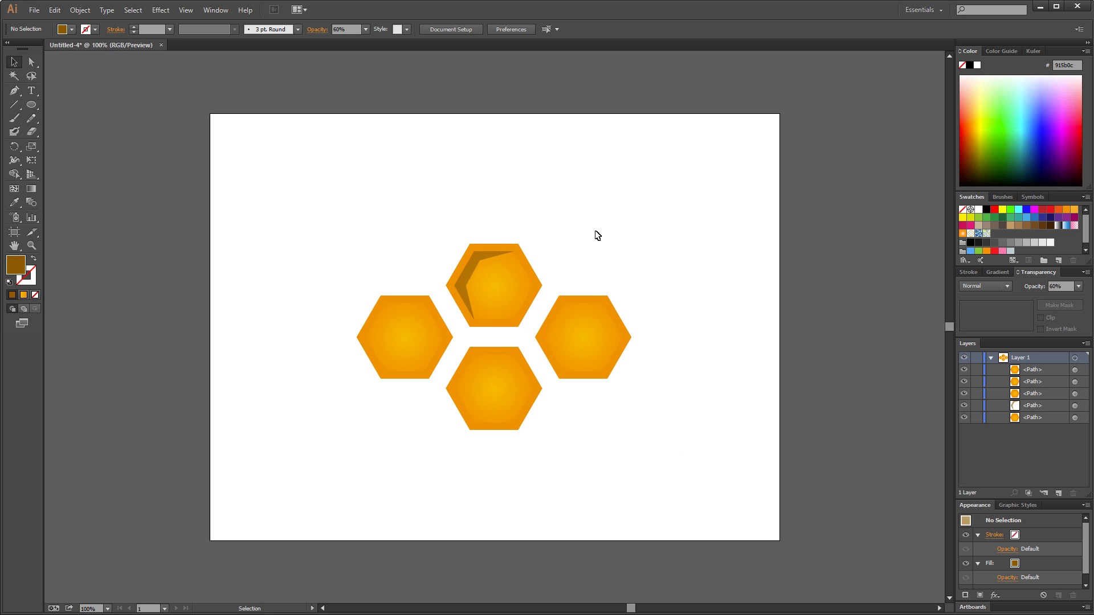
pyautogui.click(465, 254)
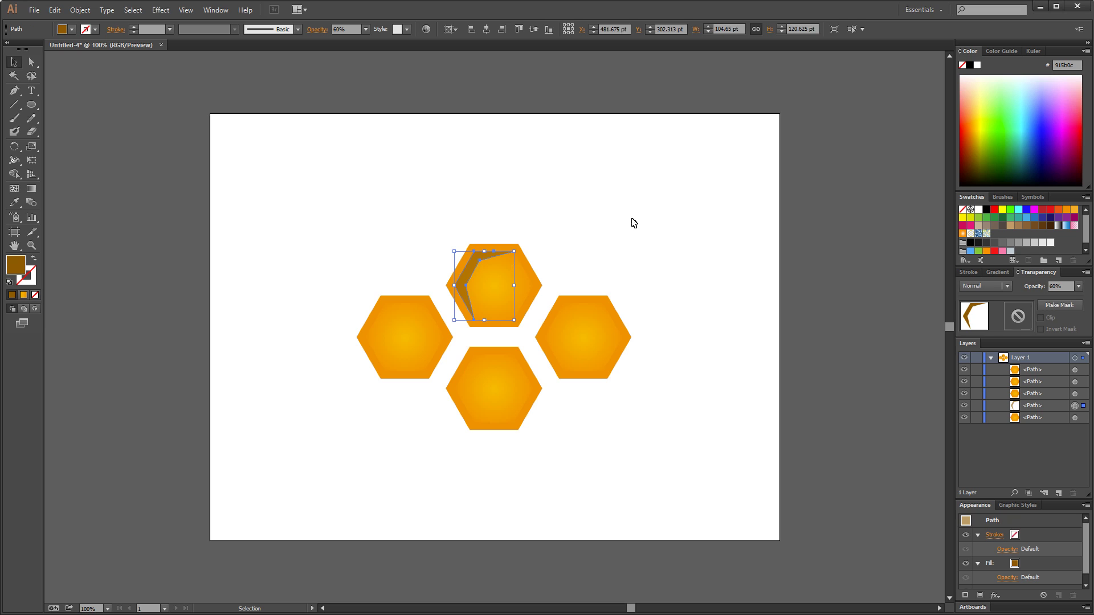
pyautogui.hotkey('ctrl', 'h')
pyautogui.click(1079, 286)
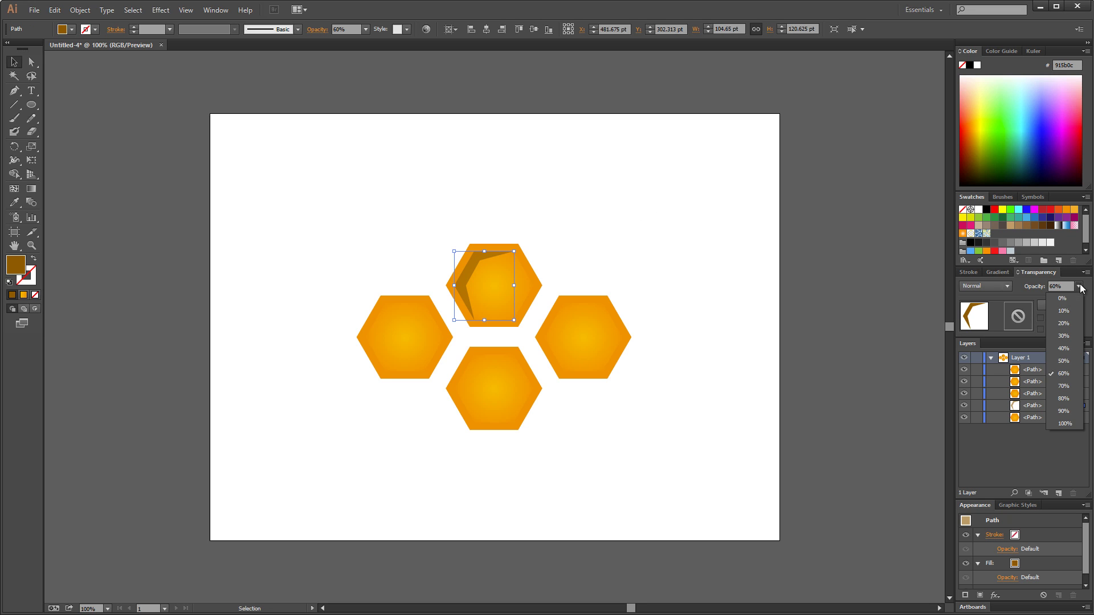
pyautogui.click(1069, 338)
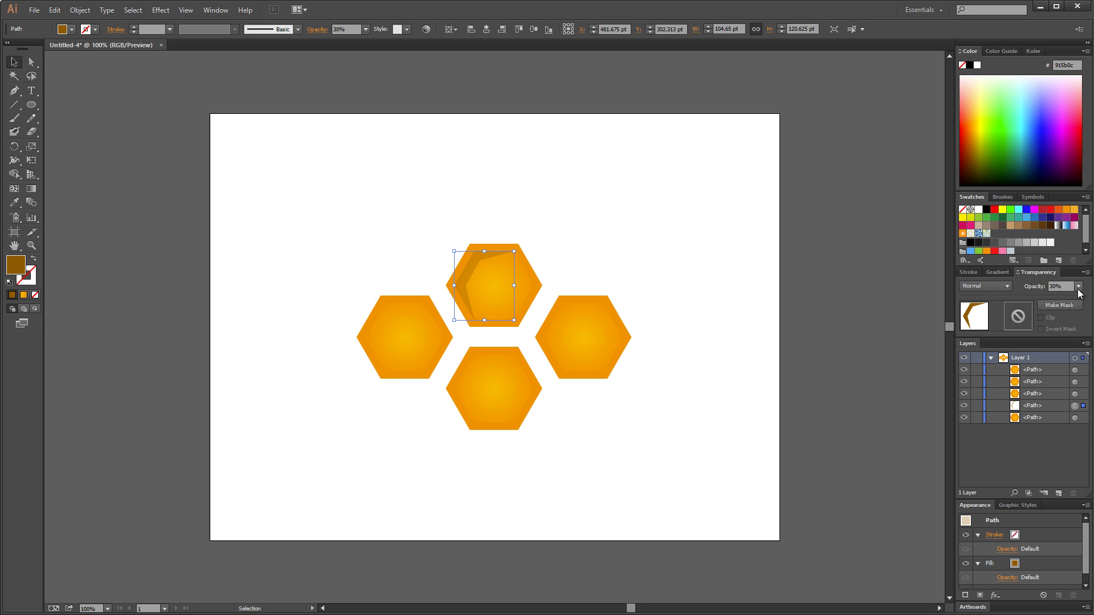
pyautogui.click(1079, 286)
pyautogui.click(1069, 352)
pyautogui.click(680, 217)
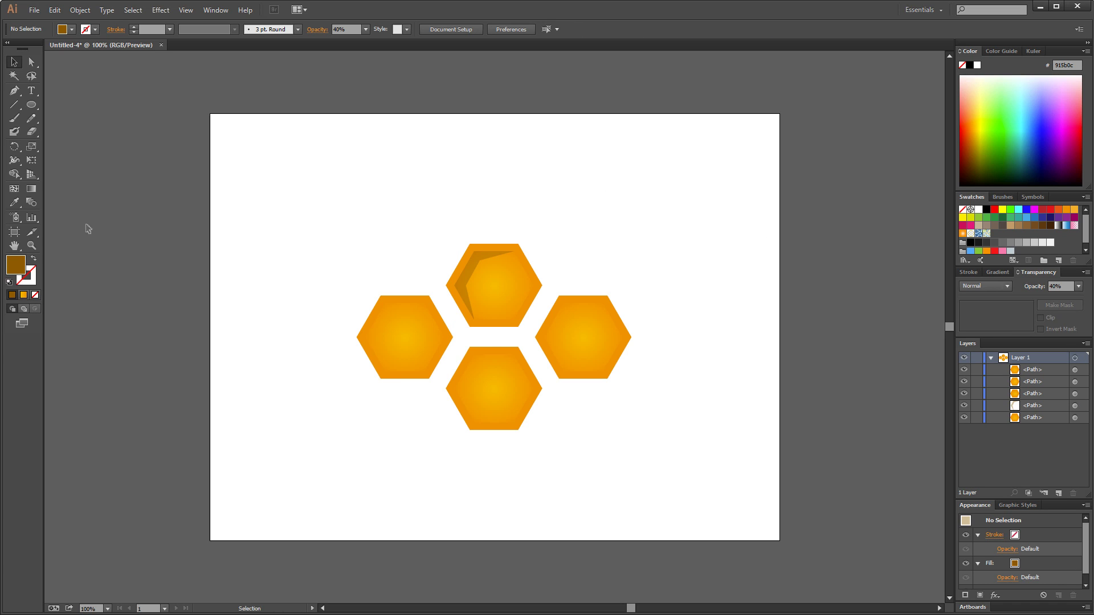
pyautogui.click(32, 245)
# - Place a small scaled-down copy of the four hexagons at the upper right
pyautogui.press('v')
pyautogui.moveTo(425, 212); pyautogui.dragTo(613, 456)
pyautogui.moveTo(513, 310); pyautogui.dragTo(747, 117)
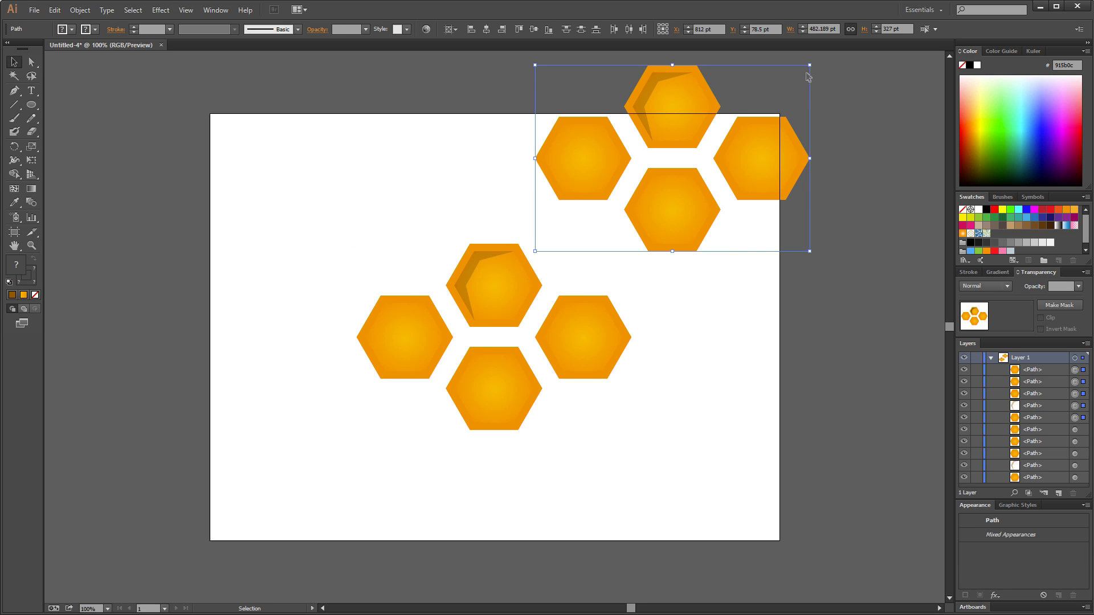
pyautogui.moveTo(811, 66); pyautogui.dragTo(718, 128)
pyautogui.click(731, 233)
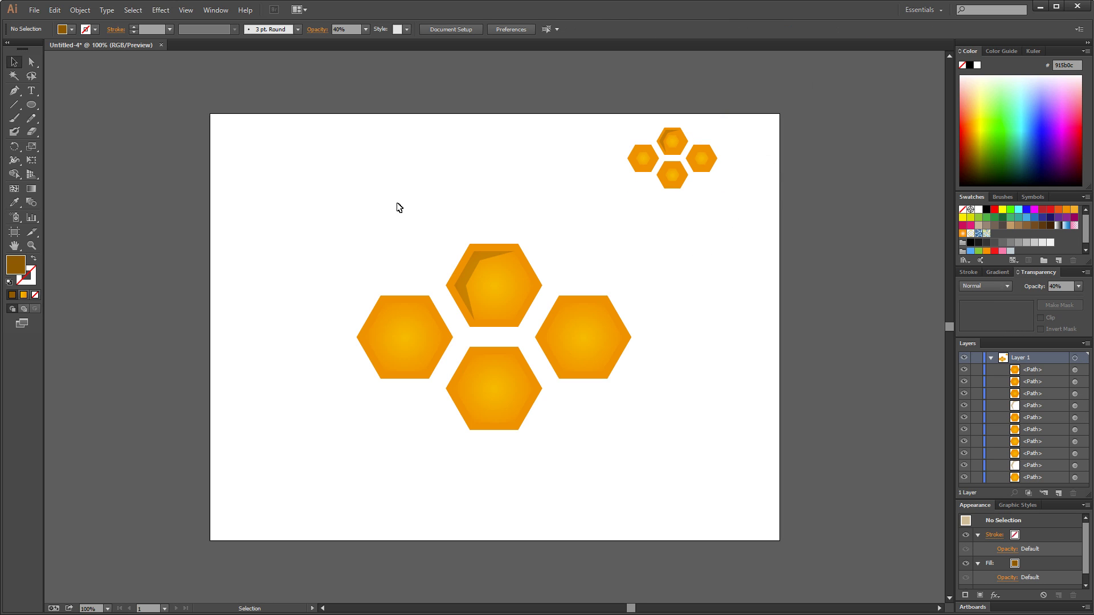
# - Zoom in on the large hexagons and delete the dark shape's top-right point to open it
pyautogui.click(31, 245)
pyautogui.moveTo(375, 197); pyautogui.dragTo(659, 452)
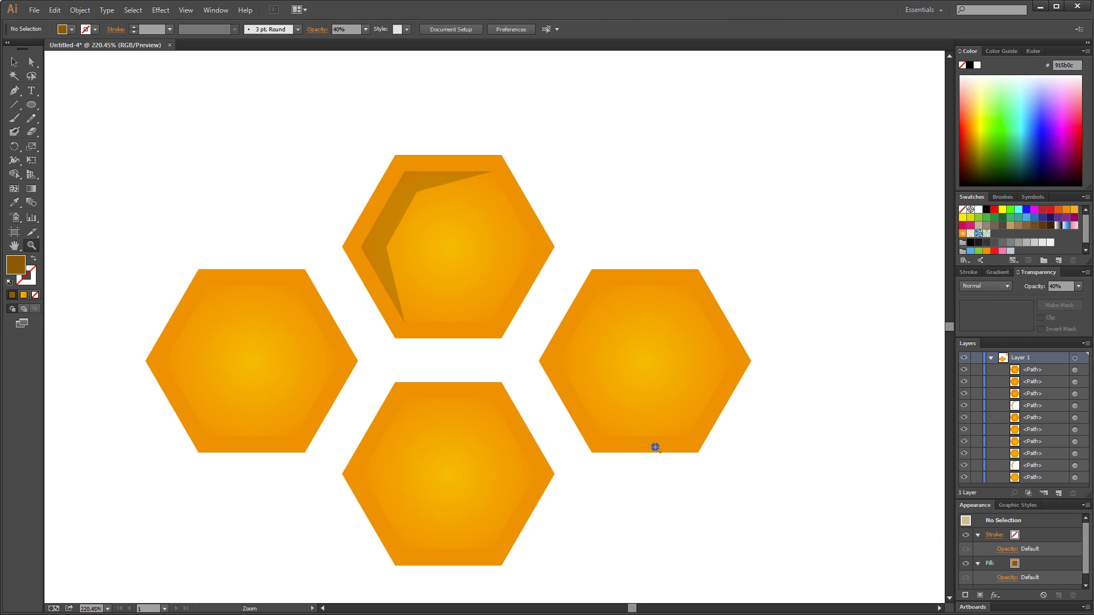
pyautogui.click(13, 61)
pyautogui.click(402, 201)
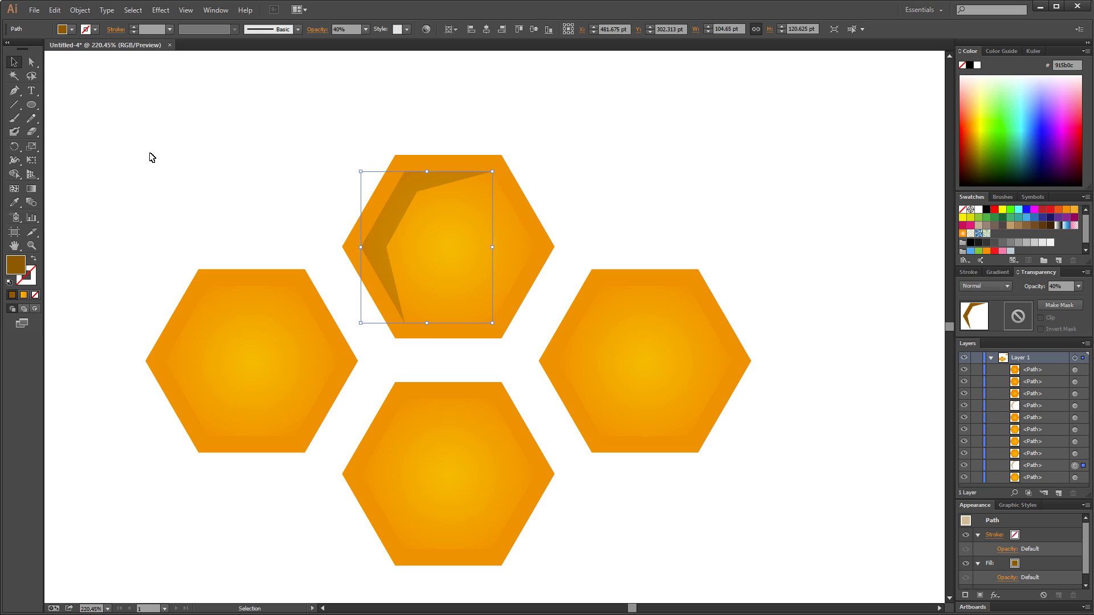
pyautogui.click(32, 61)
pyautogui.click(402, 183)
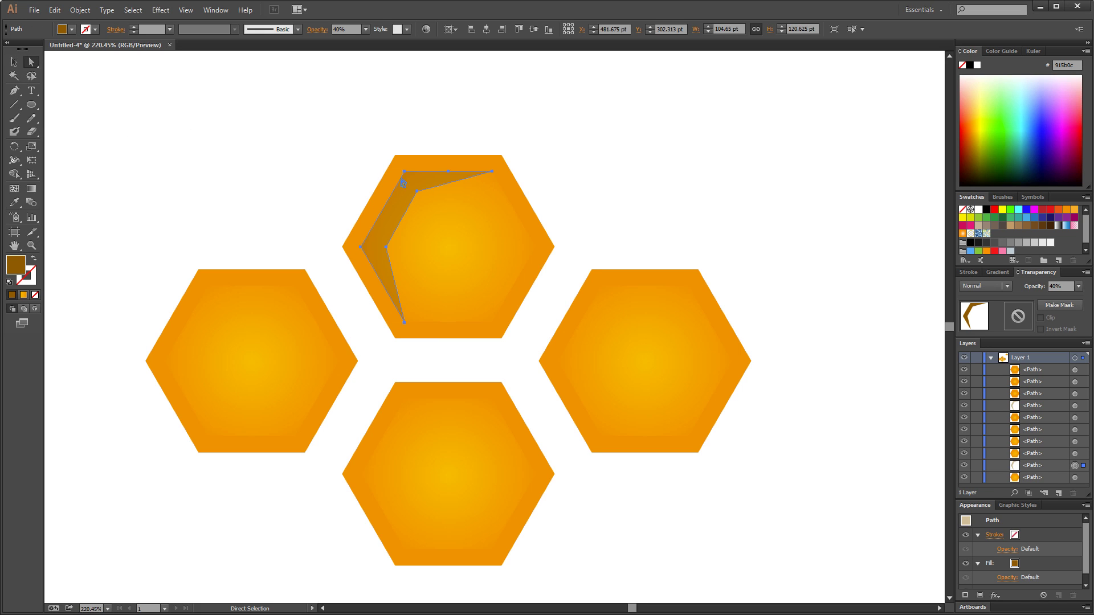
pyautogui.click(493, 171)
pyautogui.press('Delete')
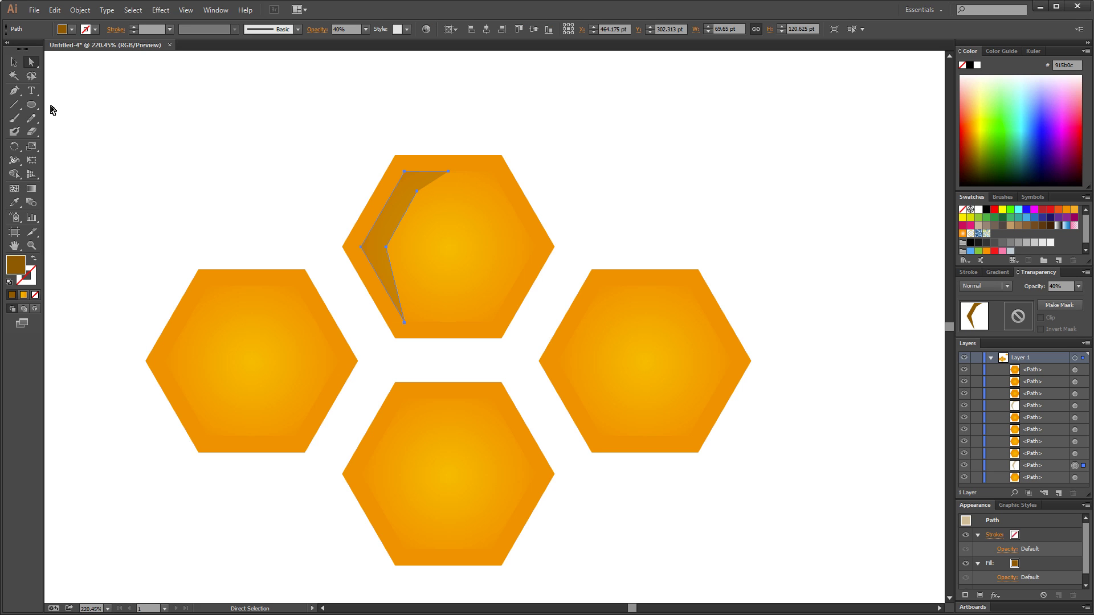
# - Extend the dark shape along the top hexagon's top edge to a top-right corner
pyautogui.press('p')
pyautogui.click(416, 192)
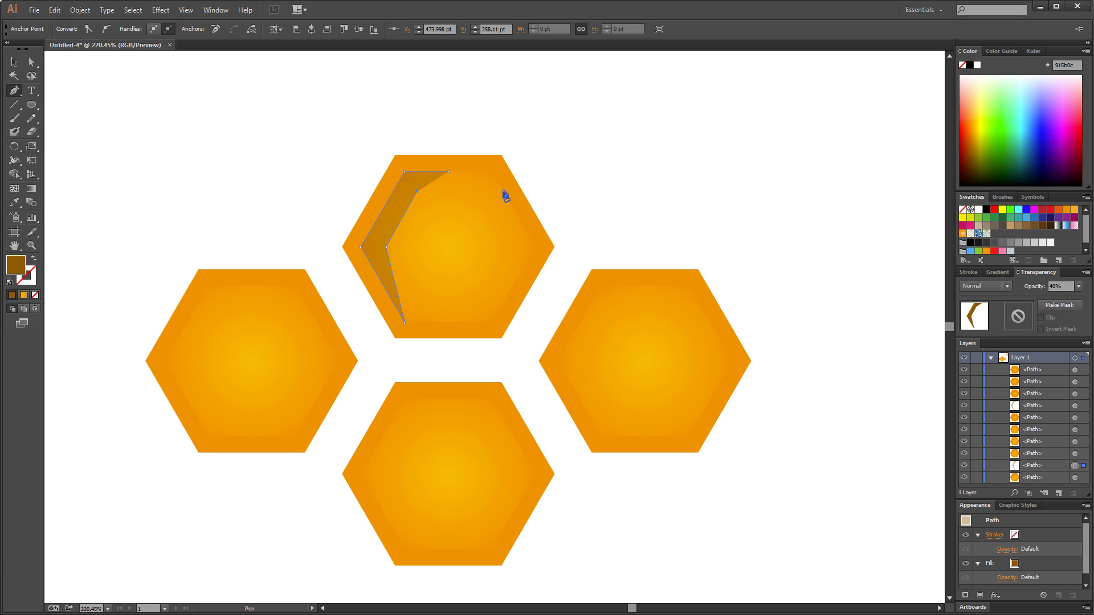
pyautogui.click(502, 191)
pyautogui.click(489, 171)
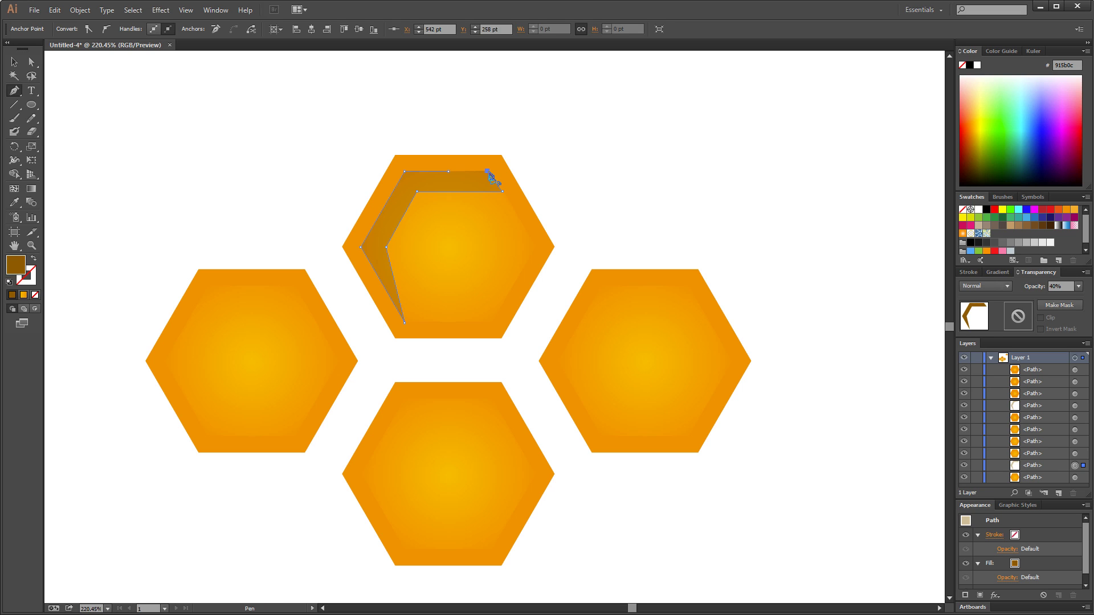
pyautogui.click(489, 171)
pyautogui.click(449, 171)
pyautogui.click(33, 62)
pyautogui.click(570, 144)
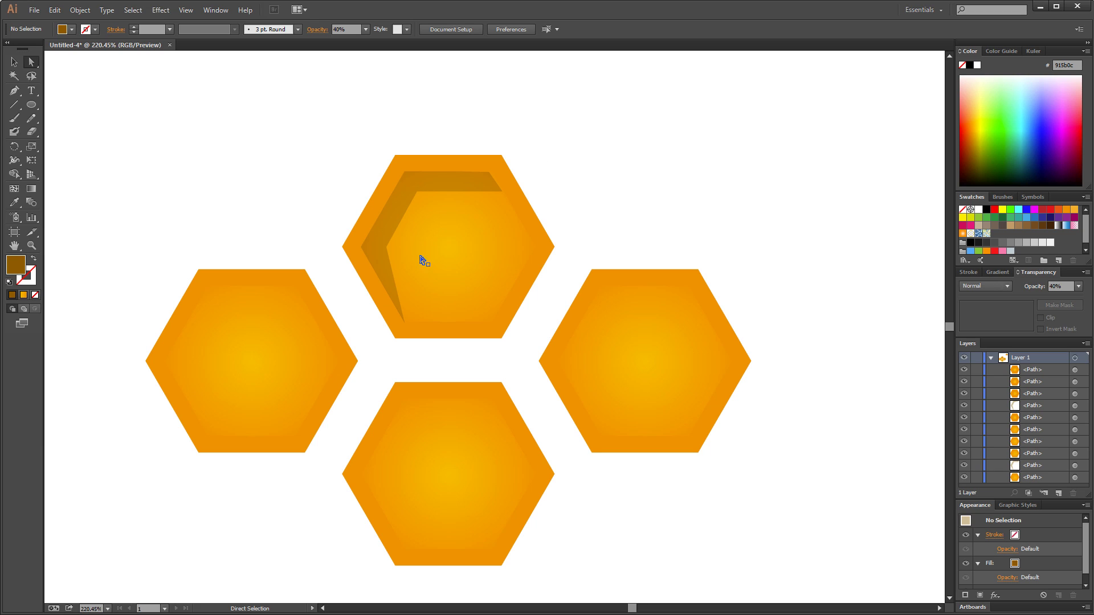
# - Replace the misplaced bottom anchor, run the bevel down the lower-left edge, and close it at its start
pyautogui.click(397, 314)
pyautogui.click(405, 323)
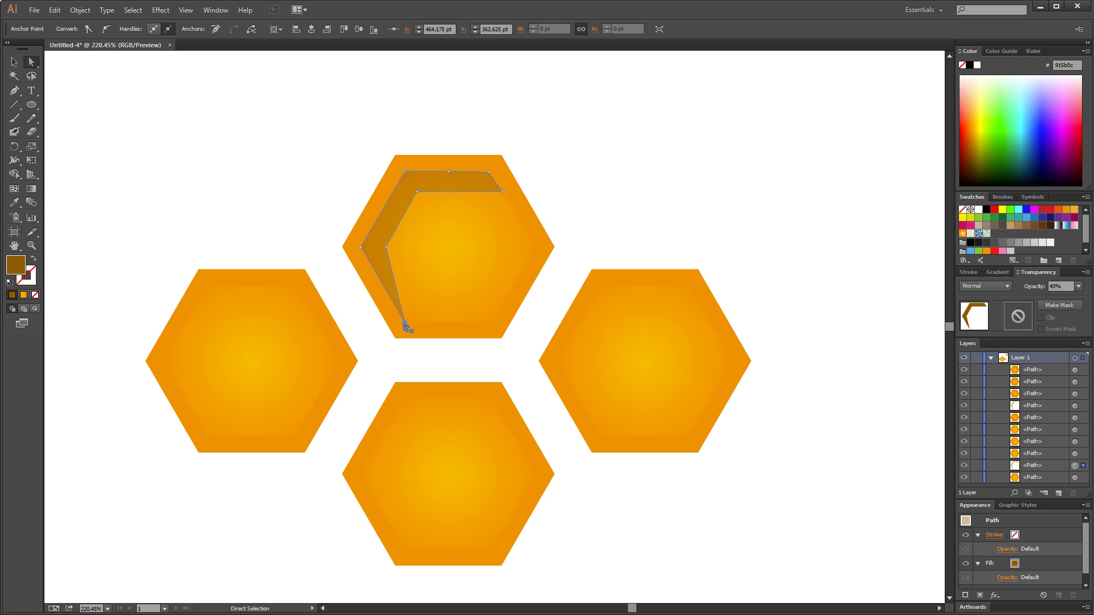
pyautogui.click(15, 90)
pyautogui.press('Delete')
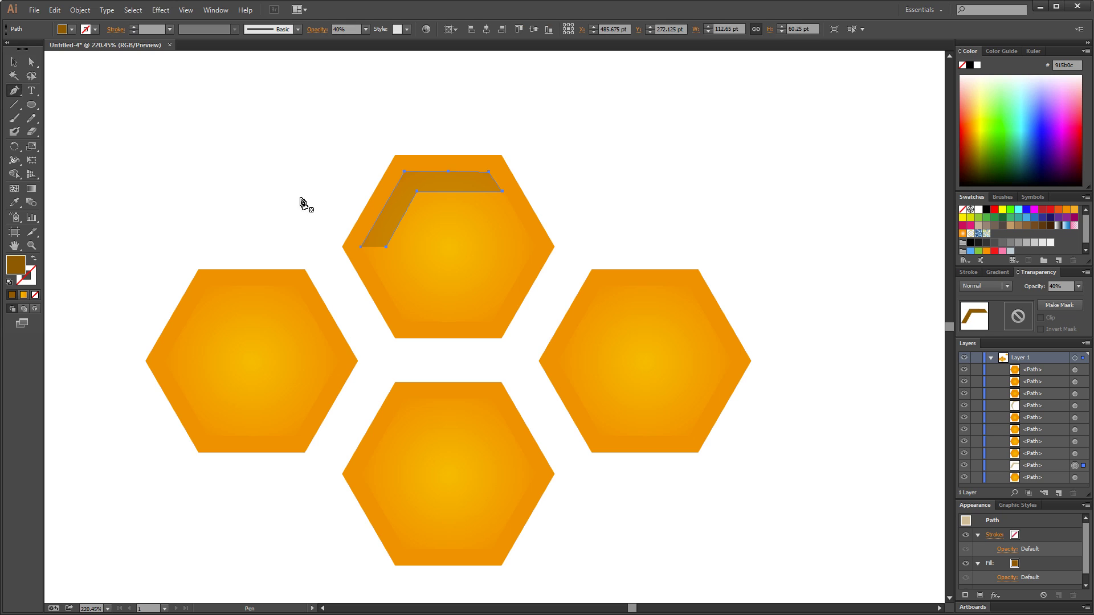
pyautogui.click(386, 246)
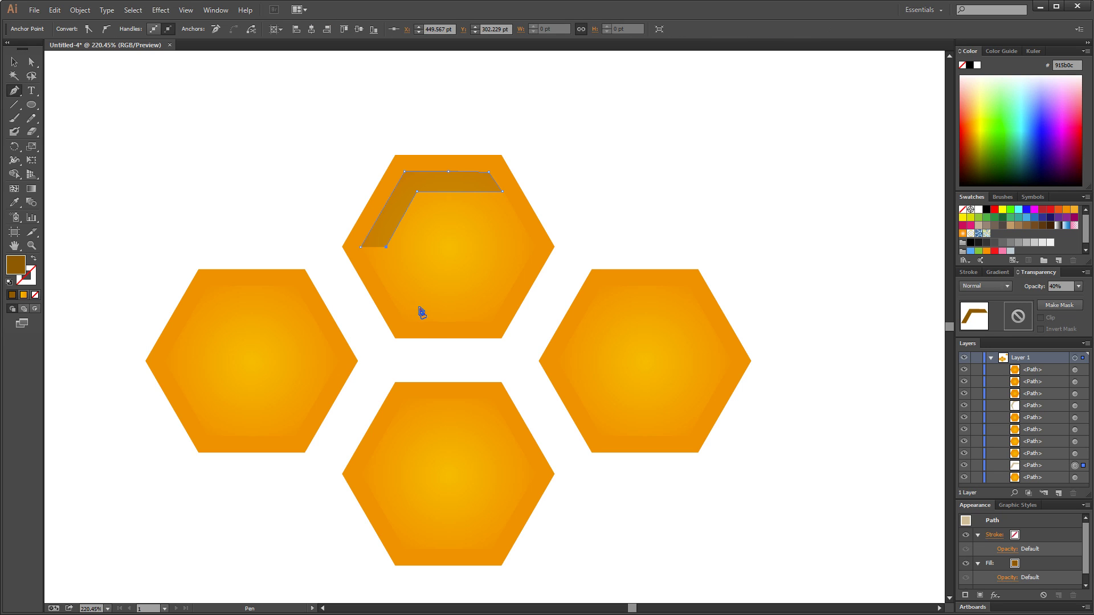
pyautogui.click(430, 322)
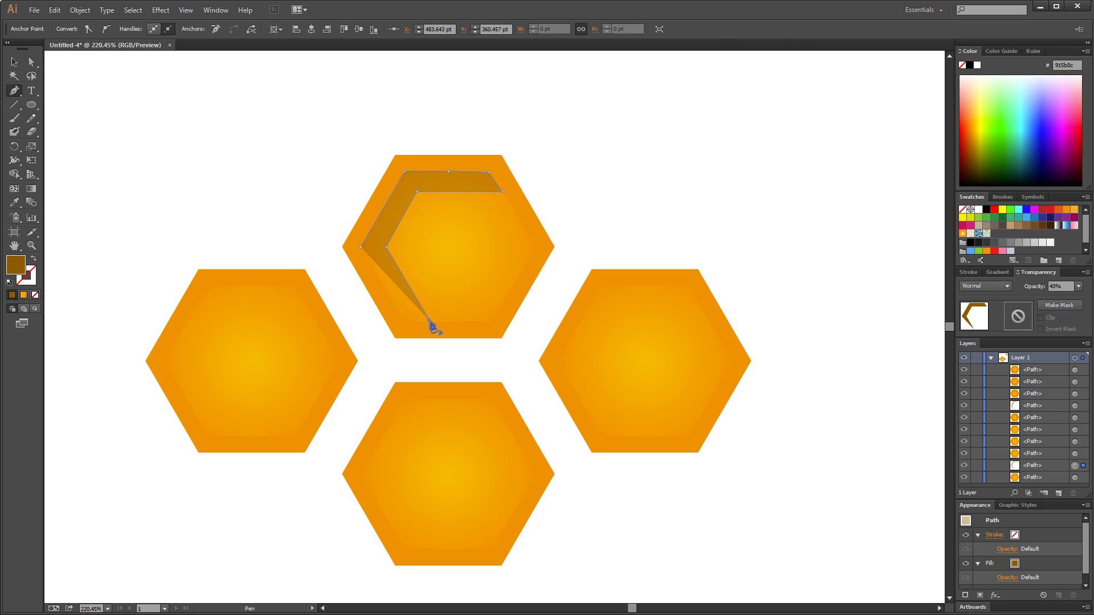
pyautogui.hotkey('ctrl', 'z')
pyautogui.click(431, 323)
pyautogui.click(406, 323)
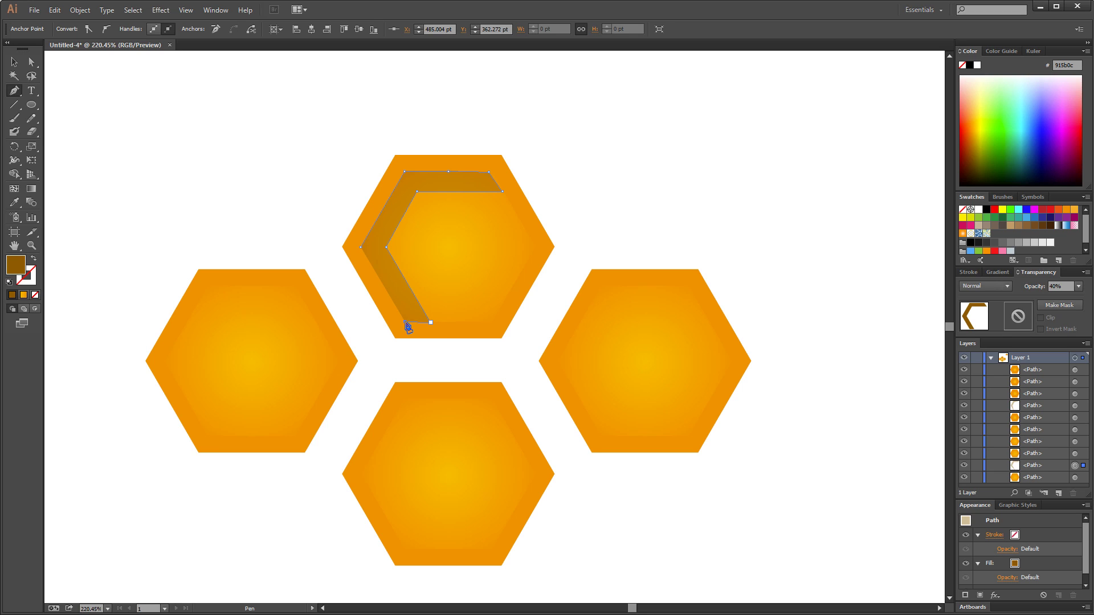
pyautogui.click(361, 248)
pyautogui.click(14, 62)
pyautogui.click(195, 157)
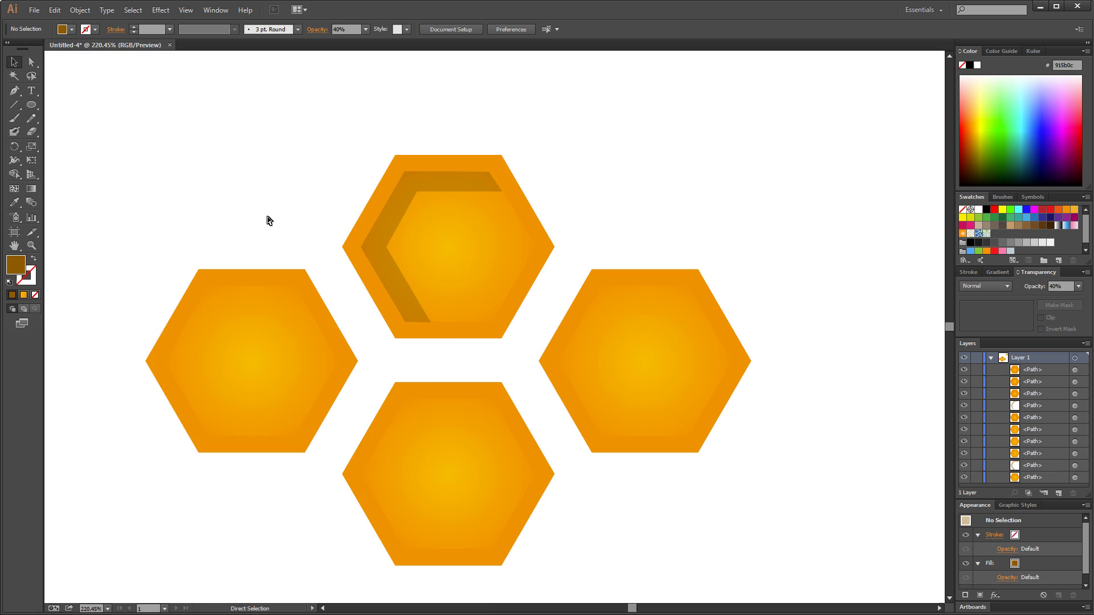
pyautogui.hotkey('ctrl', '1')
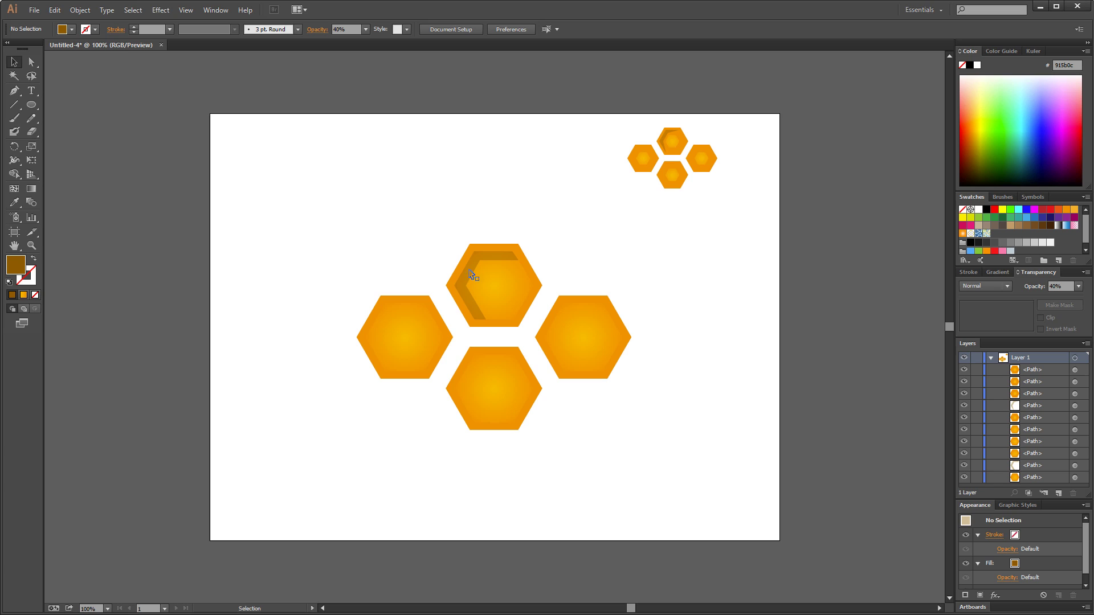
# - Alt-drag a copy of the C-shaped highlight onto the right hexagon and bring it to front in Layers
pyautogui.click(31, 245)
pyautogui.click(14, 62)
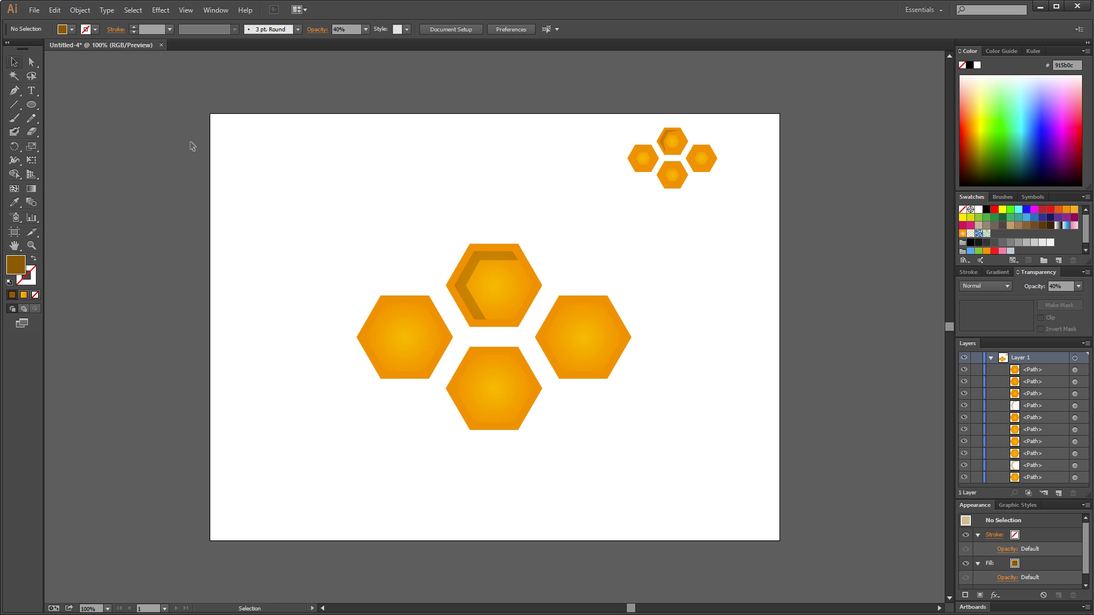
pyautogui.click(473, 270)
pyautogui.moveTo(473, 271); pyautogui.dragTo(564, 324)
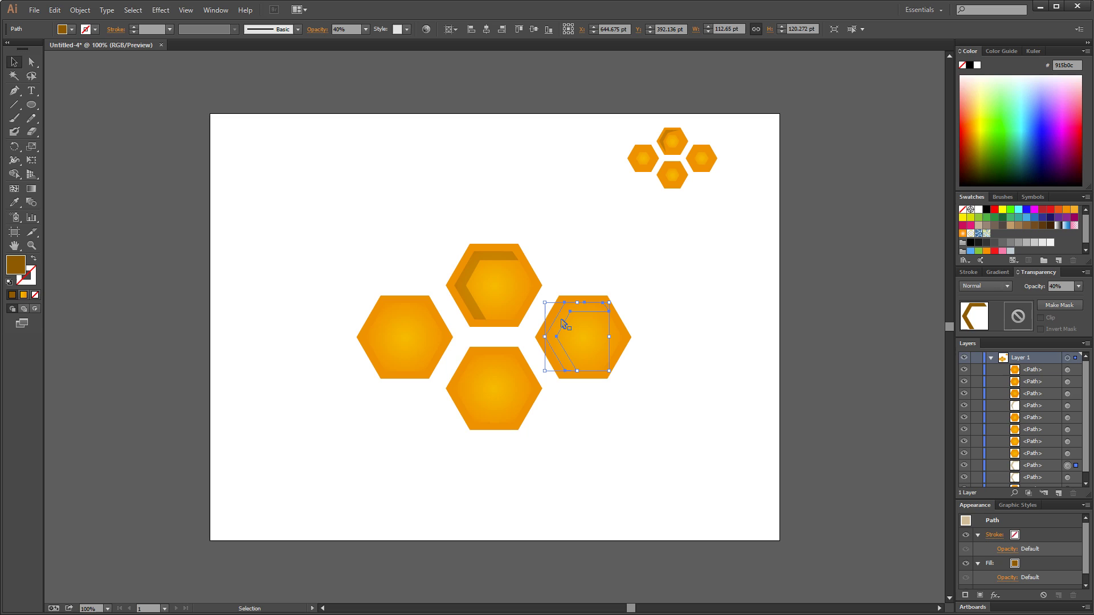
pyautogui.scroll(-1, 1084, 399)
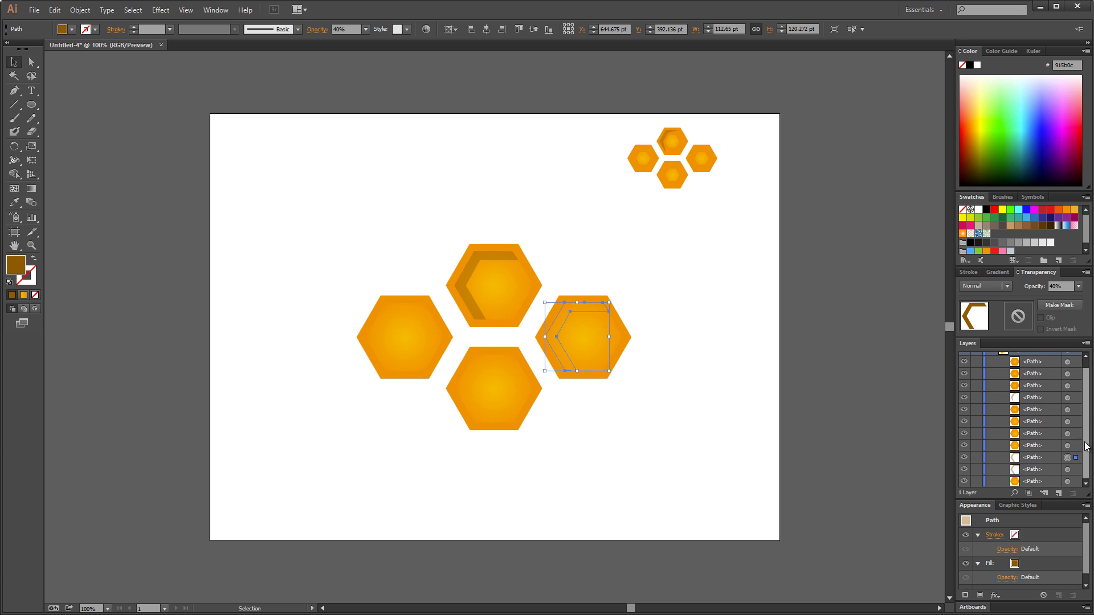
pyautogui.moveTo(1055, 463); pyautogui.dragTo(1032, 365)
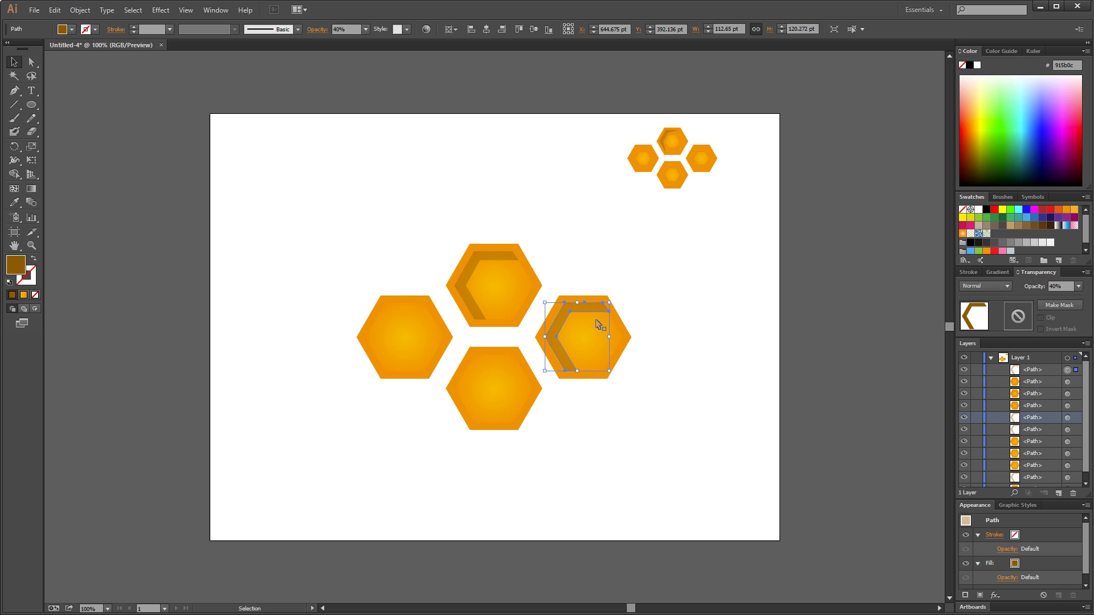
# - Copy the highlight onto the bottom and left hexagons, then select the small top-right cluster
pyautogui.moveTo(563, 325); pyautogui.dragTo(380, 322)
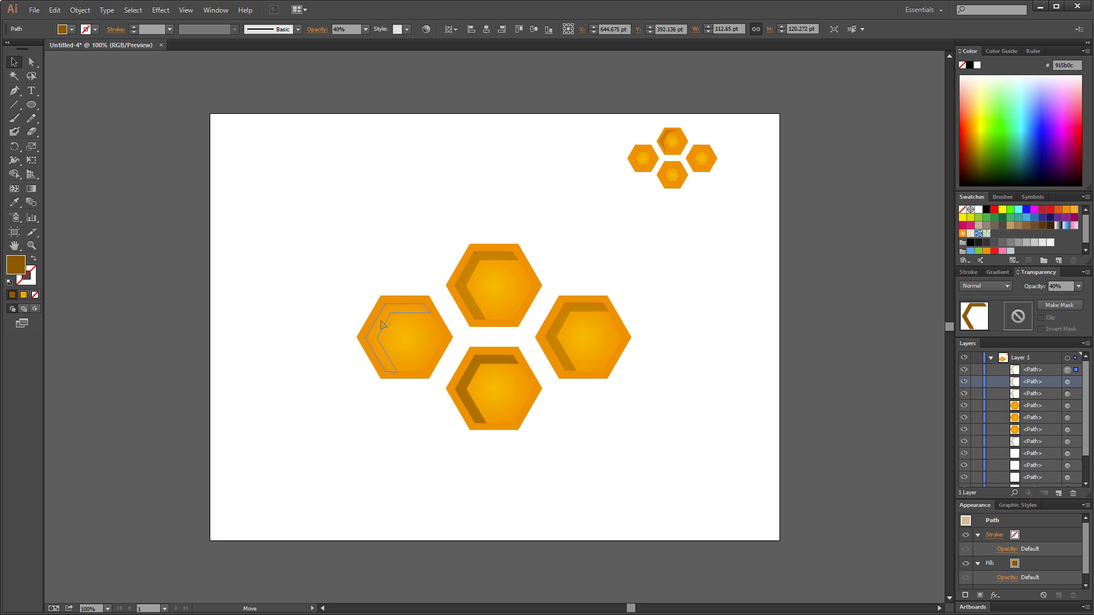
pyautogui.click(458, 218)
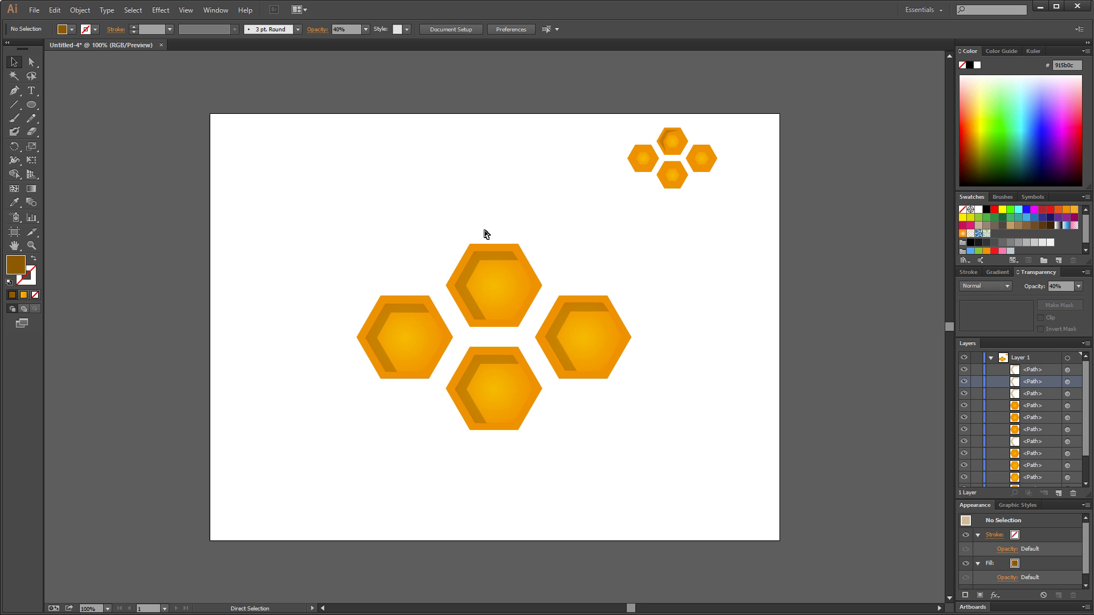
pyautogui.moveTo(625, 113); pyautogui.dragTo(752, 180)
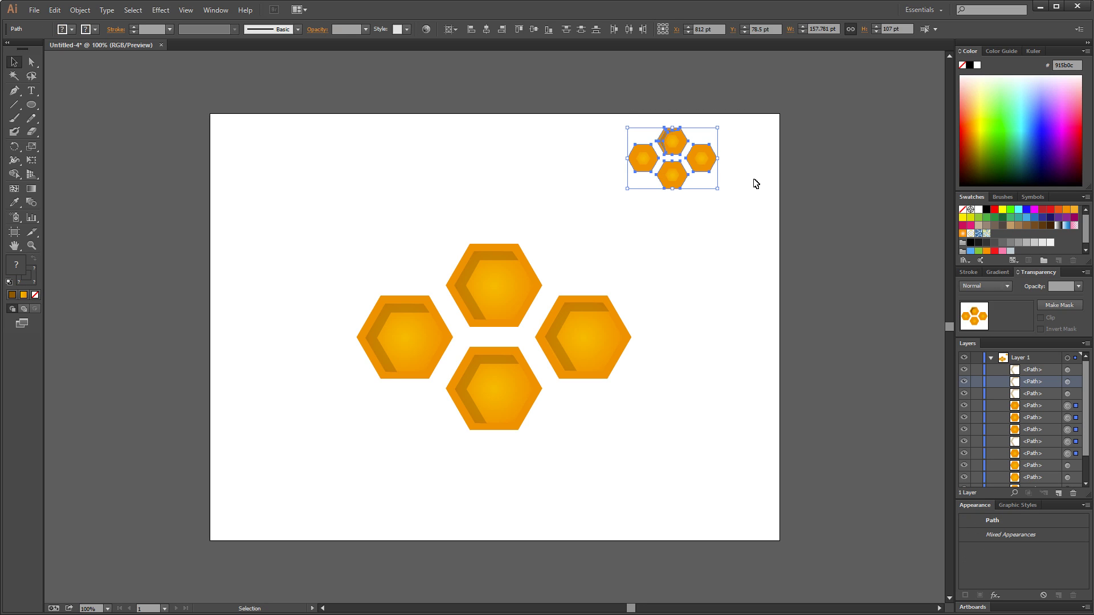
# - Delete the small cluster and turn off Align to Pixel Grid for the large hexagons
pyautogui.press('Delete')
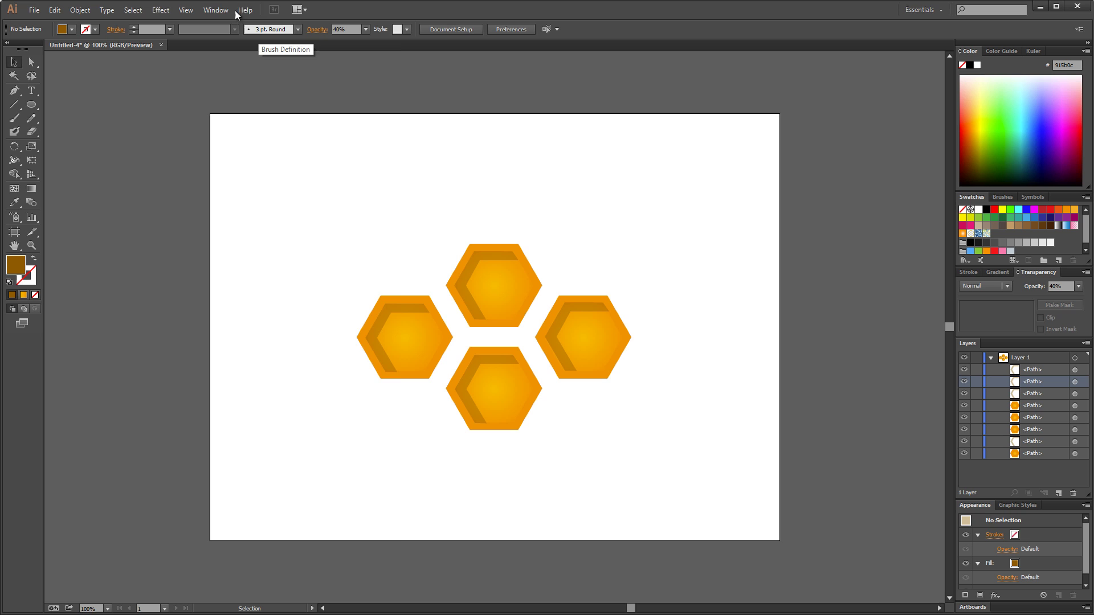
pyautogui.click(216, 9)
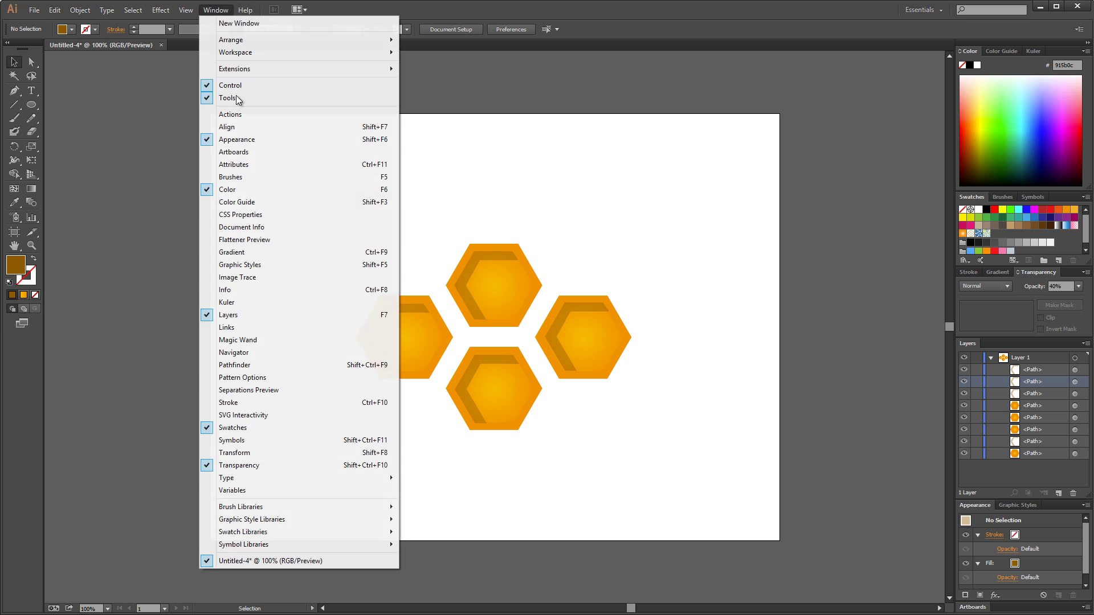
pyautogui.click(282, 454)
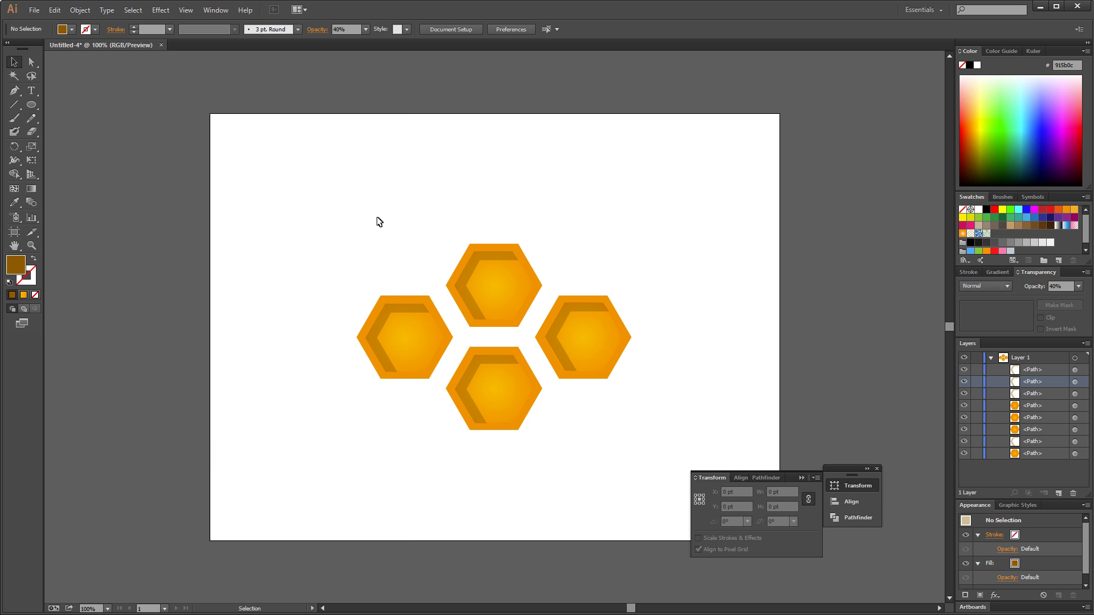
pyautogui.moveTo(379, 221); pyautogui.dragTo(592, 430)
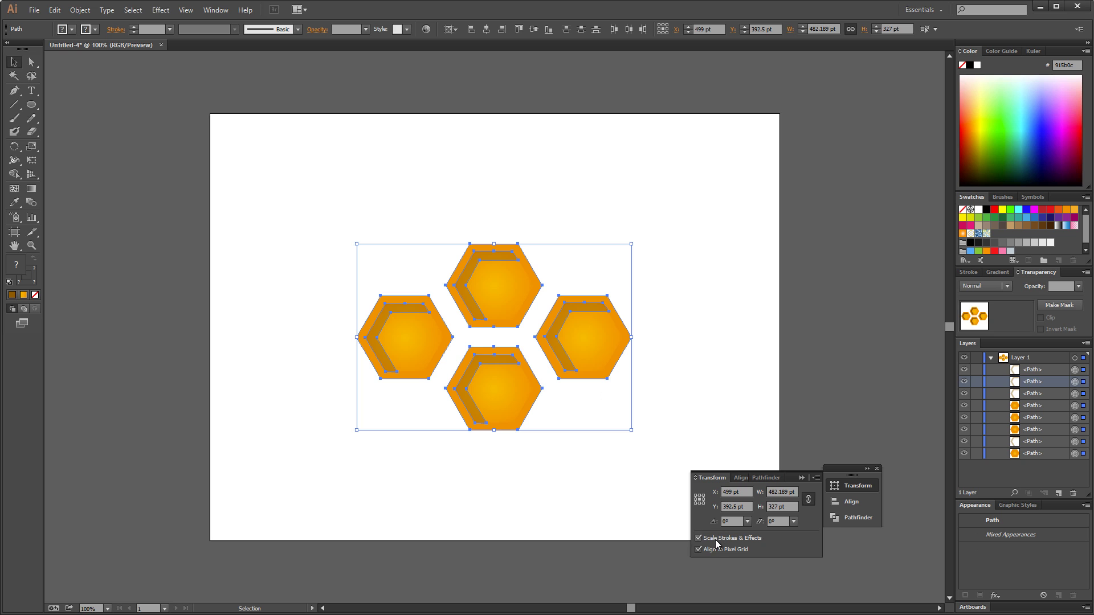
pyautogui.click(714, 549)
pyautogui.moveTo(631, 430); pyautogui.dragTo(531, 362)
pyautogui.click(540, 413)
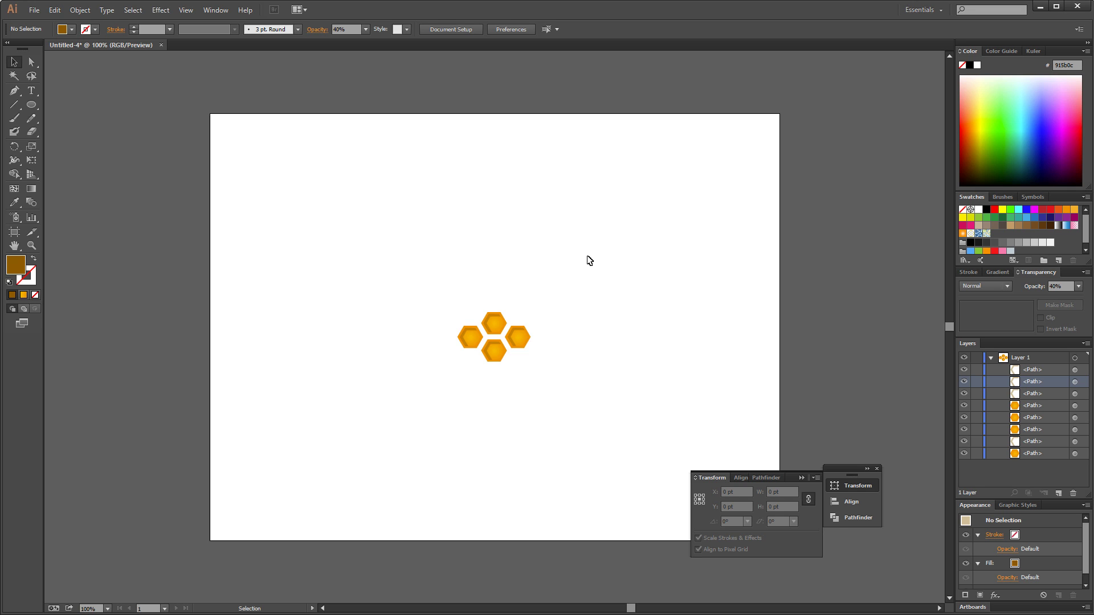
pyautogui.hotkey('ctrl', 'z')
pyautogui.click(481, 236)
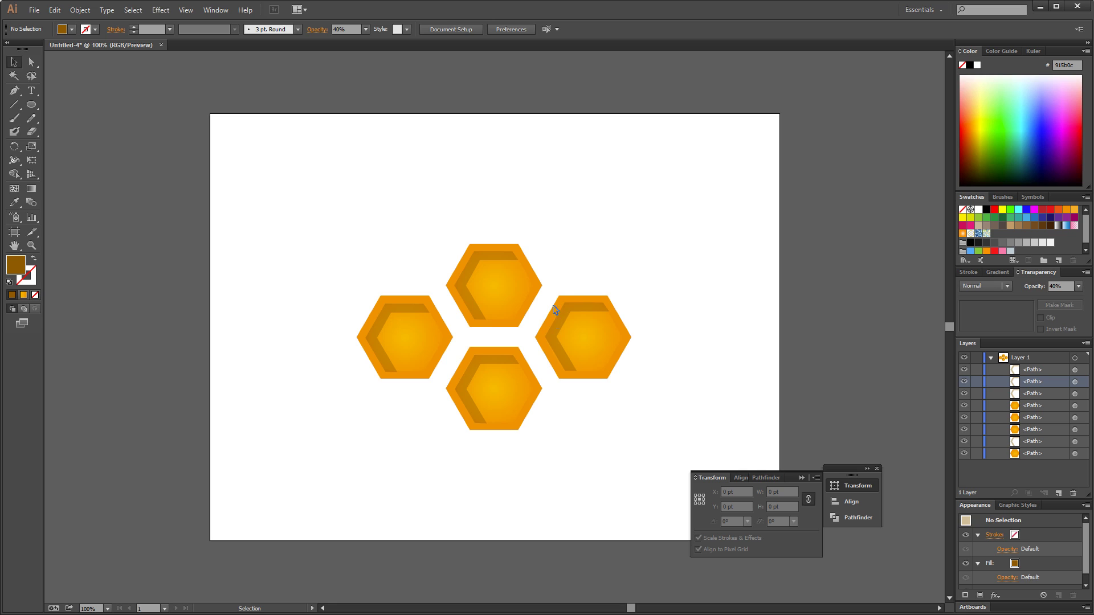
pyautogui.click(877, 469)
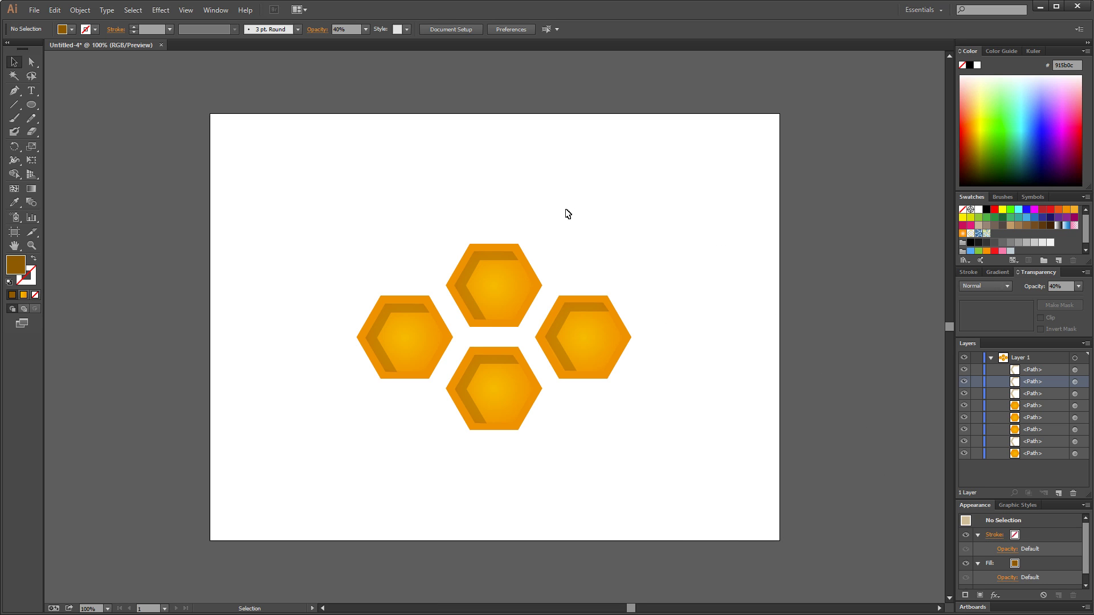
# - Group the hexagons with Ctrl+G, scale the group to about 370 × 251 pt, and raise it
pyautogui.moveTo(356, 223); pyautogui.dragTo(664, 461)
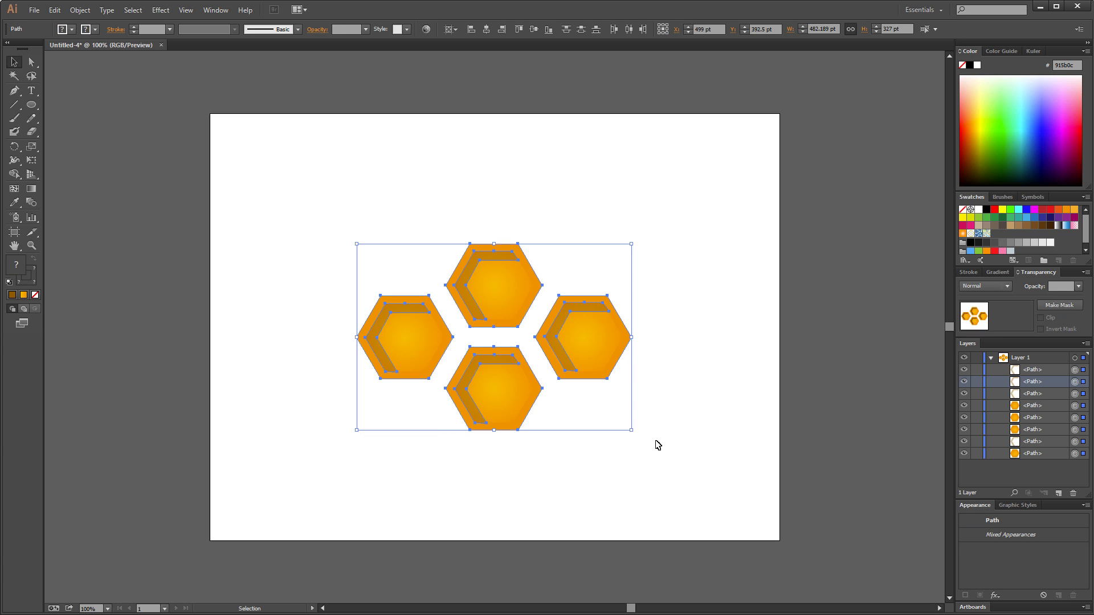
pyautogui.press('v')
pyautogui.hotkey('ctrl', 'g')
pyautogui.click(662, 262)
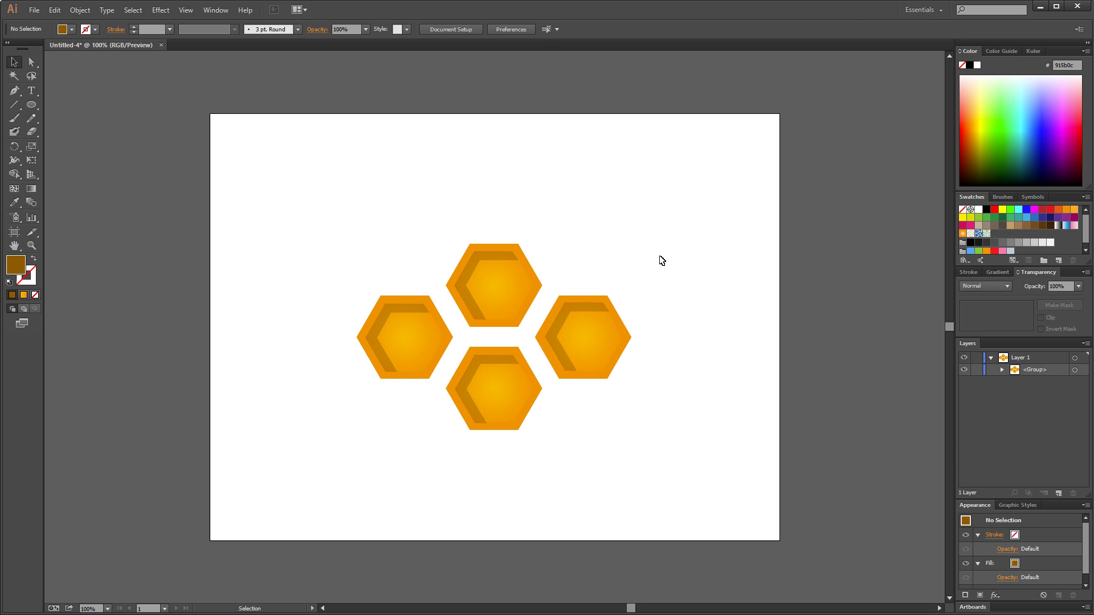
pyautogui.moveTo(329, 192); pyautogui.dragTo(613, 393)
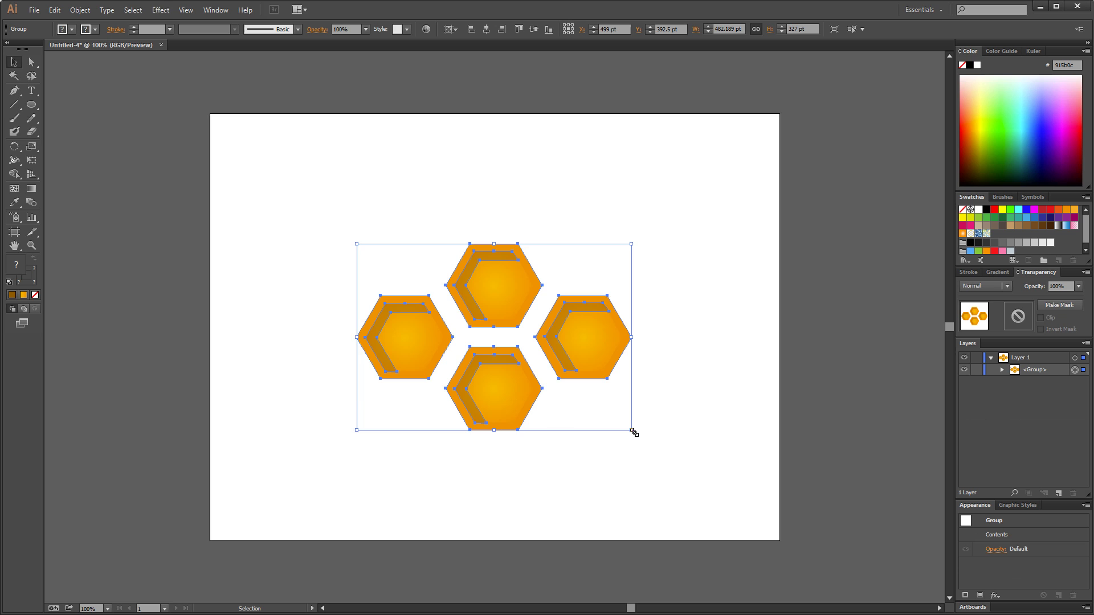
pyautogui.moveTo(633, 432); pyautogui.dragTo(601, 410)
pyautogui.moveTo(569, 340); pyautogui.dragTo(581, 291)
pyautogui.click(622, 300)
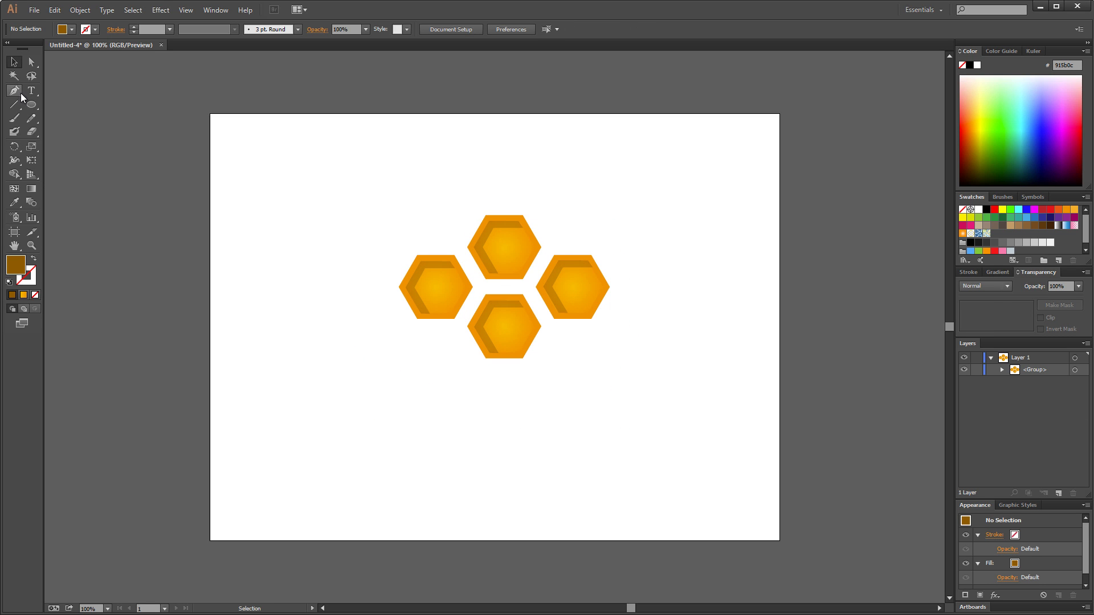
# - Type HONEY below the hexagons and resize the text to fit under the cluster
pyautogui.press('t')
pyautogui.click(411, 394)
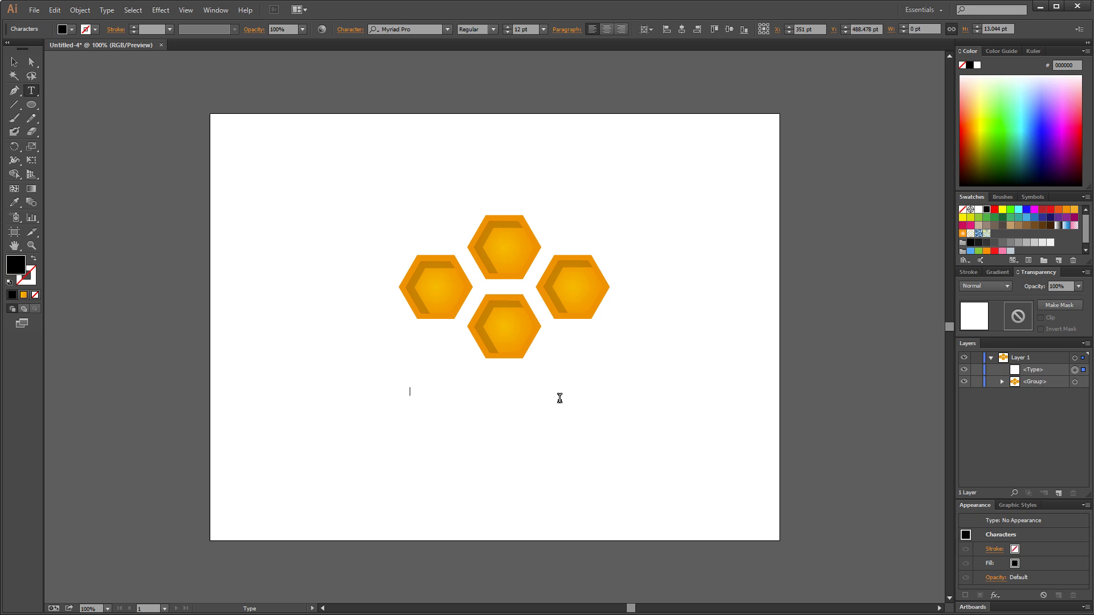
pyautogui.write('HONEY')
pyautogui.press('Escape')
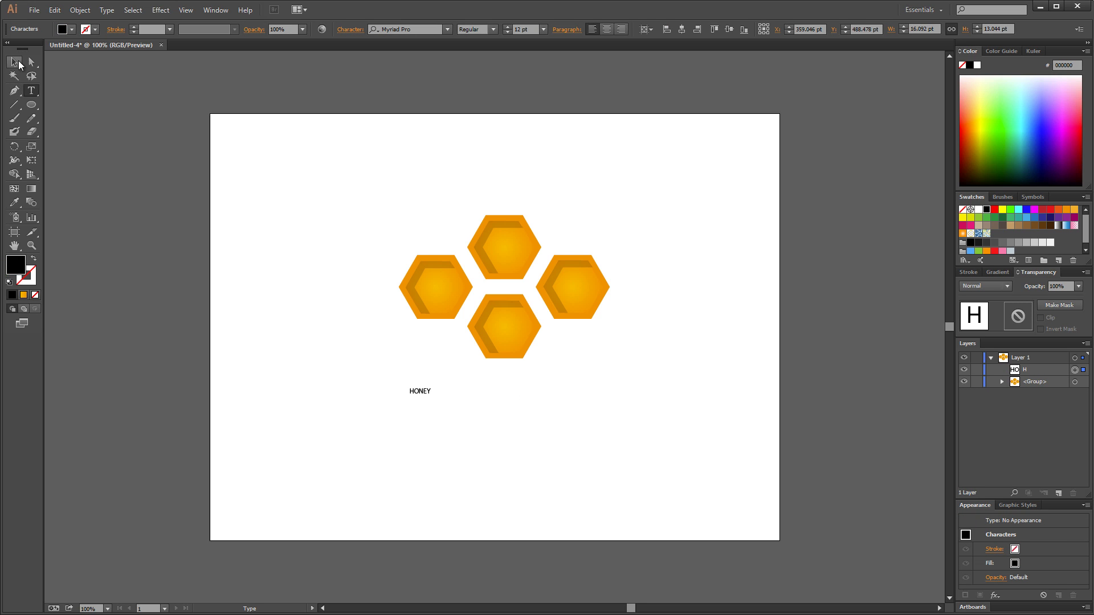
pyautogui.moveTo(432, 396); pyautogui.dragTo(626, 465)
pyautogui.moveTo(567, 408); pyautogui.dragTo(565, 406)
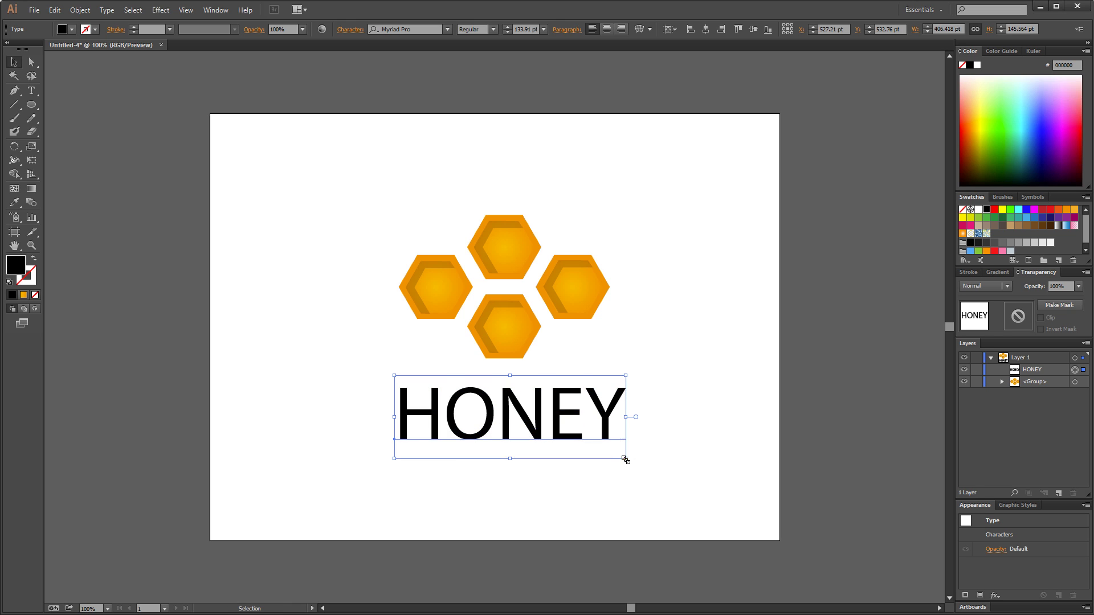
pyautogui.moveTo(625, 462); pyautogui.dragTo(551, 407)
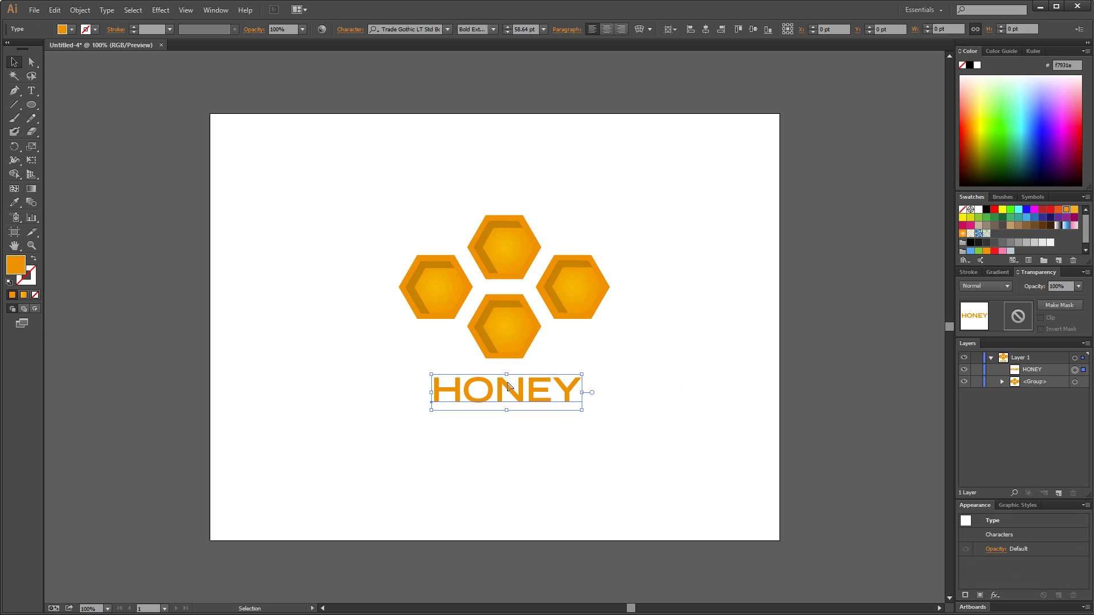
# - Shrink the hexagons and HONEY text together and move them down
pyautogui.click(350, 202)
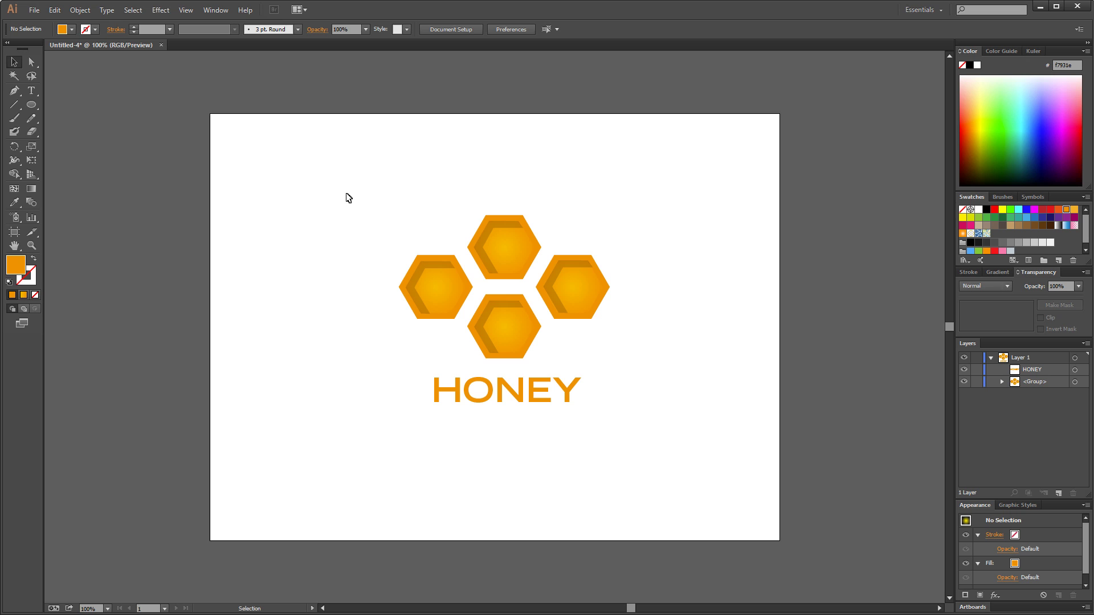
pyautogui.moveTo(349, 198); pyautogui.dragTo(637, 436)
pyautogui.moveTo(604, 276); pyautogui.dragTo(602, 295)
pyautogui.click(680, 313)
# - Nudge the HONEY text slightly lower beneath the hexagon cluster
pyautogui.click(561, 434)
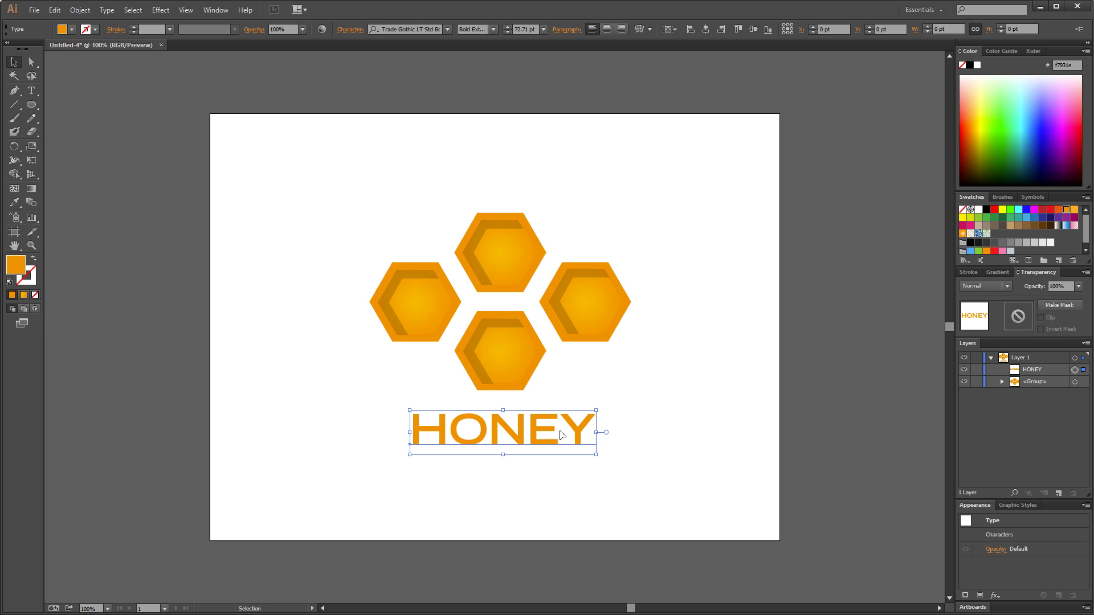
pyautogui.click(595, 383)
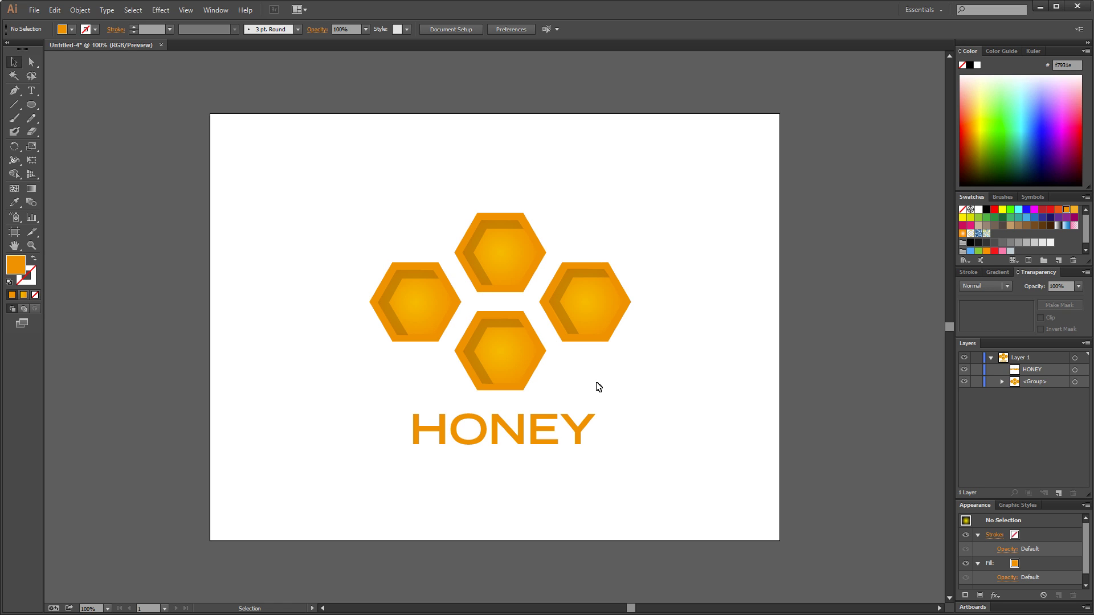
pyautogui.moveTo(626, 386); pyautogui.dragTo(641, 391)
pyautogui.click(534, 439)
pyautogui.moveTo(526, 440); pyautogui.dragTo(525, 445)
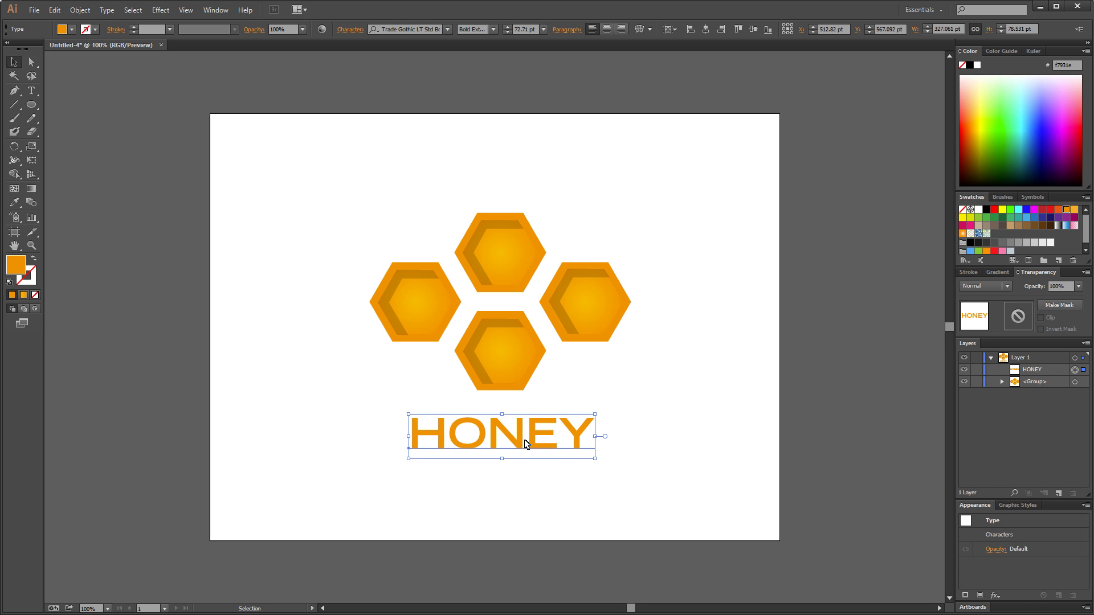
# - Delete the HONEY text and move the hexagon group lower on the artboard
pyautogui.press('Delete')
pyautogui.moveTo(314, 169); pyautogui.dragTo(644, 371)
pyautogui.moveTo(579, 298); pyautogui.dragTo(577, 326)
pyautogui.click(689, 315)
pyautogui.moveTo(357, 191); pyautogui.dragTo(698, 490)
pyautogui.moveTo(576, 325); pyautogui.dragTo(577, 332)
pyautogui.click(699, 294)
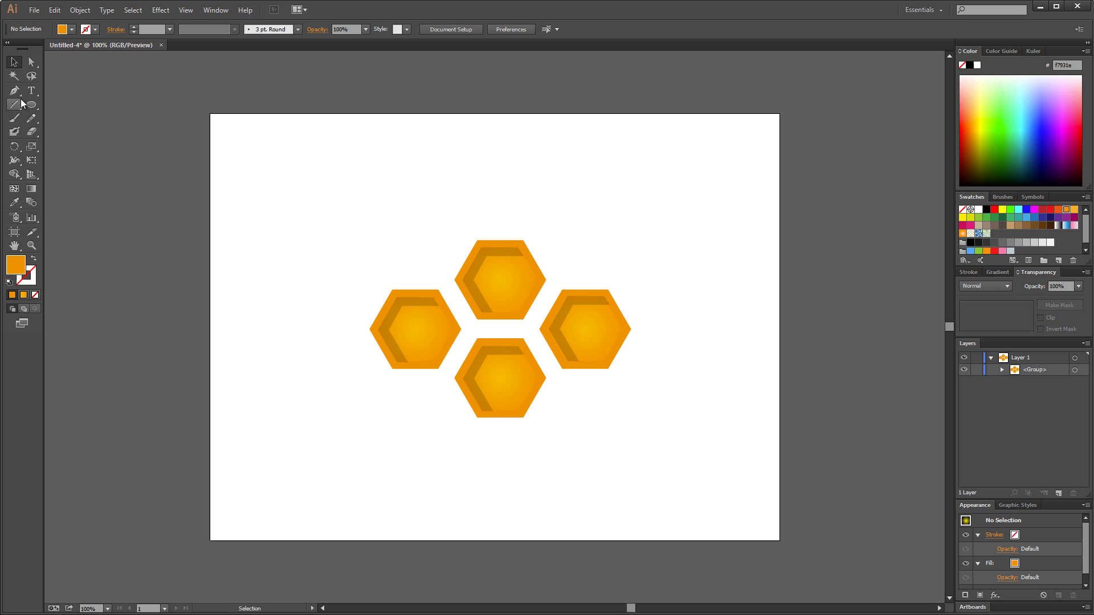
# - Draw a 1000 × 750 pt orange rectangle over the artboard and place it behind the hexagons
pyautogui.moveTo(25, 104); pyautogui.dragTo(79, 105)
pyautogui.moveTo(210, 114); pyautogui.dragTo(779, 540)
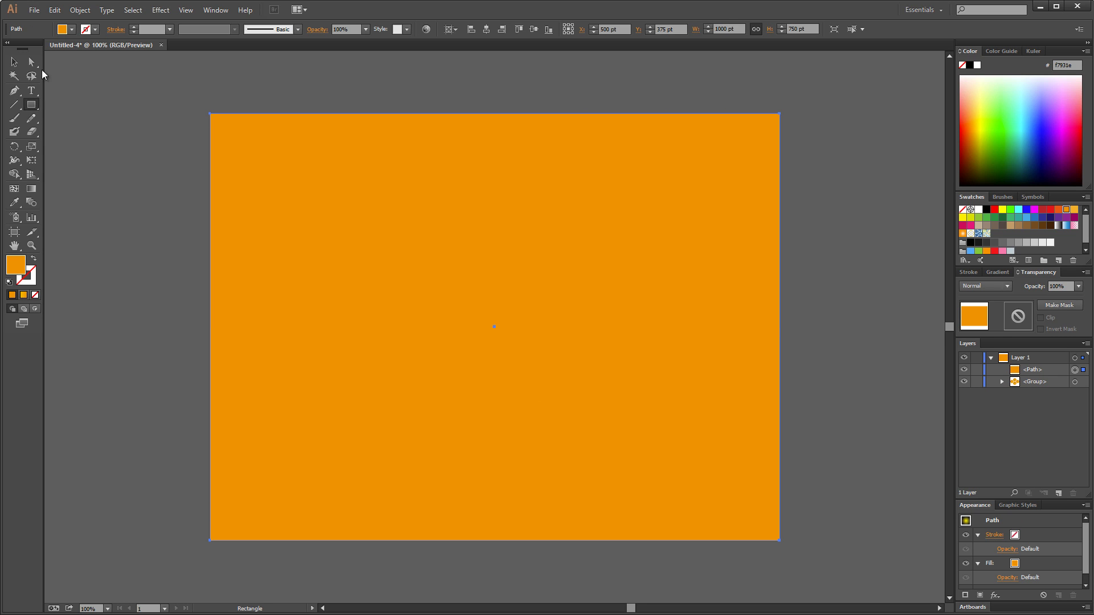
pyautogui.click(14, 61)
pyautogui.moveTo(1033, 370); pyautogui.dragTo(1046, 391)
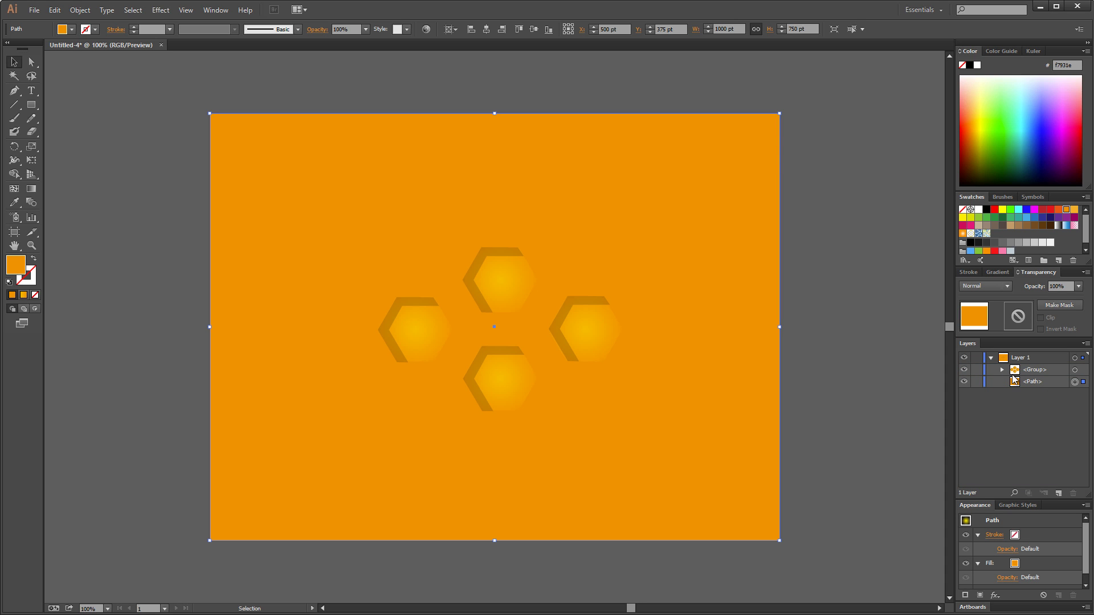
# - Fill the rectangle with a radial gradient, reversed so white sits at the centre
pyautogui.click(999, 273)
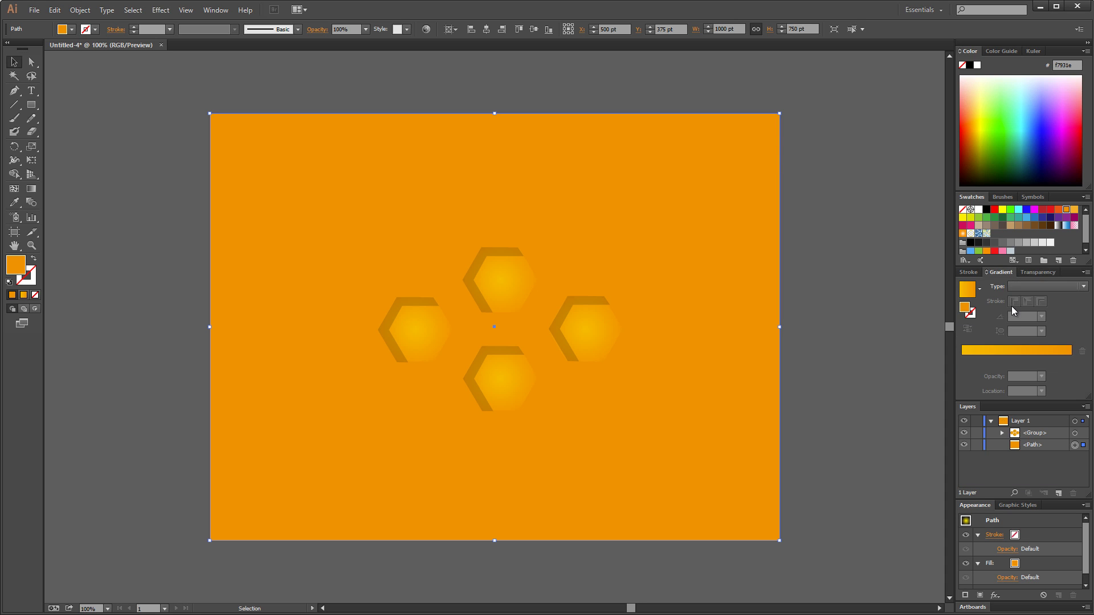
pyautogui.press('.')
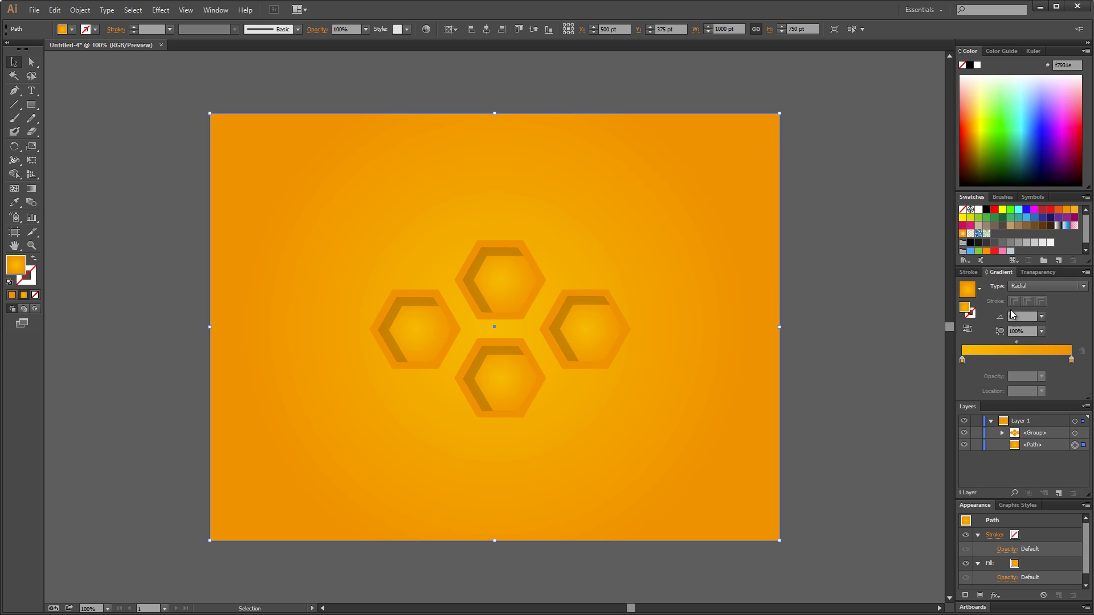
pyautogui.doubleClick(1072, 360)
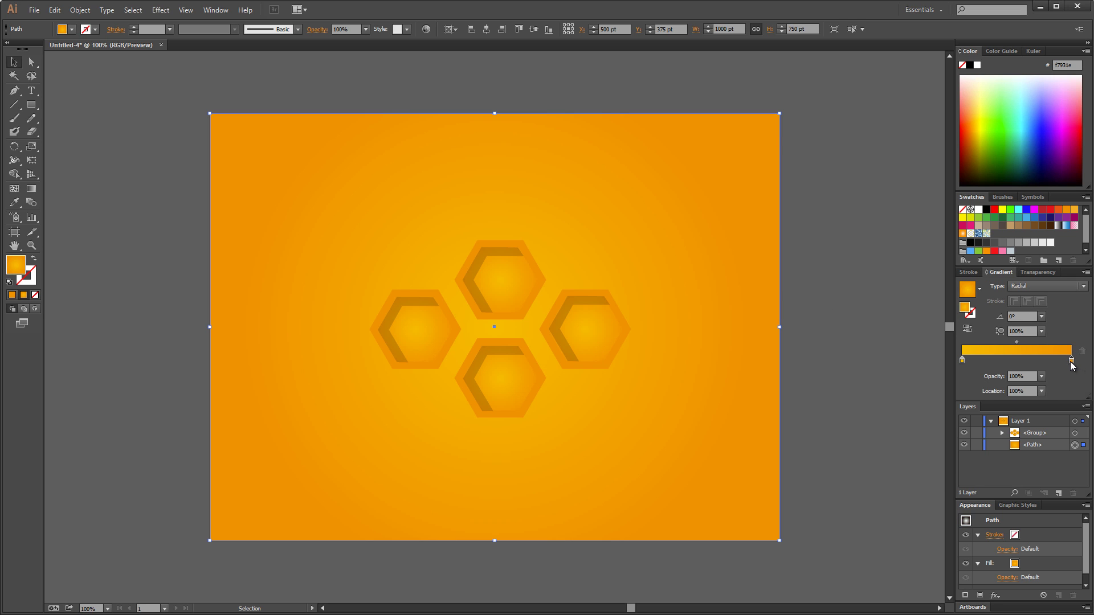
pyautogui.click(949, 460)
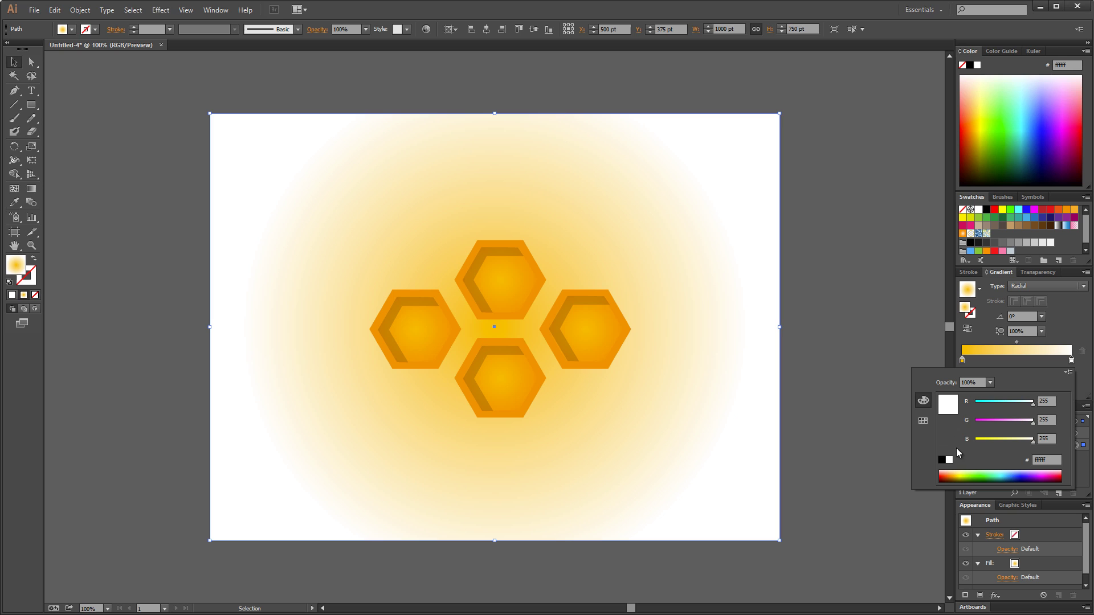
pyautogui.click(1007, 369)
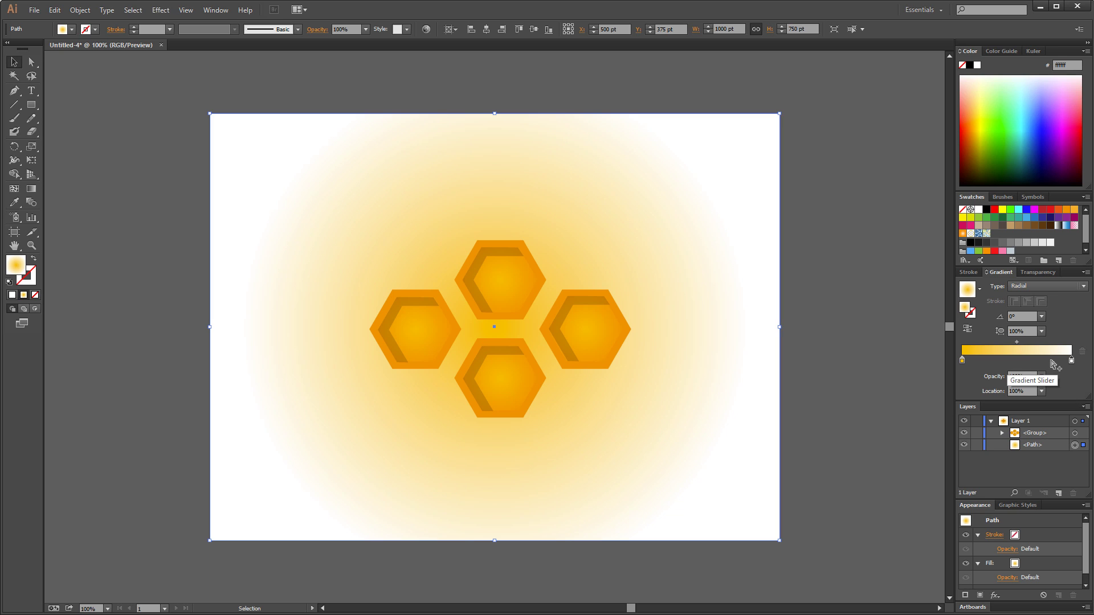
pyautogui.click(969, 329)
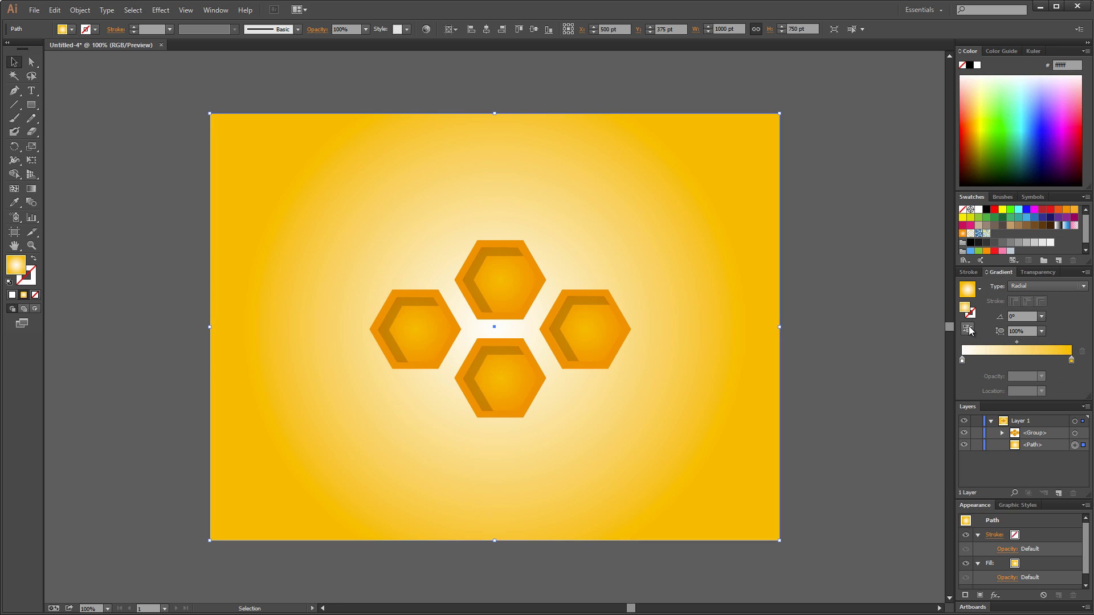
# - Set the outer yellow stop (fcbd21) to 30% opacity
pyautogui.doubleClick(1071, 360)
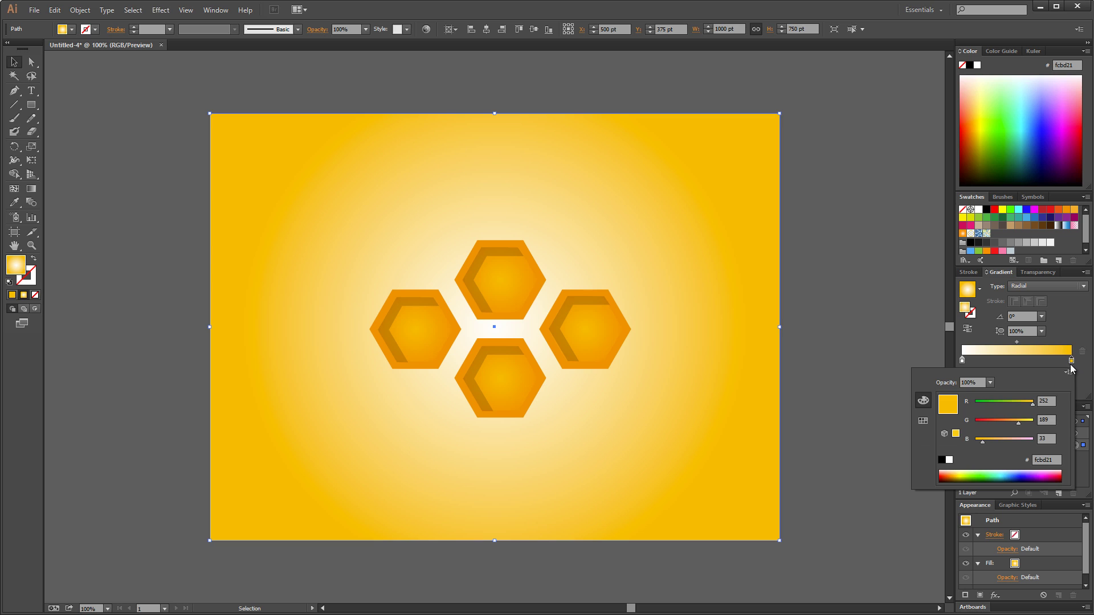
pyautogui.click(923, 421)
pyautogui.click(991, 382)
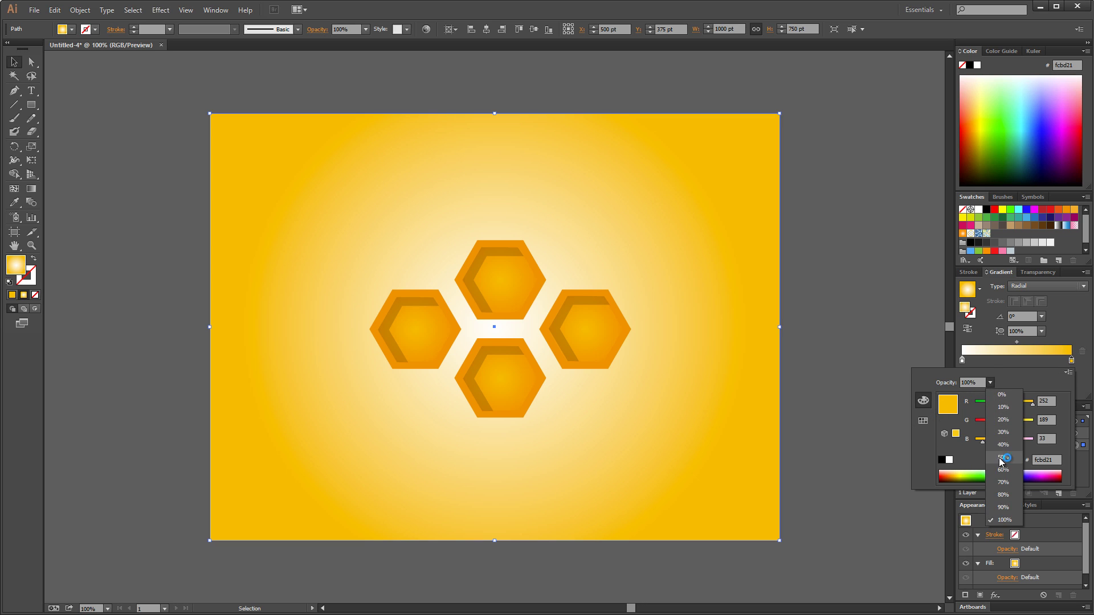
pyautogui.click(999, 460)
pyautogui.click(993, 381)
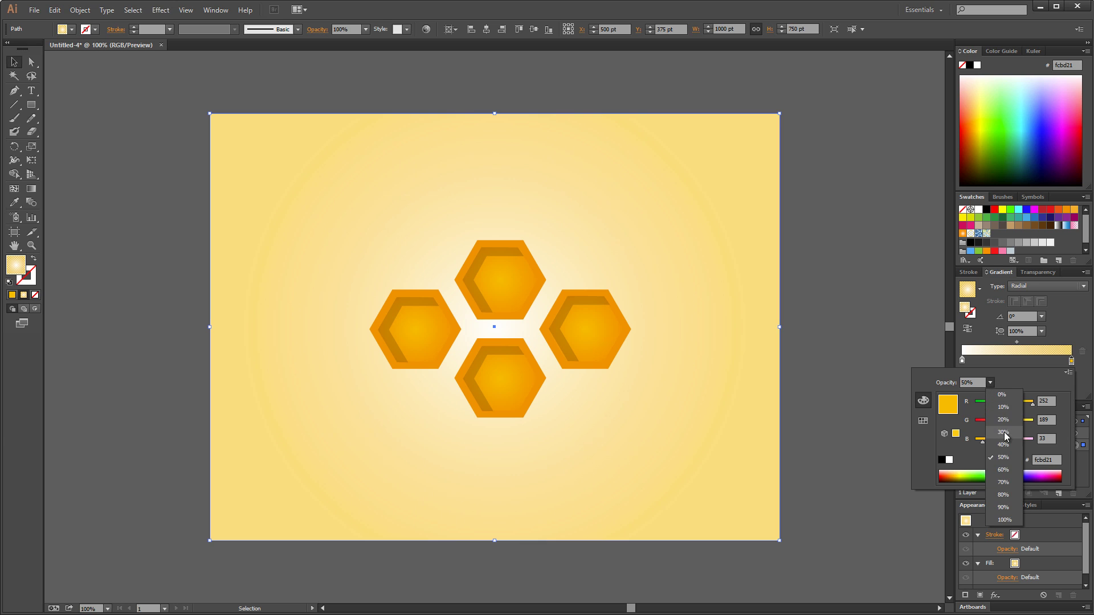
pyautogui.click(1004, 432)
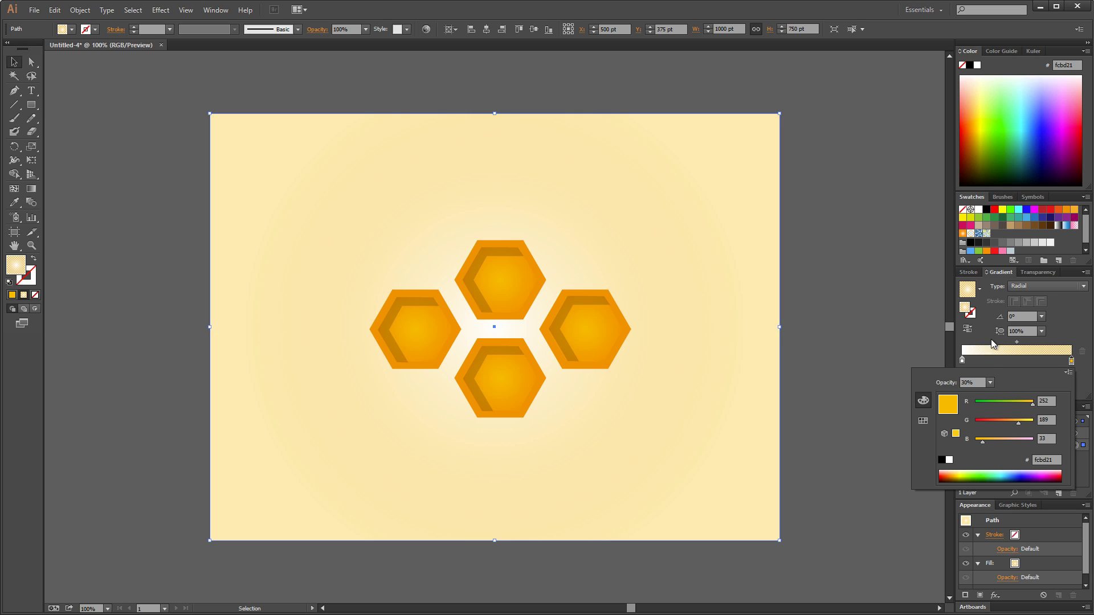
# - Shift the white stop inward, move the yellow stop to about 76%, and widen the glow
pyautogui.click(963, 361)
pyautogui.moveTo(963, 361); pyautogui.dragTo(993, 364)
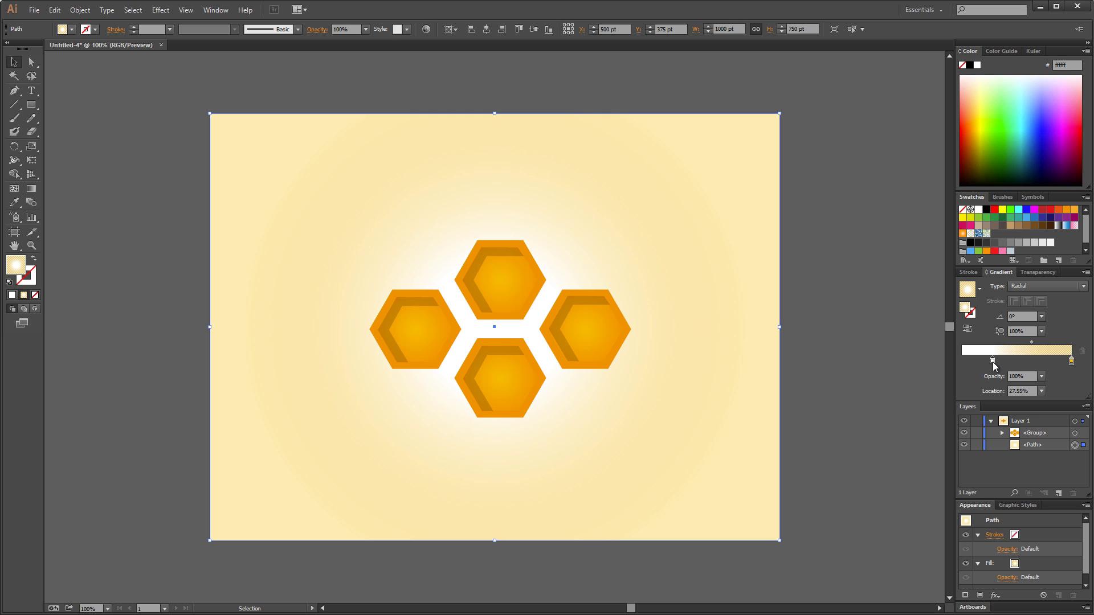
pyautogui.click(1071, 361)
pyautogui.moveTo(1071, 362)
pyautogui.mouseDown()
pyautogui.moveTo(1047, 365)
pyautogui.moveTo(1084, 369)
pyautogui.mouseUp()
pyautogui.press('g')
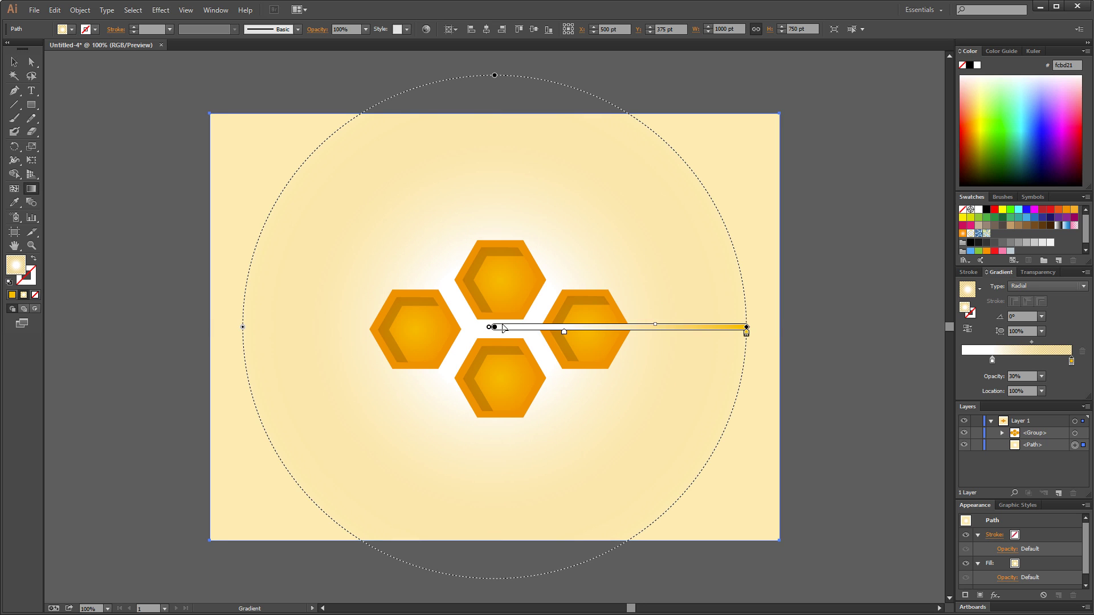
pyautogui.moveTo(746, 327); pyautogui.dragTo(837, 327)
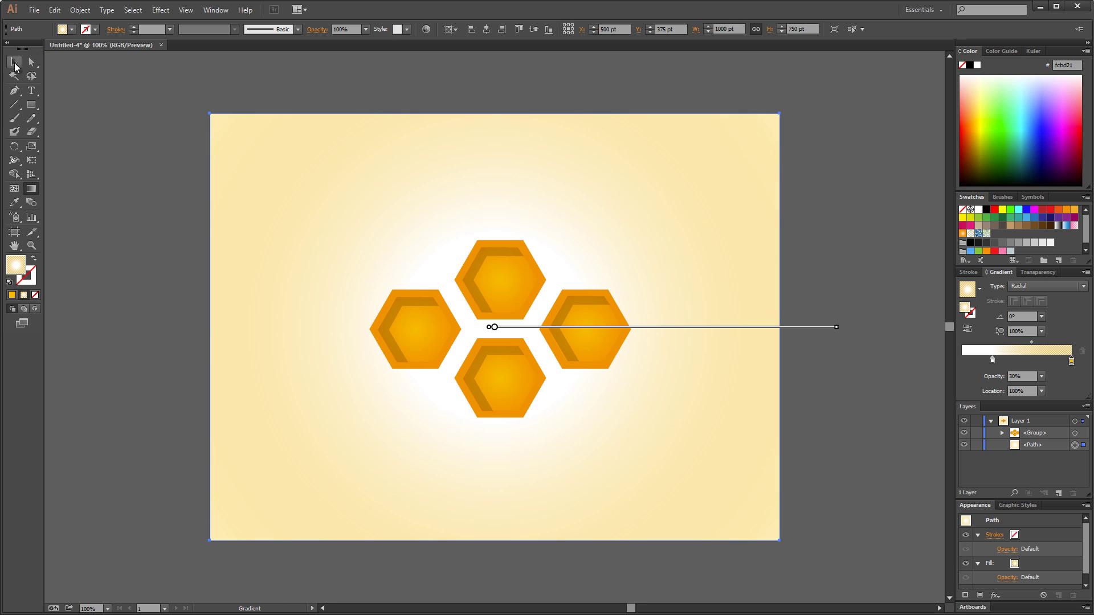
# - Select the gradient background rectangle and lock its <Path> row in the Layers panel
pyautogui.press('v')
pyautogui.click(126, 146)
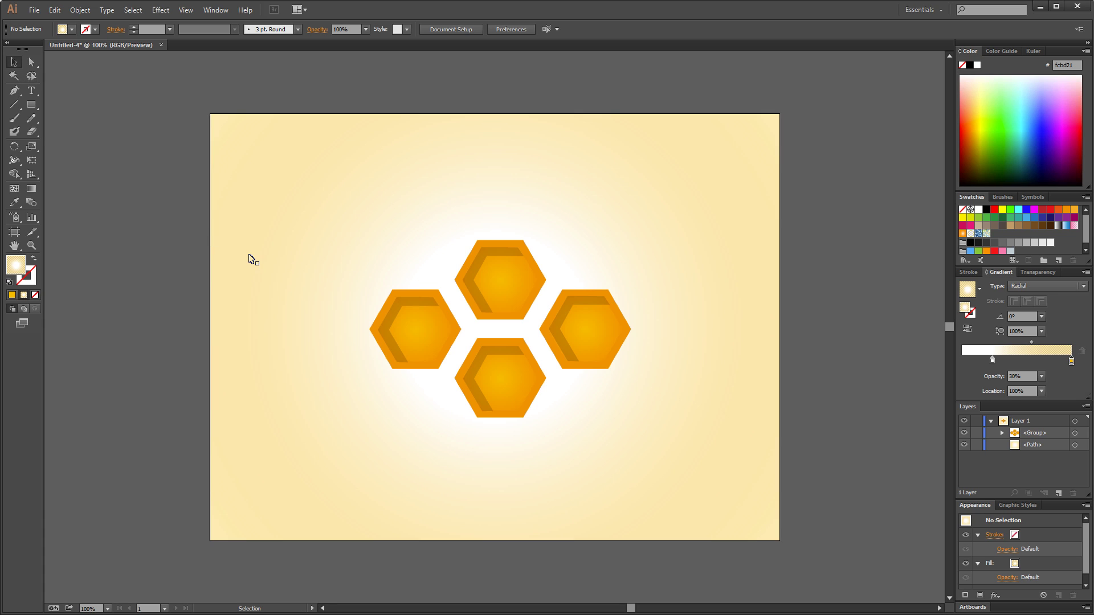
pyautogui.click(622, 269)
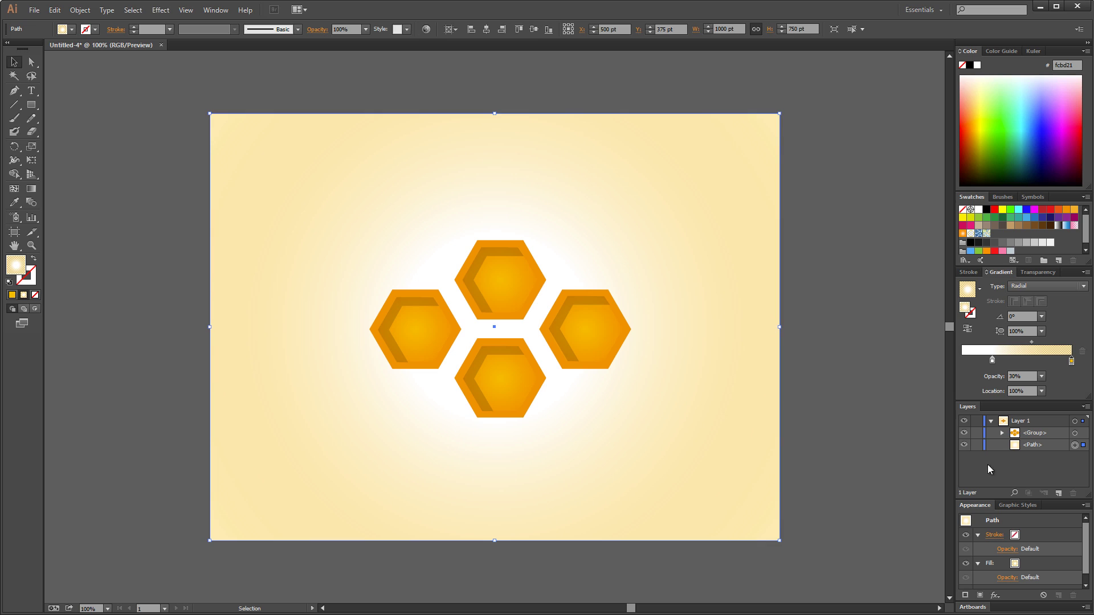
pyautogui.click(977, 445)
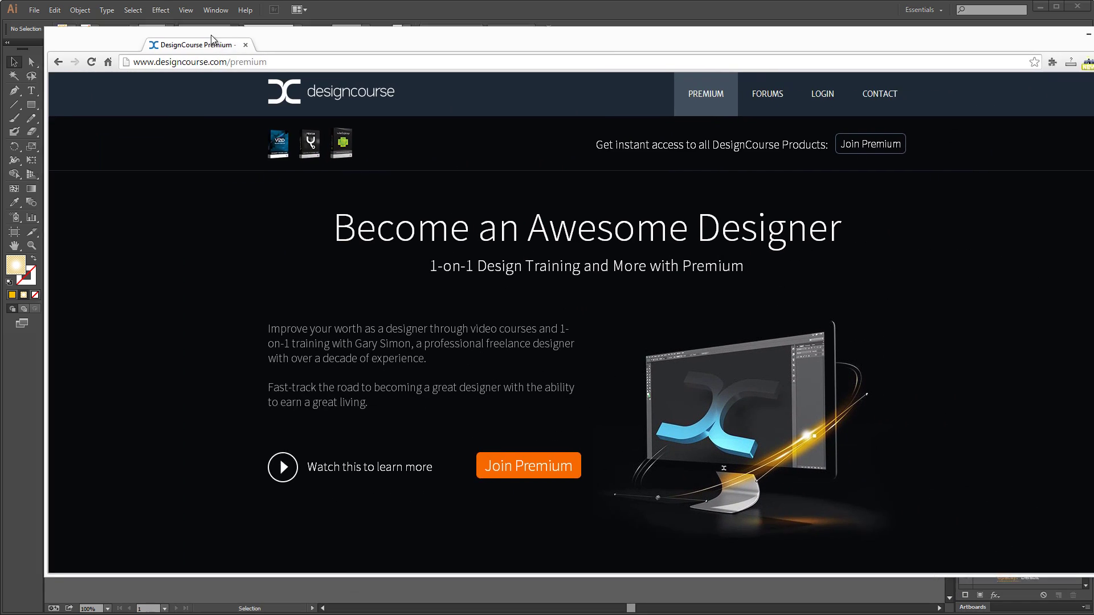
# - Maximize Chrome and scroll through the DesignCourse Premium page and back to the top
pyautogui.doubleClick(187, 24)
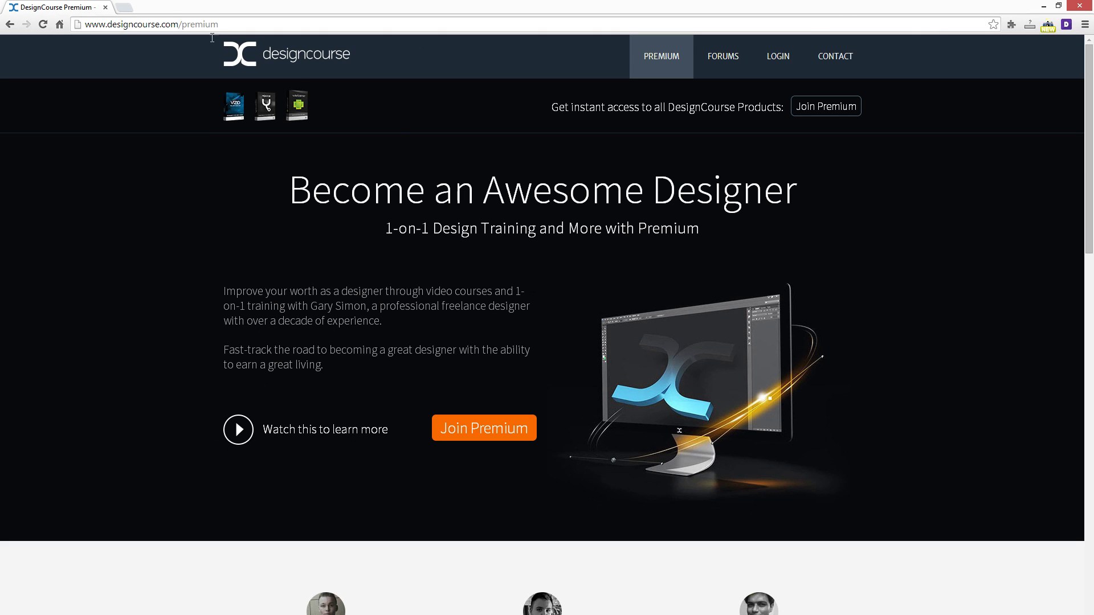
pyautogui.click(165, 24)
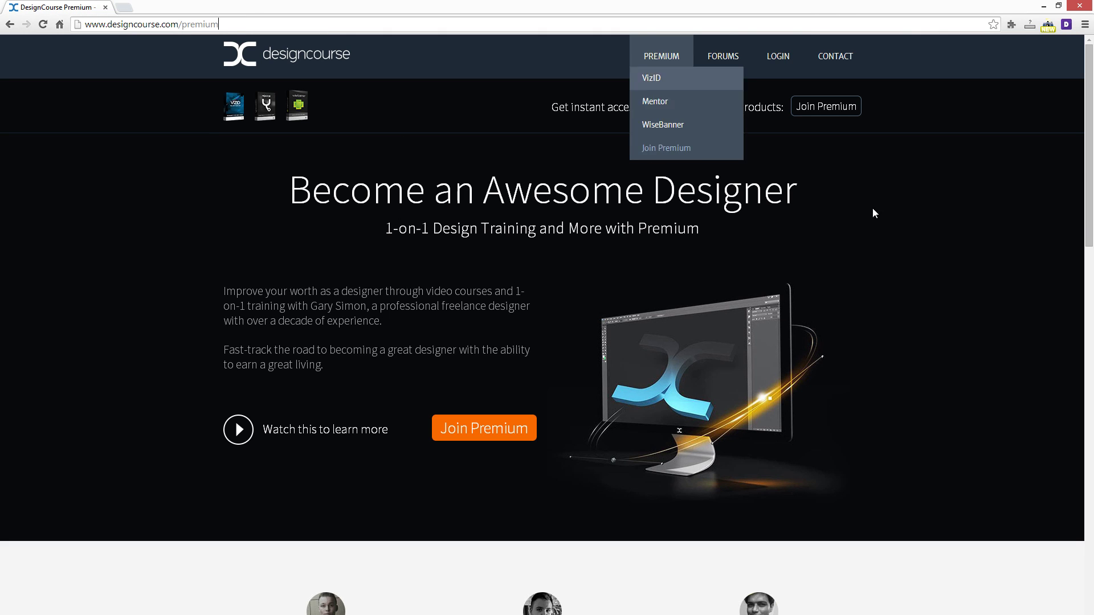
pyautogui.scroll(-9, 1089, 228)
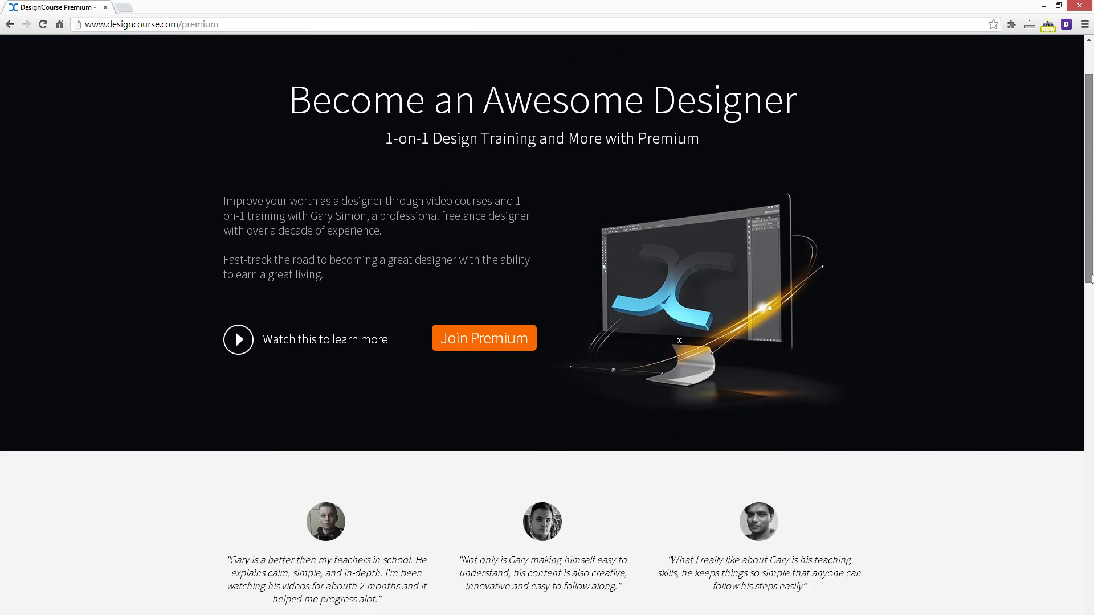
pyautogui.scroll(-10, 543, 325)
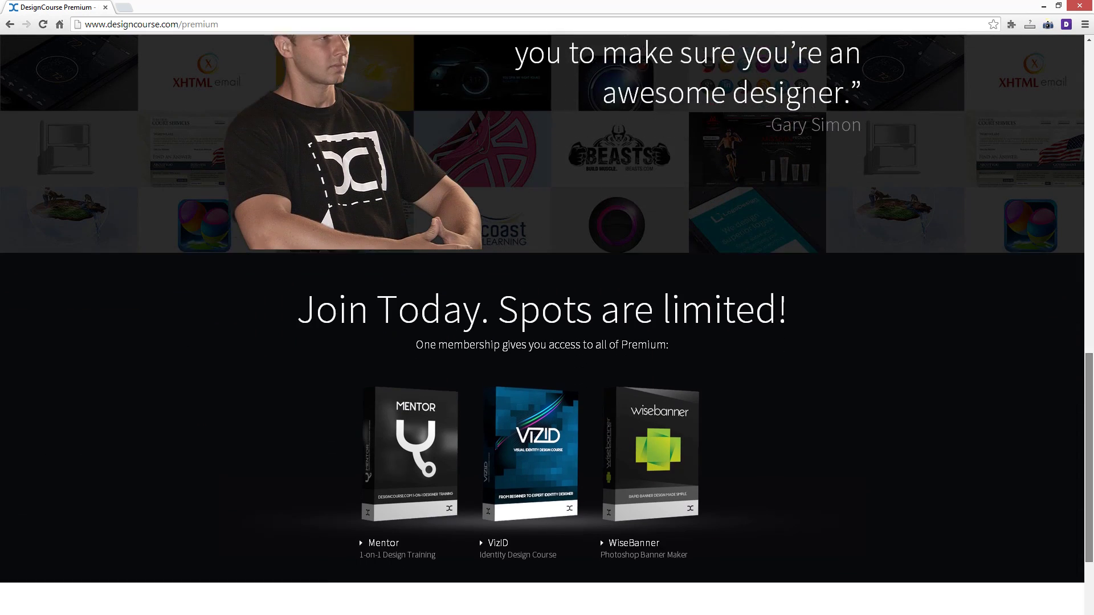
pyautogui.scroll(-1, 909, 447)
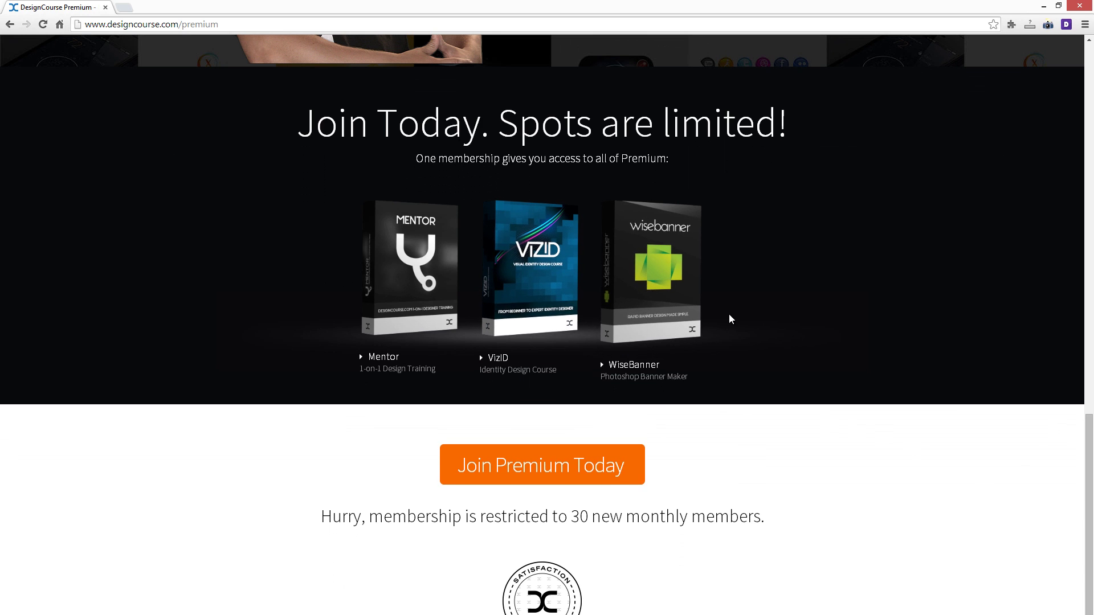
pyautogui.scroll(15, 892, 399)
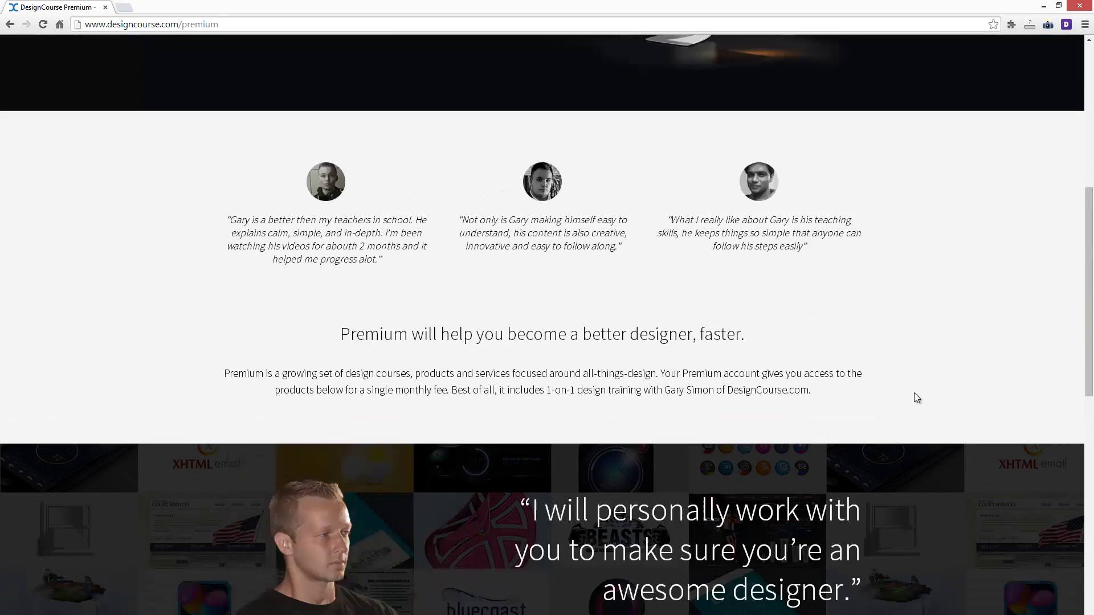